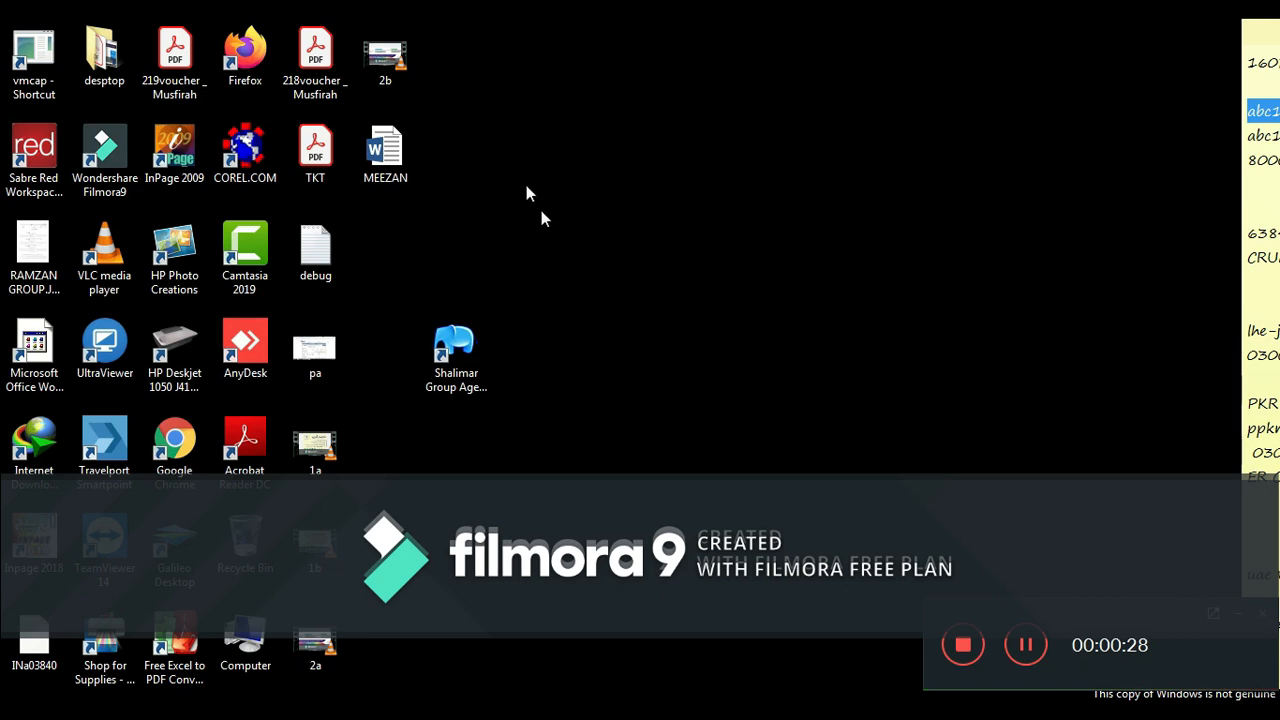
- Launch the Shalimar Group Agent App from its desktop shortcut
double_click(460, 370)
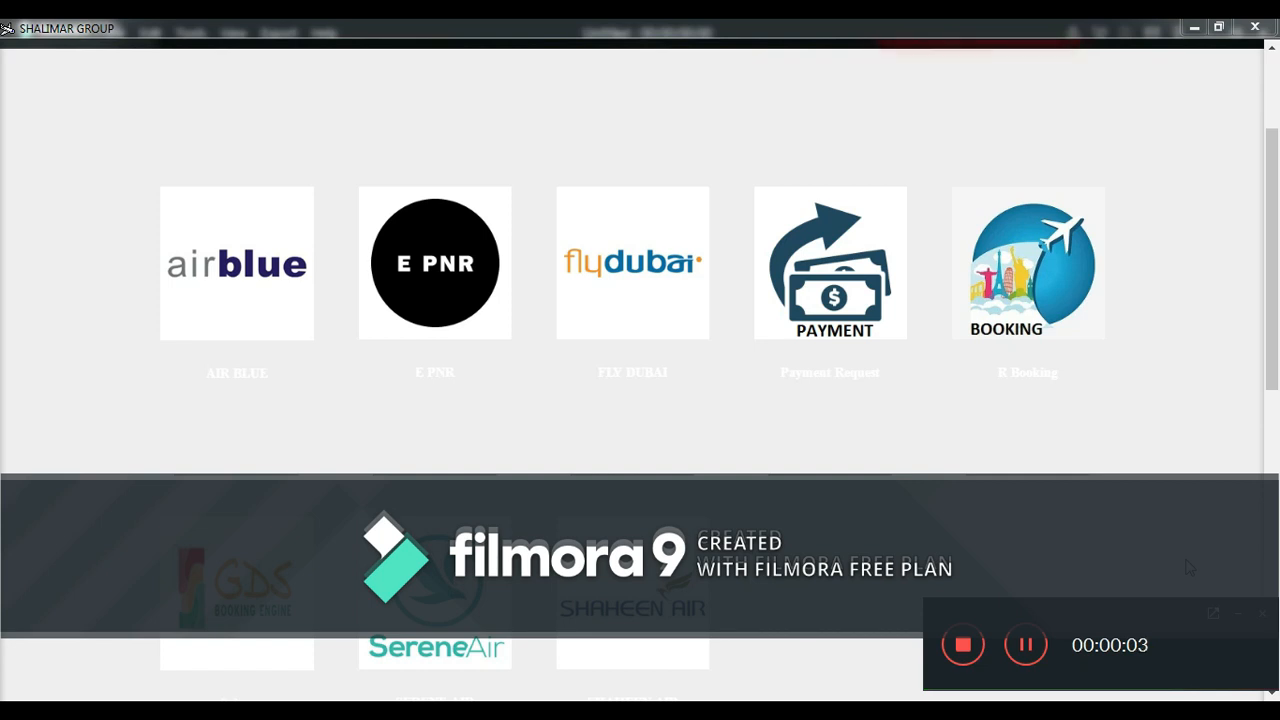
- Scroll to the top and open Our Bank Accounts for Travel Agents under Services
left_click_drag(1277, 332, 1277, 176)
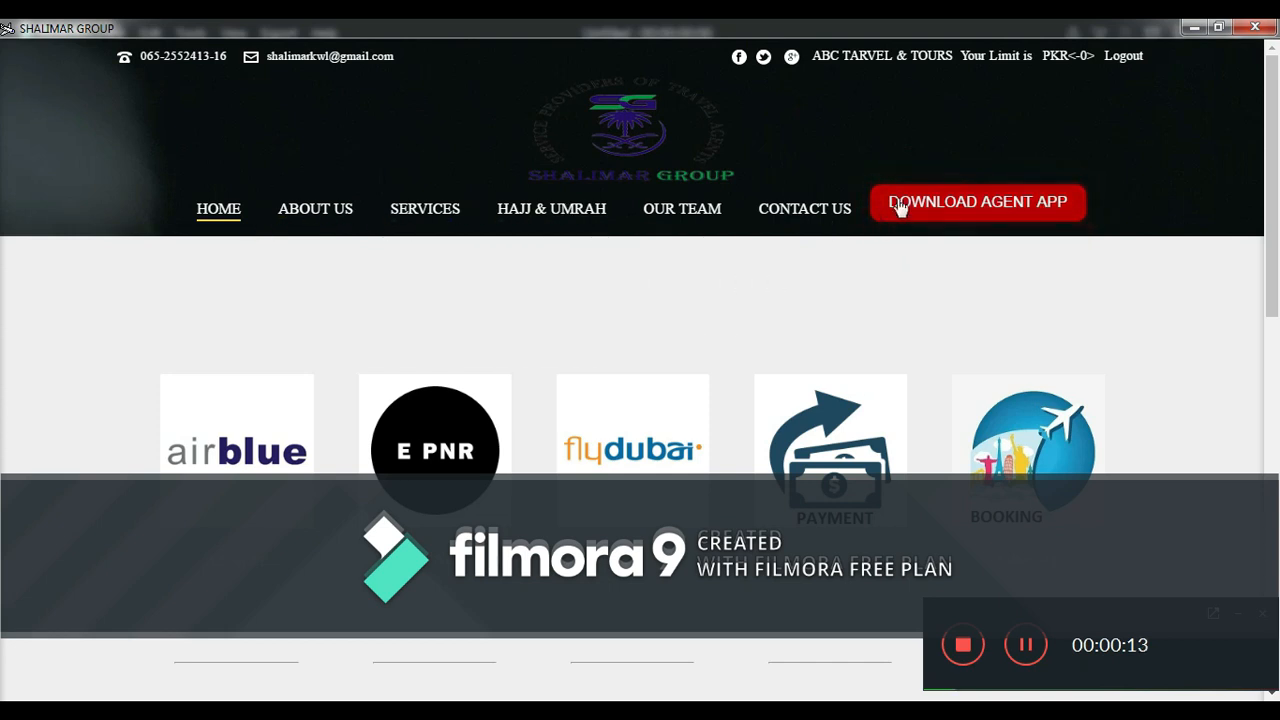
mouse_move(420, 222)
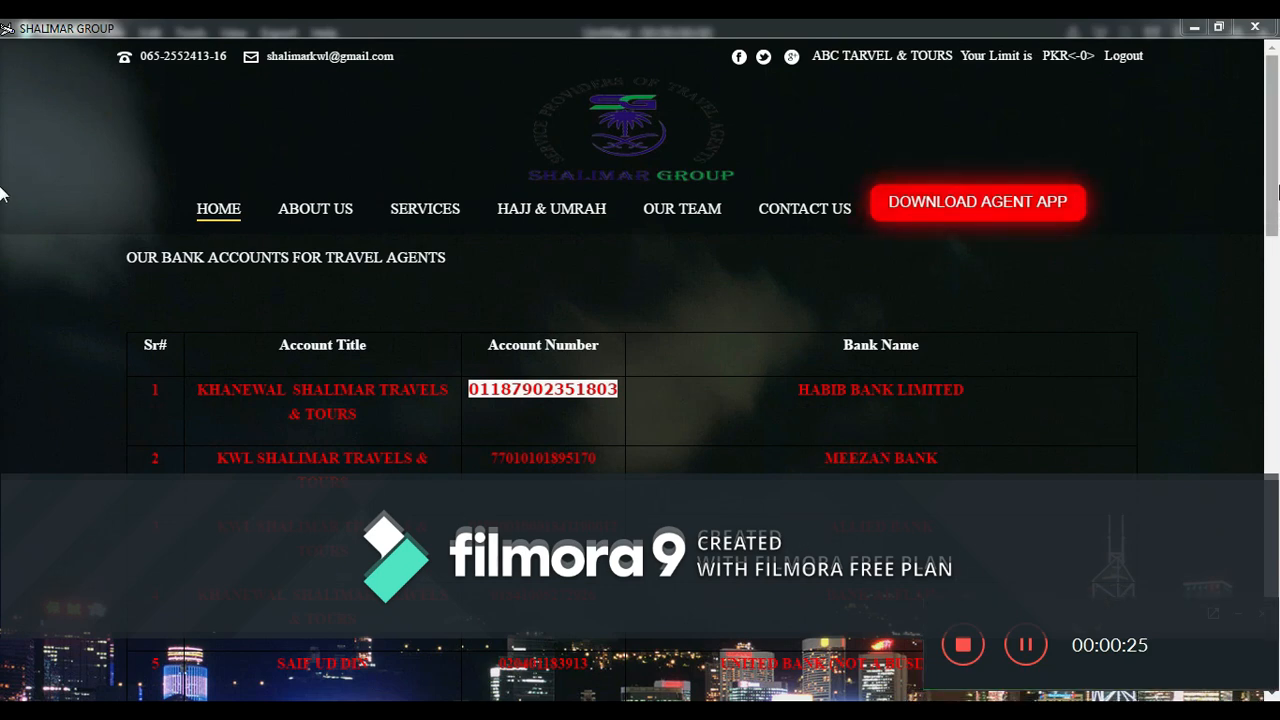
- Leave the bank accounts list through the right-click Back option to reach the home page tiles
left_click_drag(1273, 168, 910, 332)
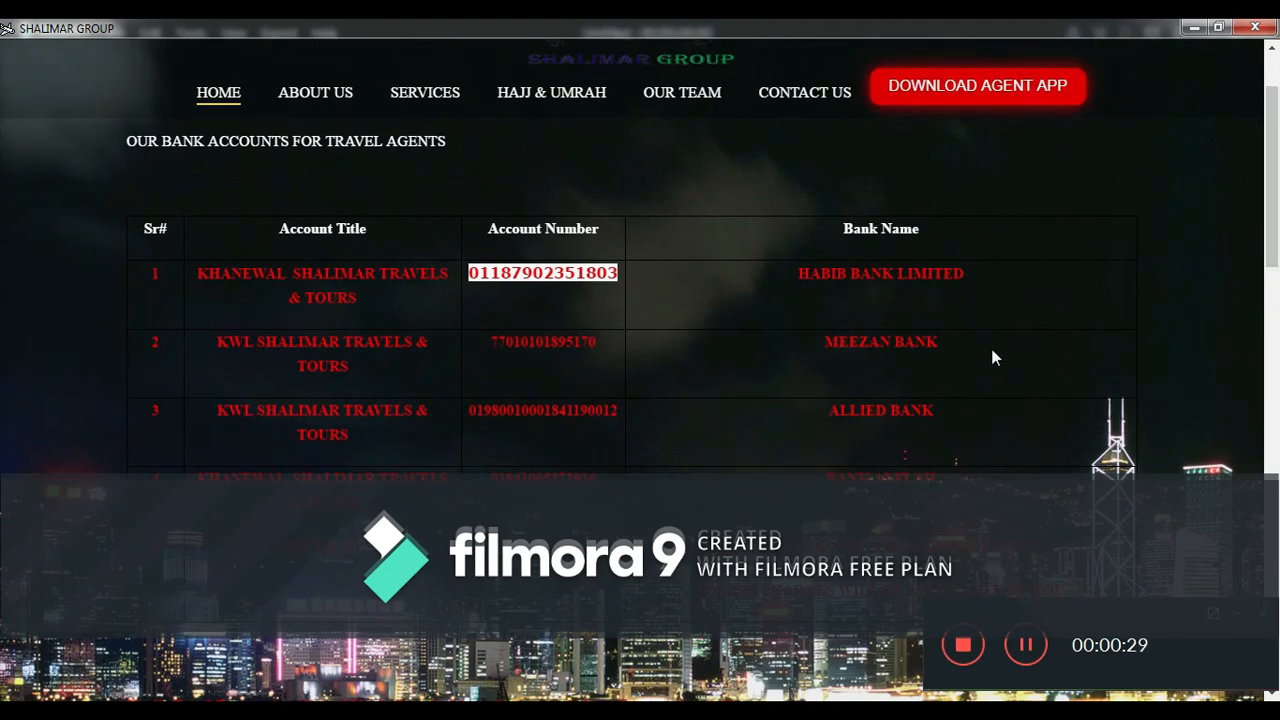
left_click_drag(1274, 173, 1272, 122)
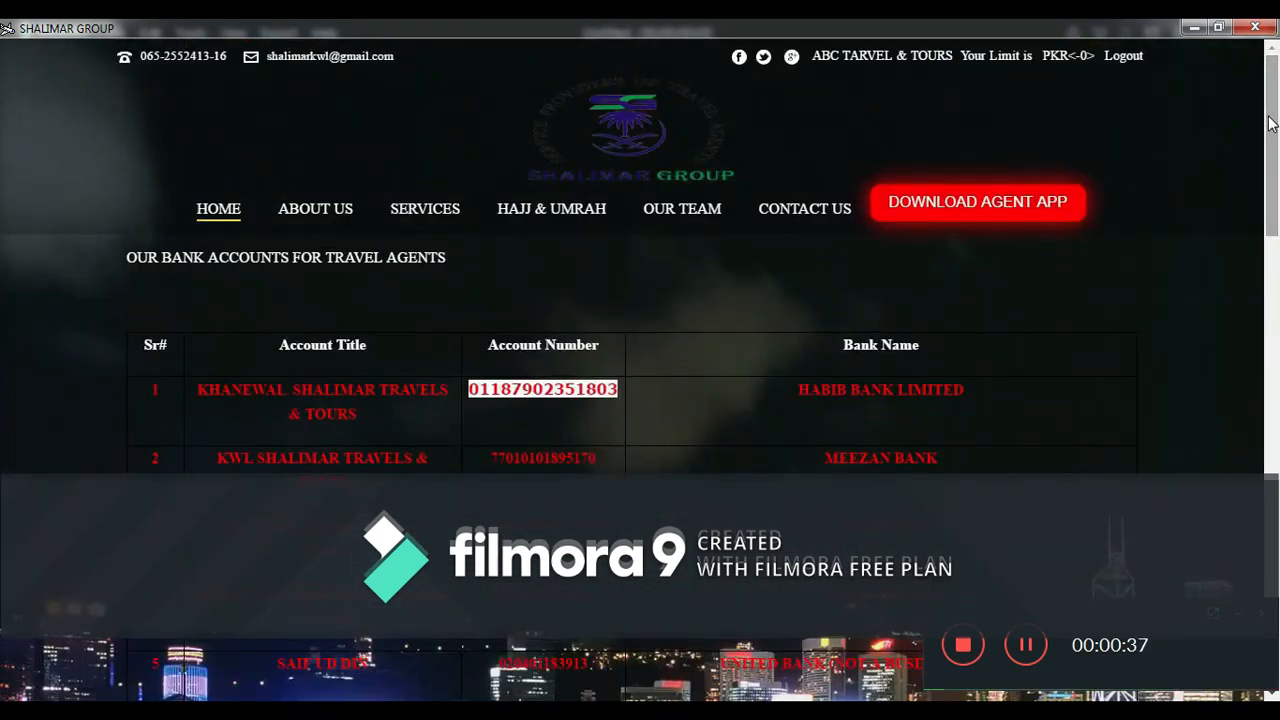
right_click(607, 298)
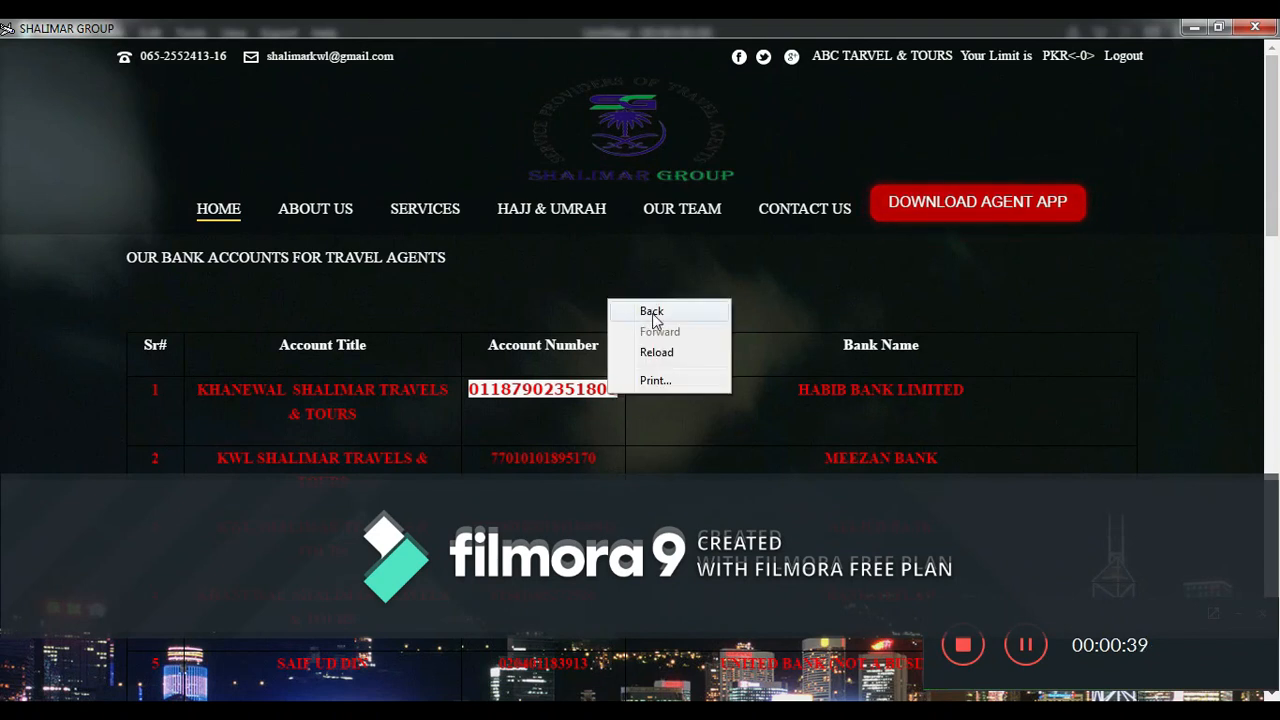
left_click(652, 313)
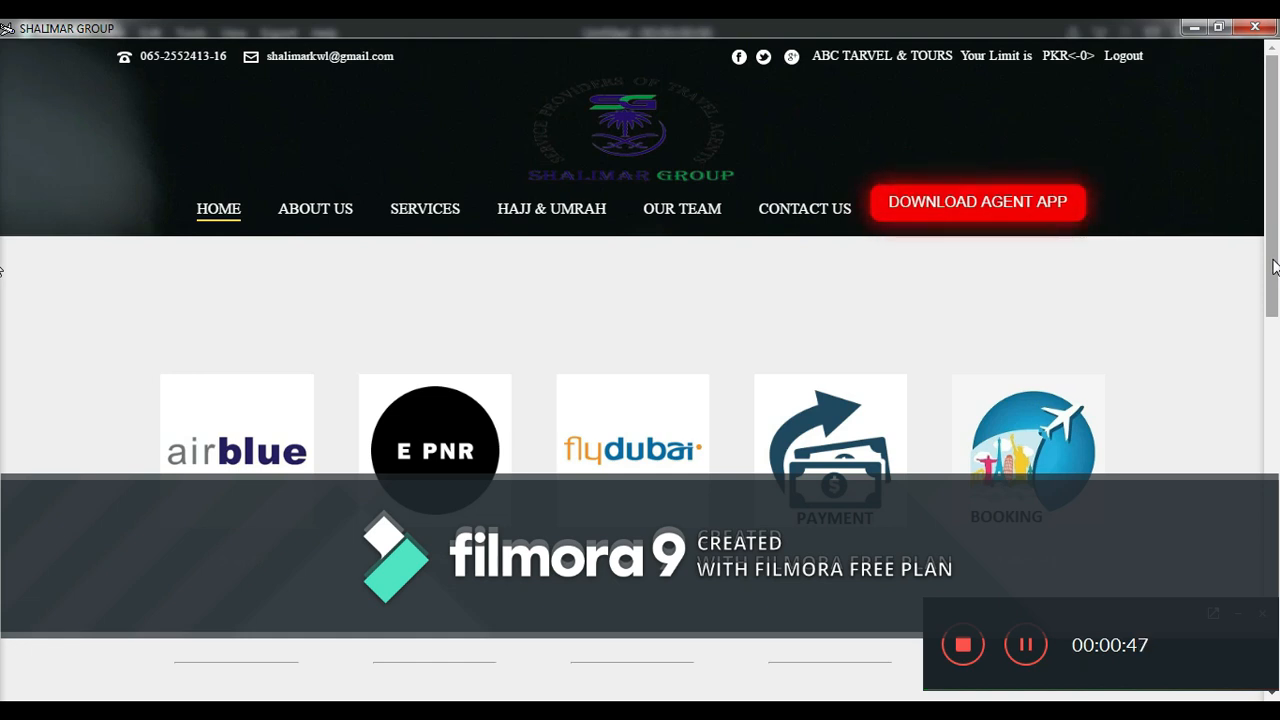
- Minimize the windows, view the 'bank slip' image in Photo Viewer, then close it
left_click(1190, 30)
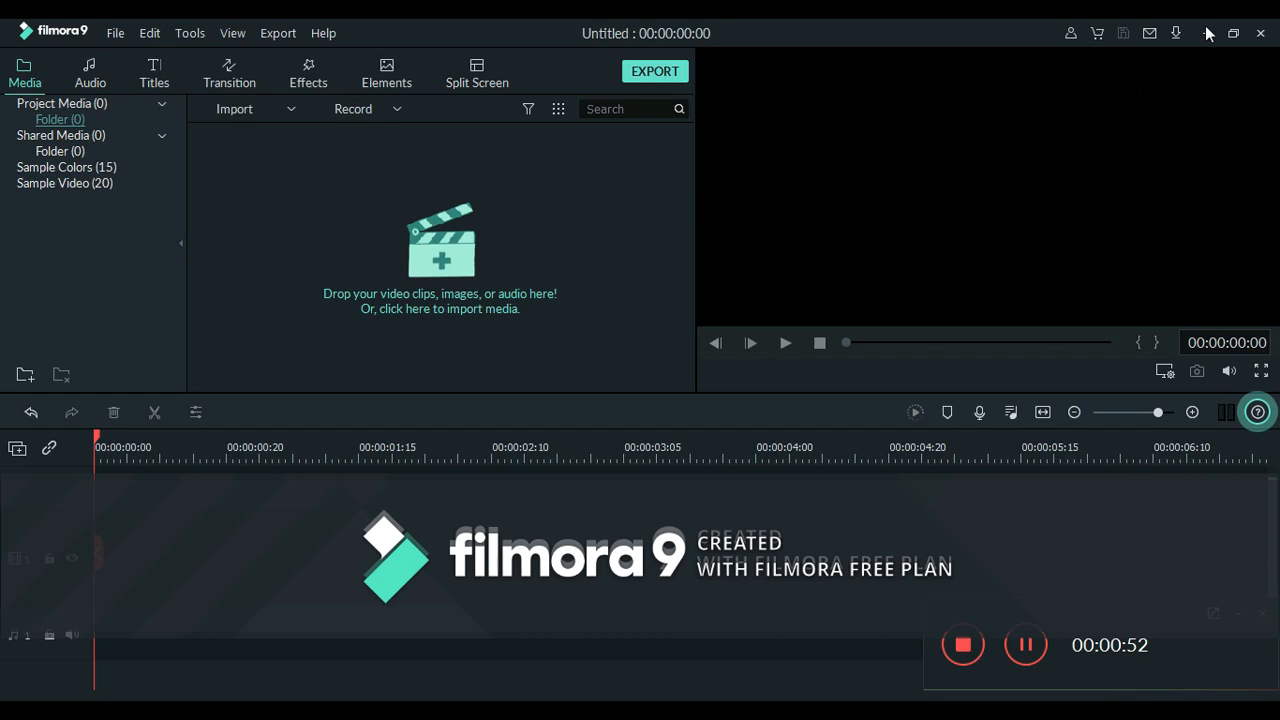
left_click(1207, 33)
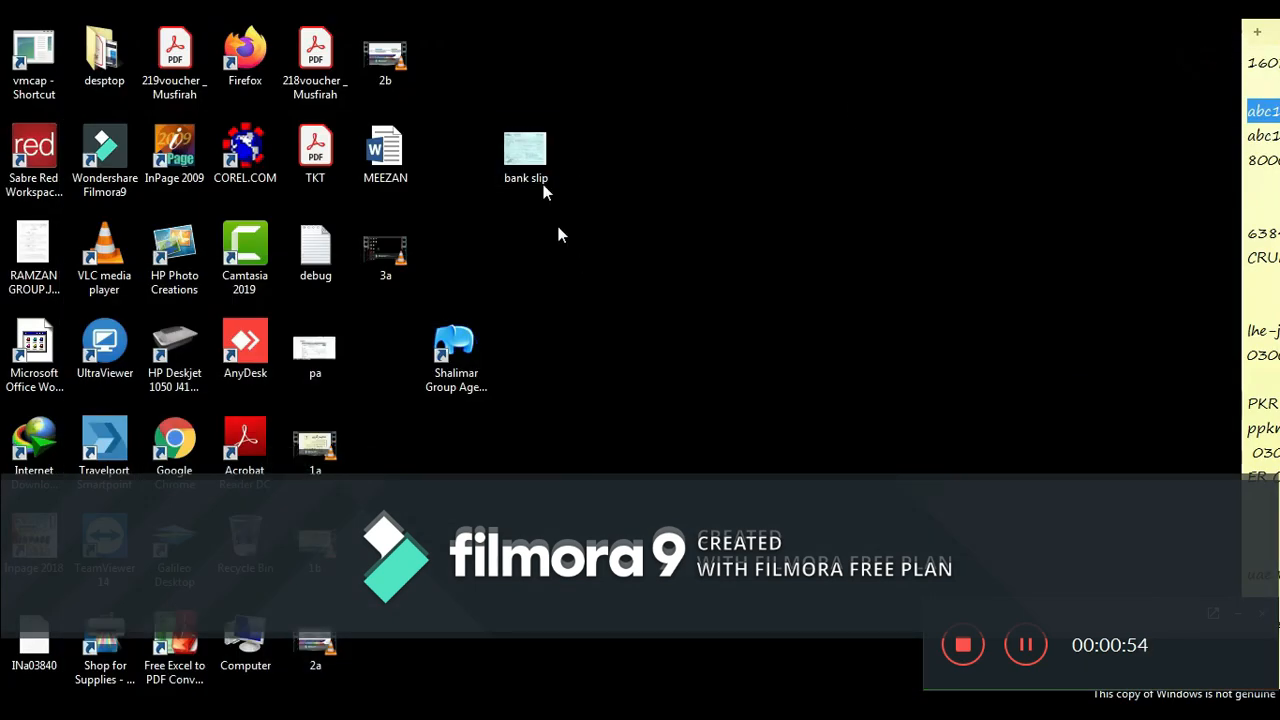
double_click(527, 168)
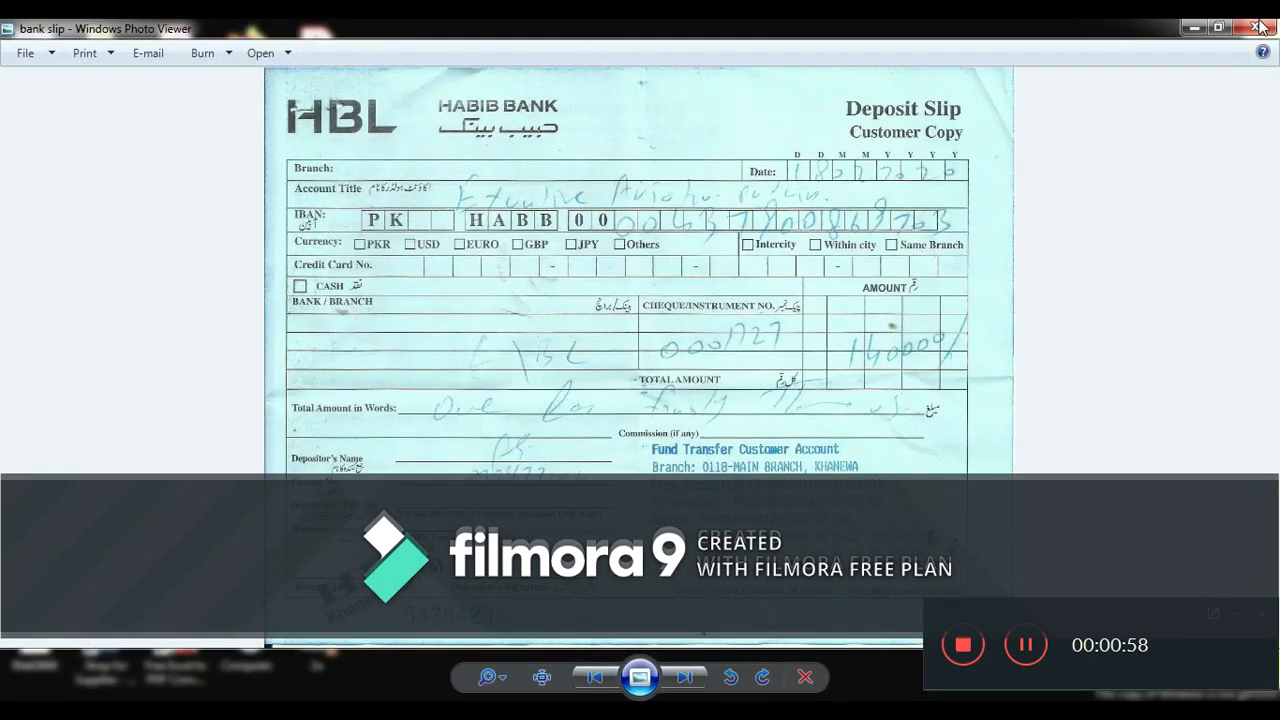
left_click(1256, 28)
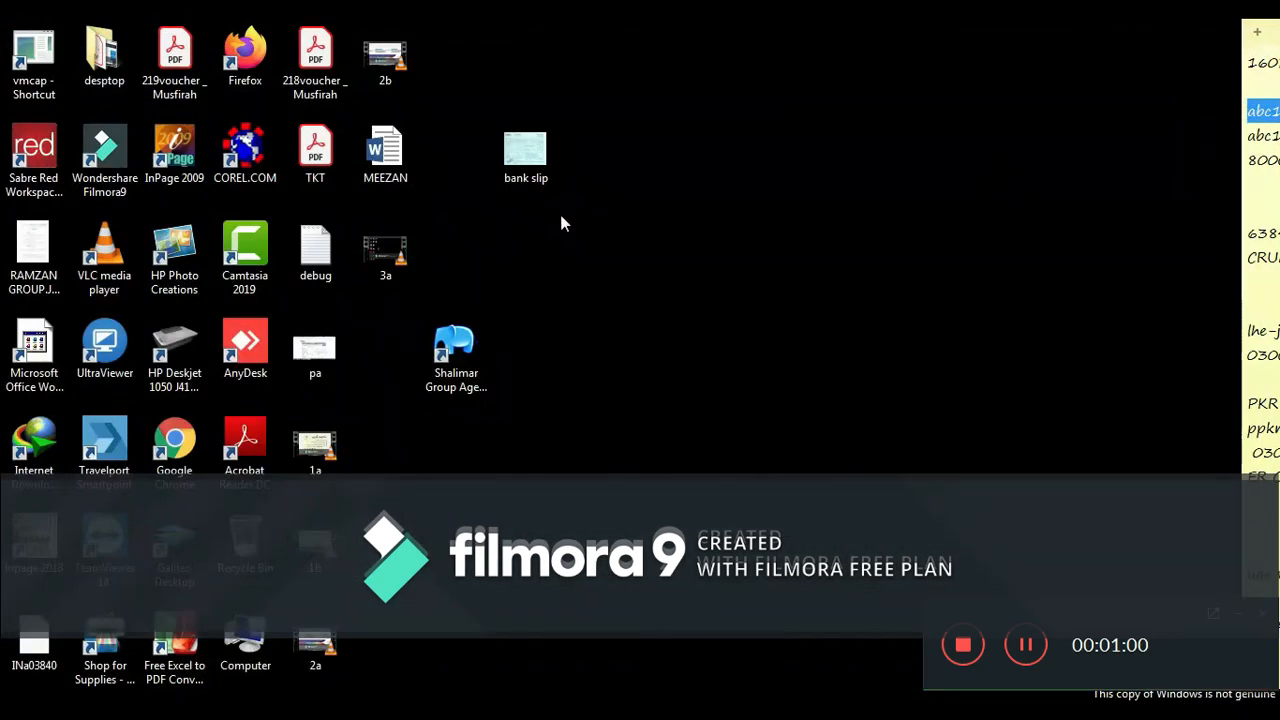
- Restore the agent app from the taskbar and open the Payment Request tile
left_click(548, 711)
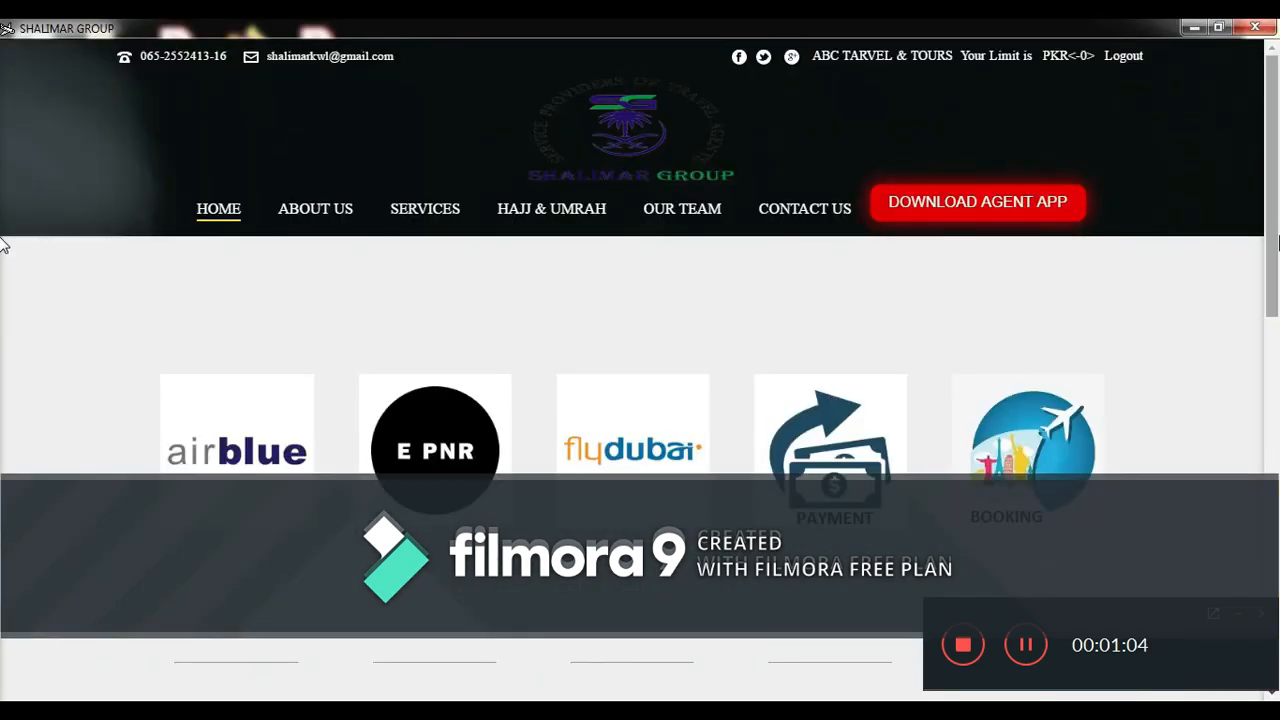
scroll(1, 290, "down", 2)
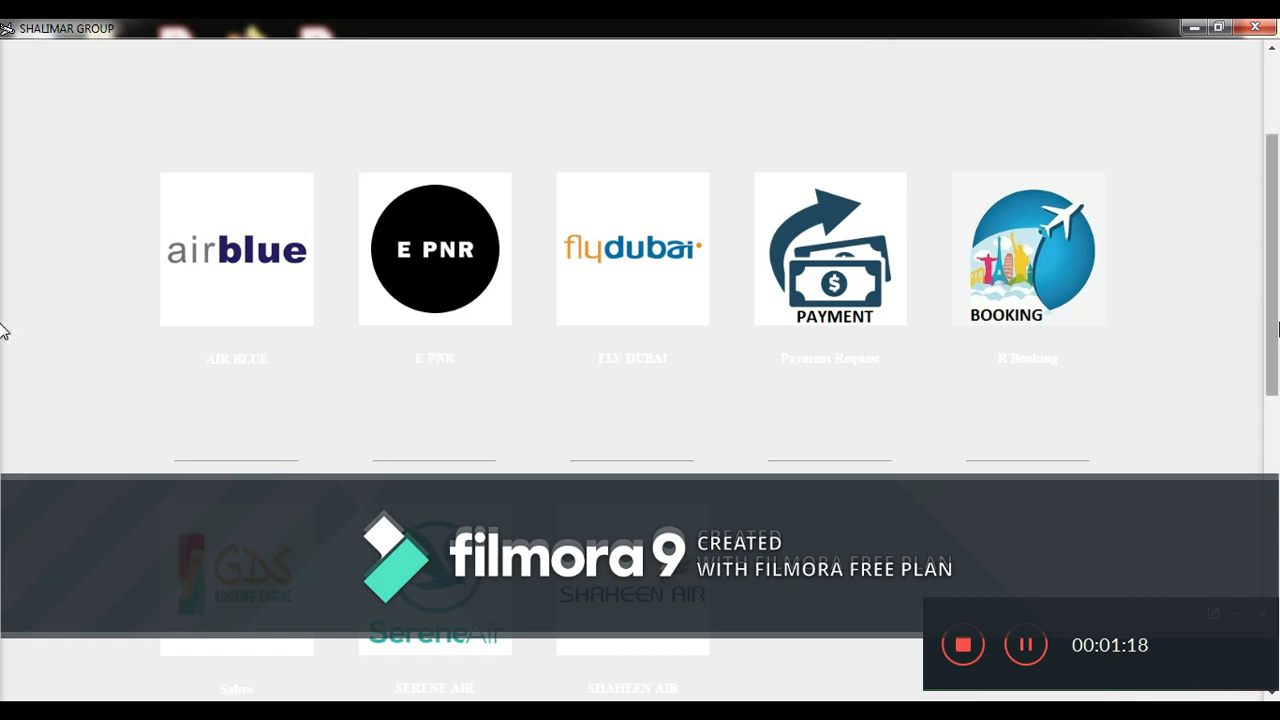
scroll(3, 340, "down", 1)
scroll(3, 380, "down", 1)
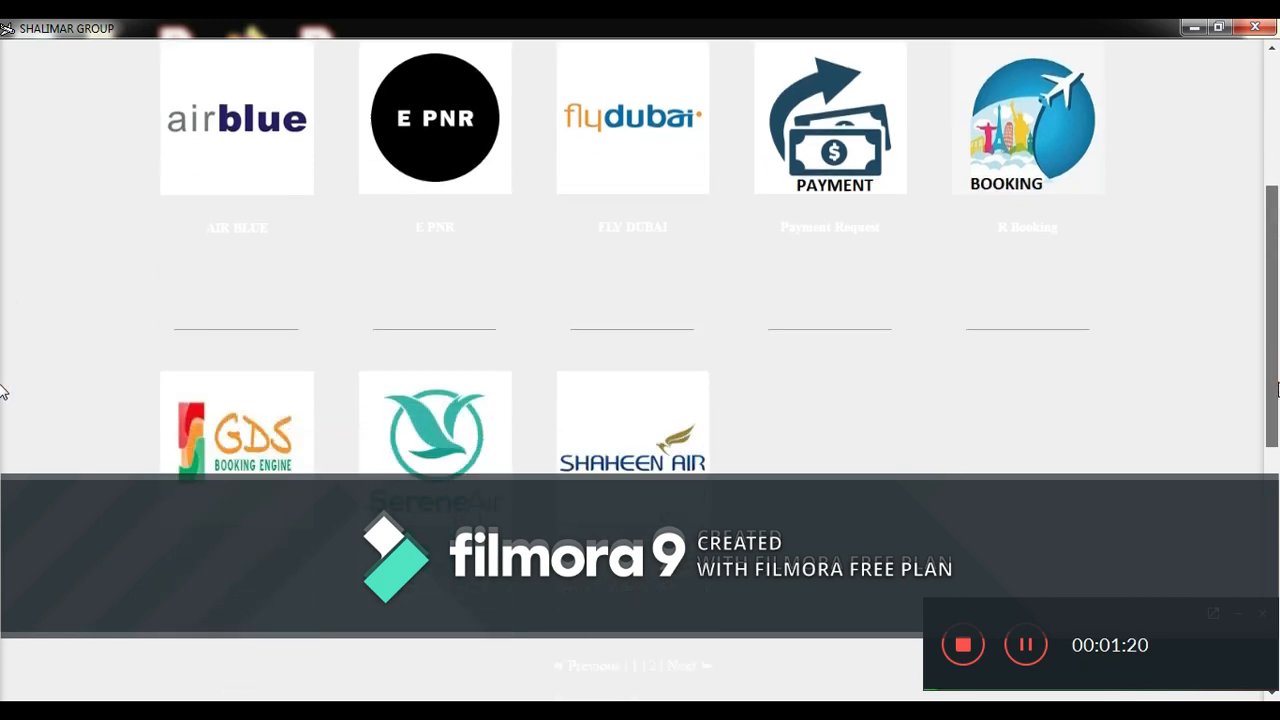
scroll(3, 350, "up", 3)
scroll(3, 330, "down", 2)
scroll(3, 360, "down", 2)
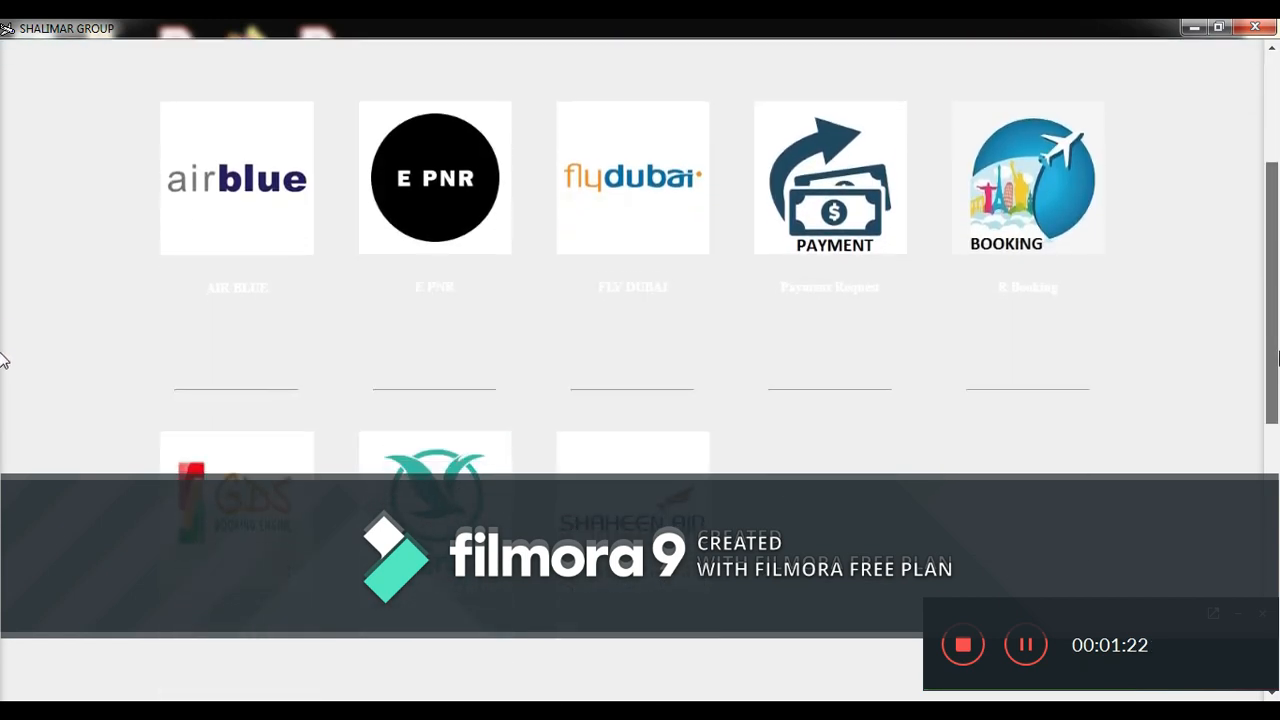
scroll(3, 385, "up", 2)
scroll(3, 345, "up", 1)
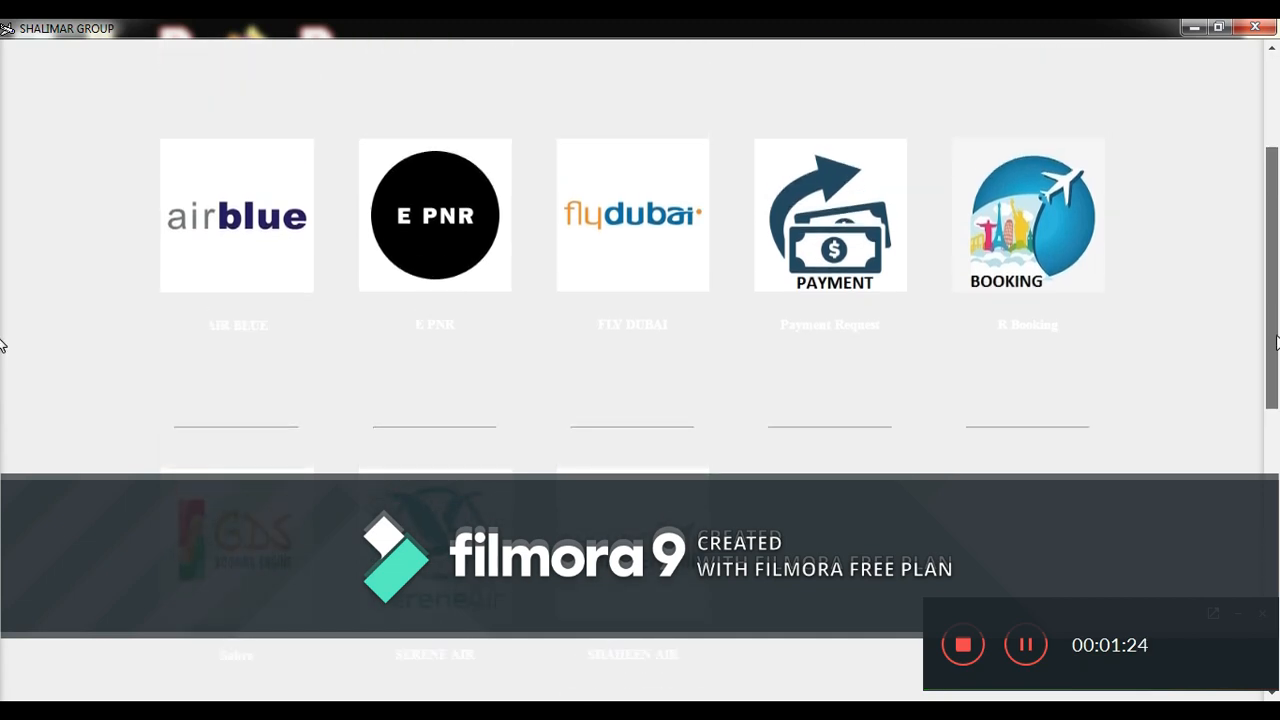
scroll(3, 345, "down", 4)
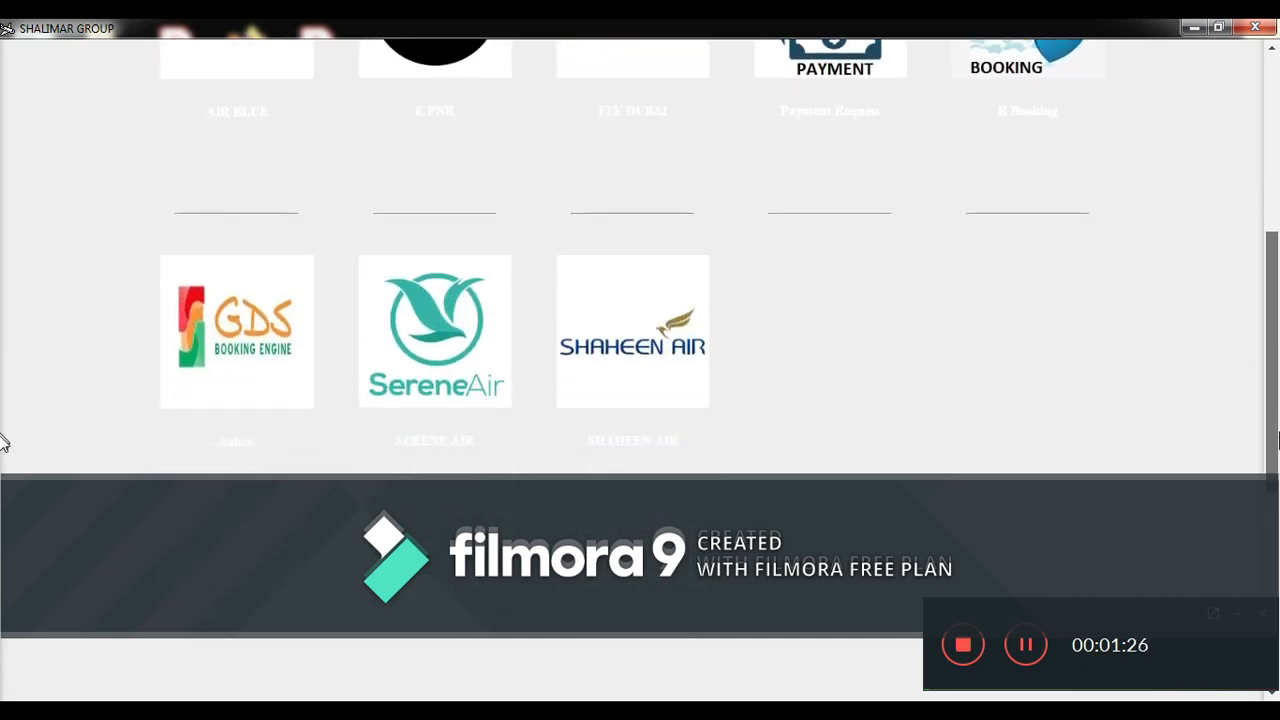
scroll(3, 385, "up", 2)
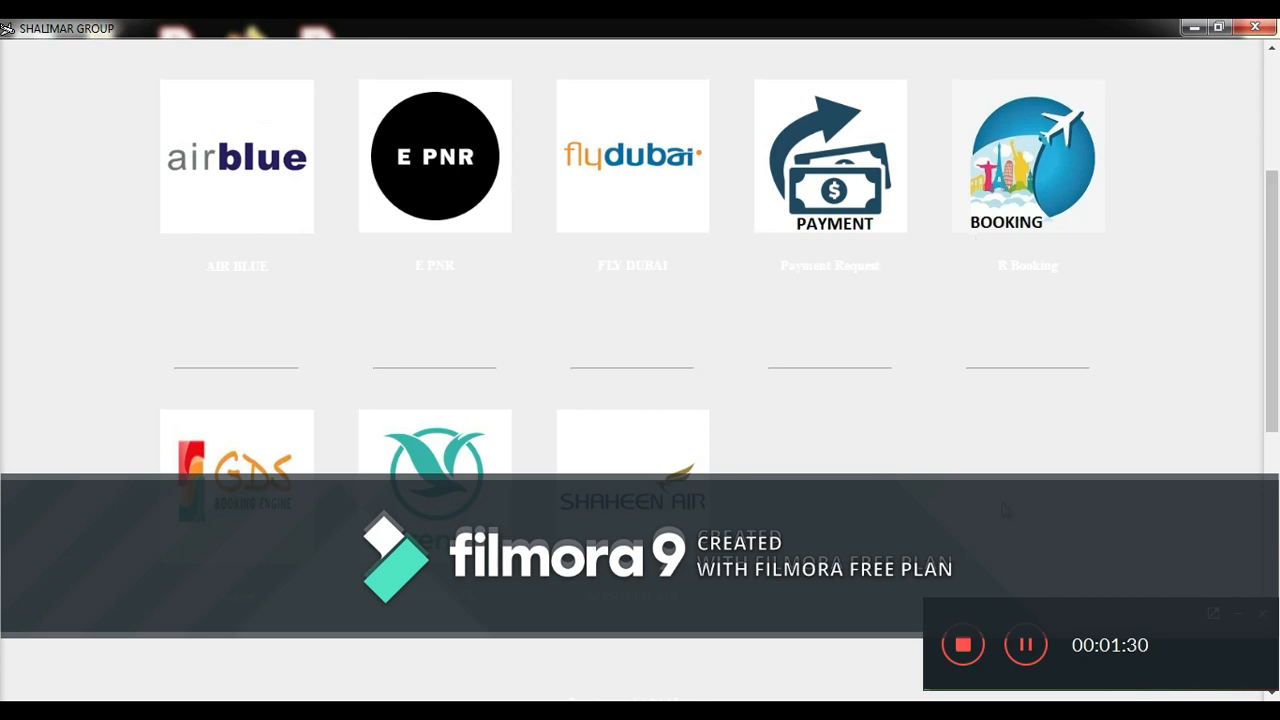
scroll(3, 340, "up", 1)
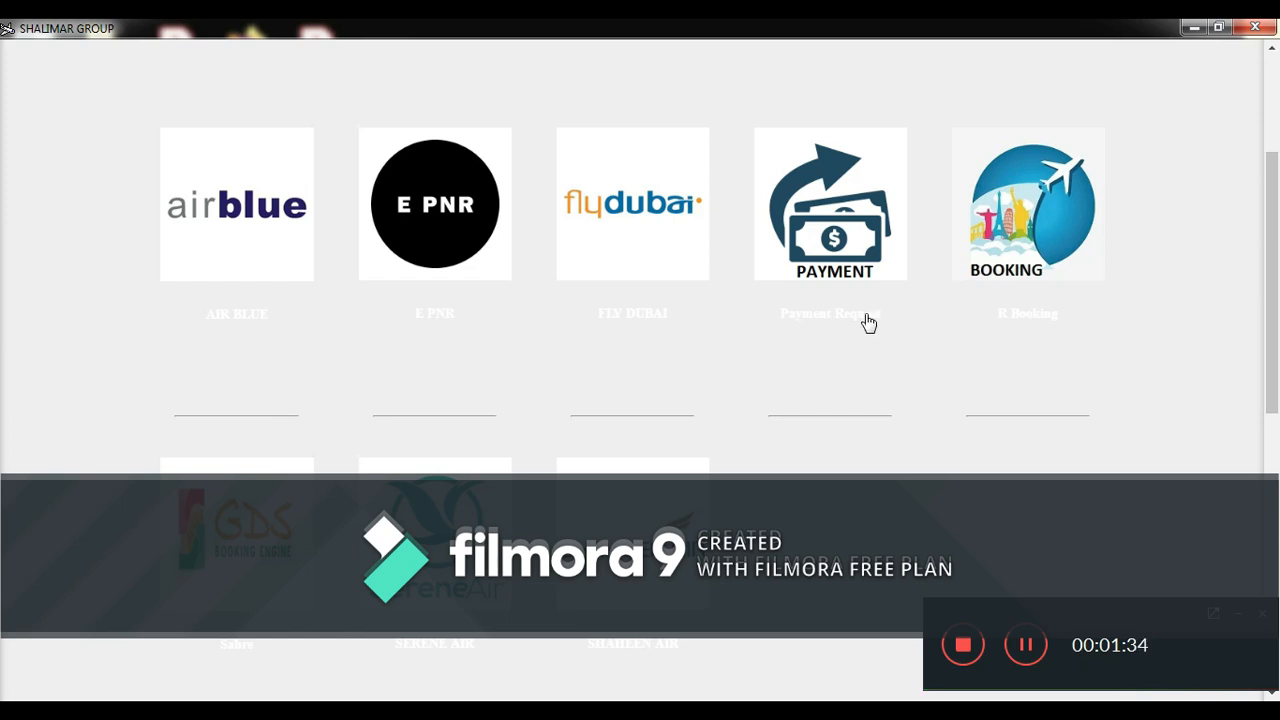
left_click(829, 258)
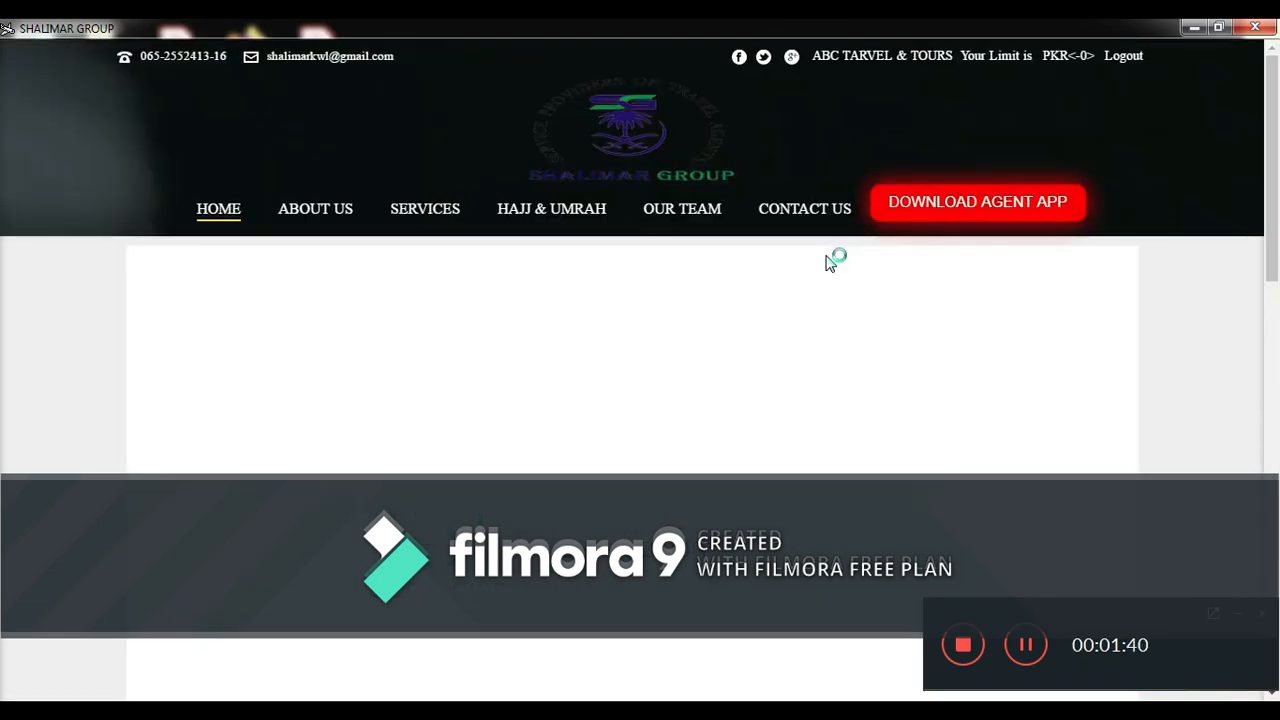
- Enter amount 150000, bank HBL, deposit date 18 Feb 2020, and the agent secret code
scroll(2, 210, "down", 2)
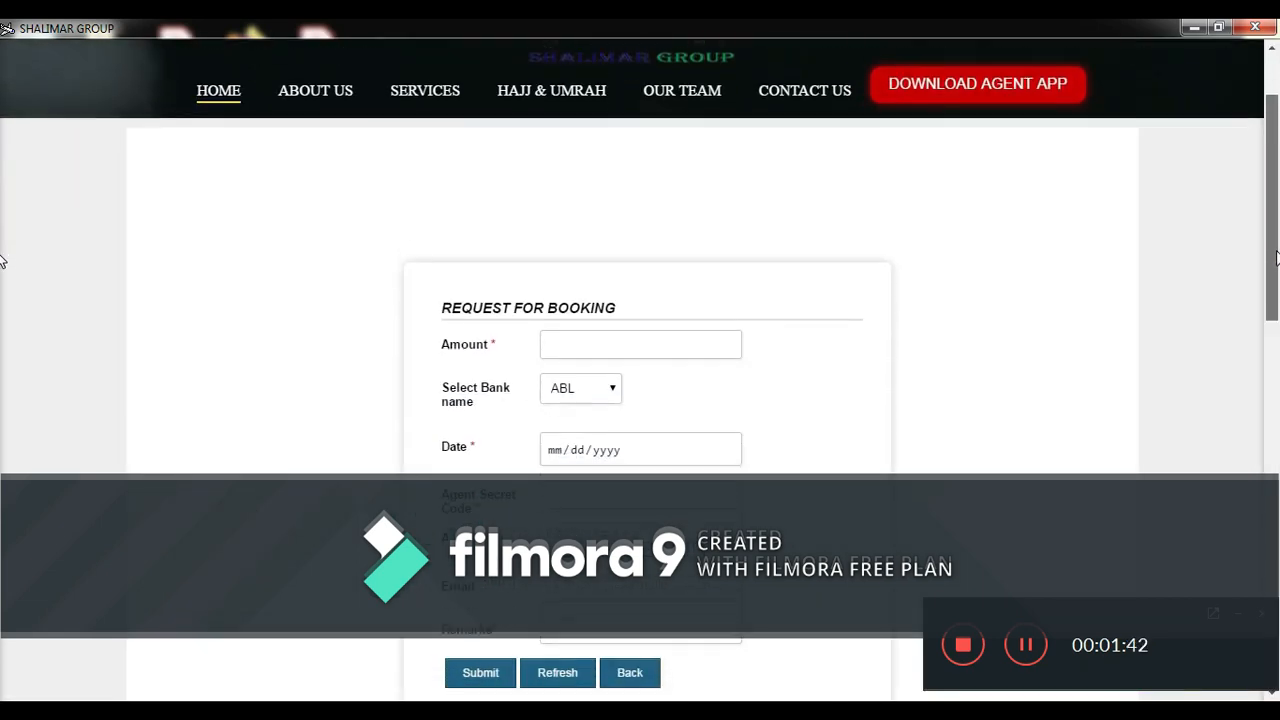
left_click(664, 275)
type("15000")
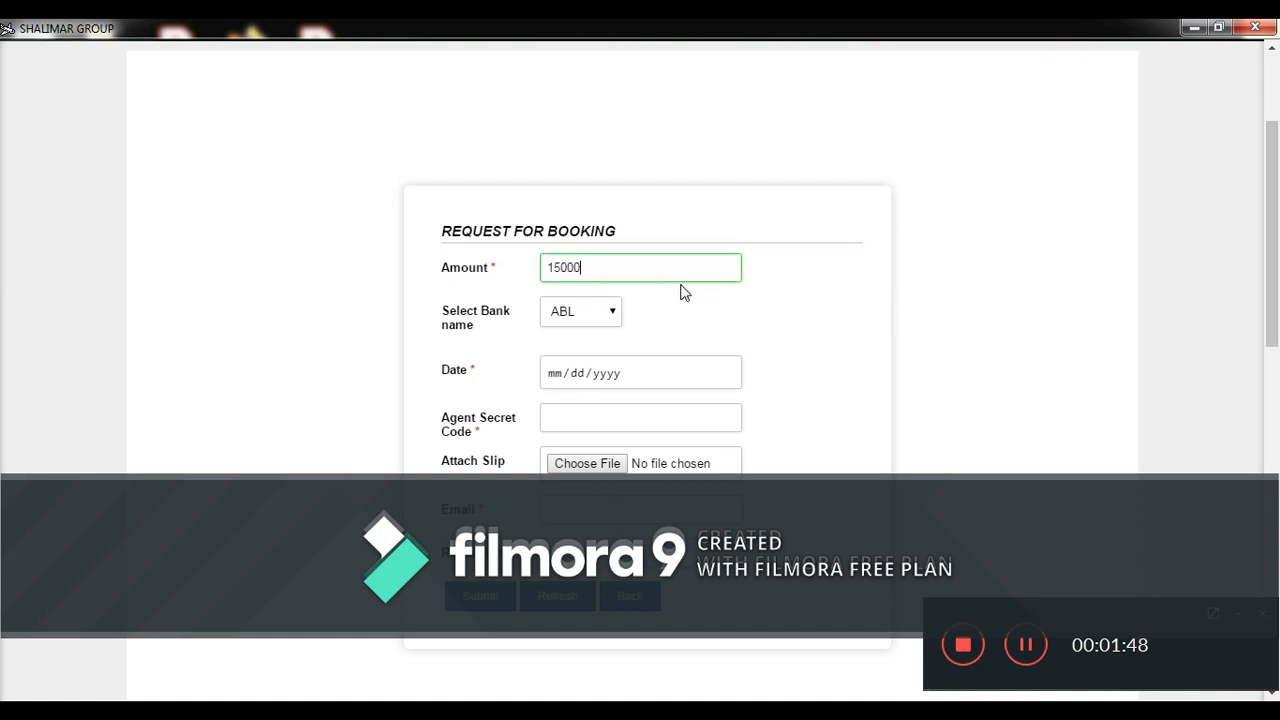
type("0")
left_click(606, 316)
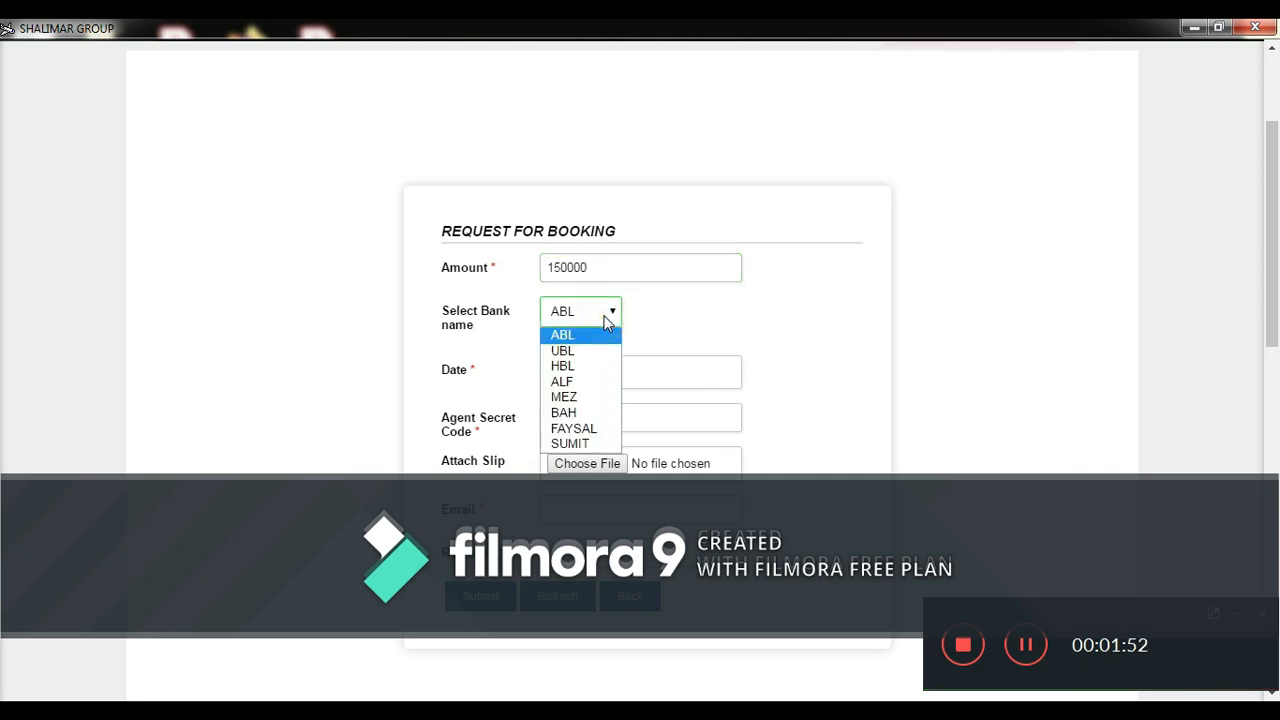
left_click(577, 367)
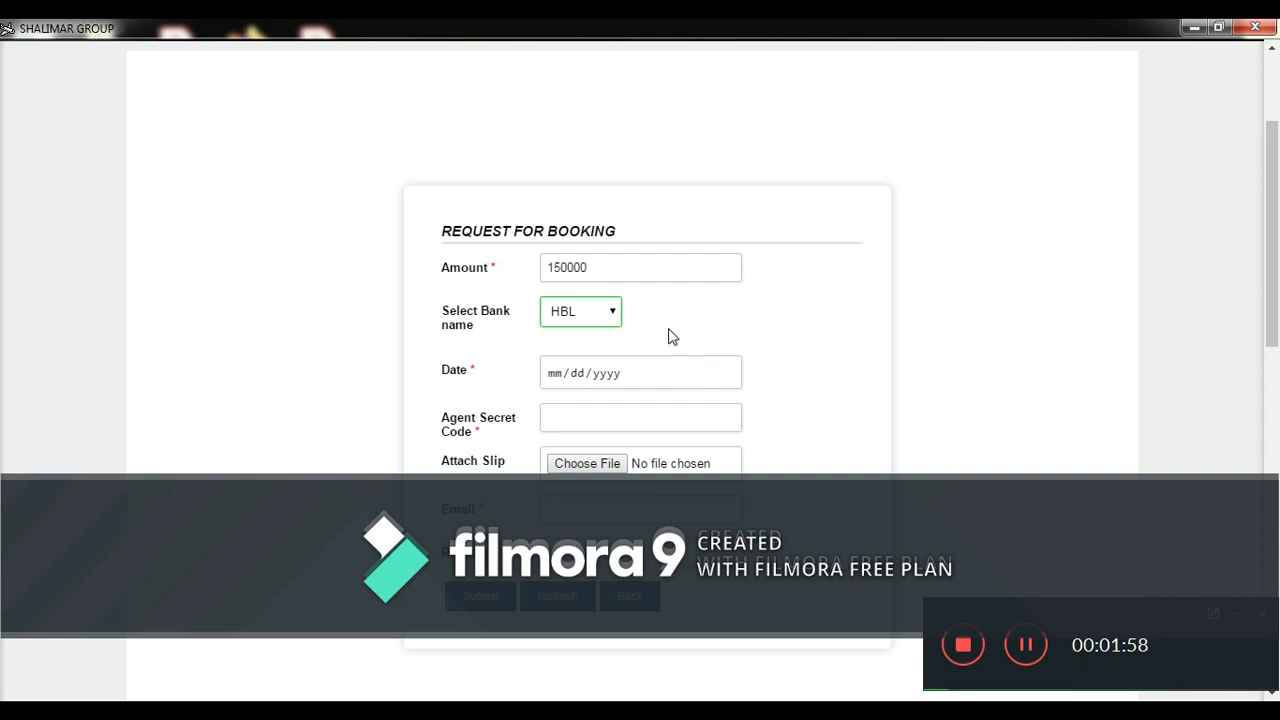
left_click(726, 373)
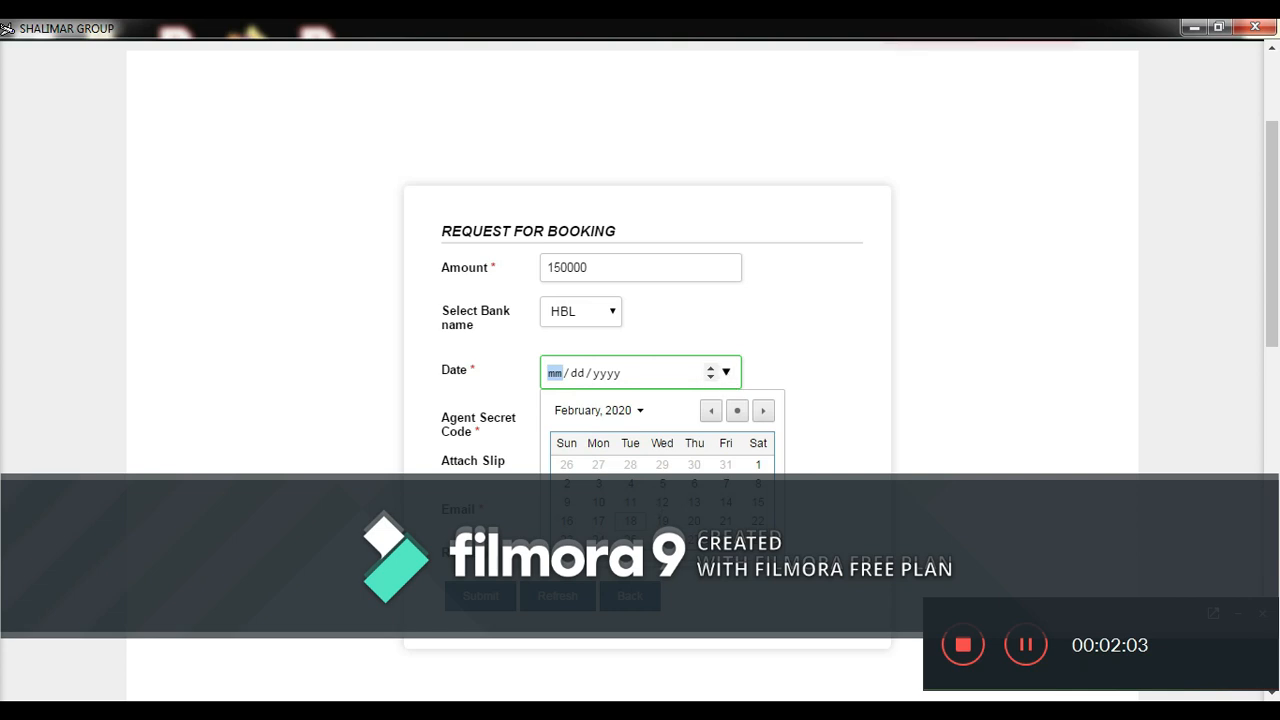
left_click(630, 521)
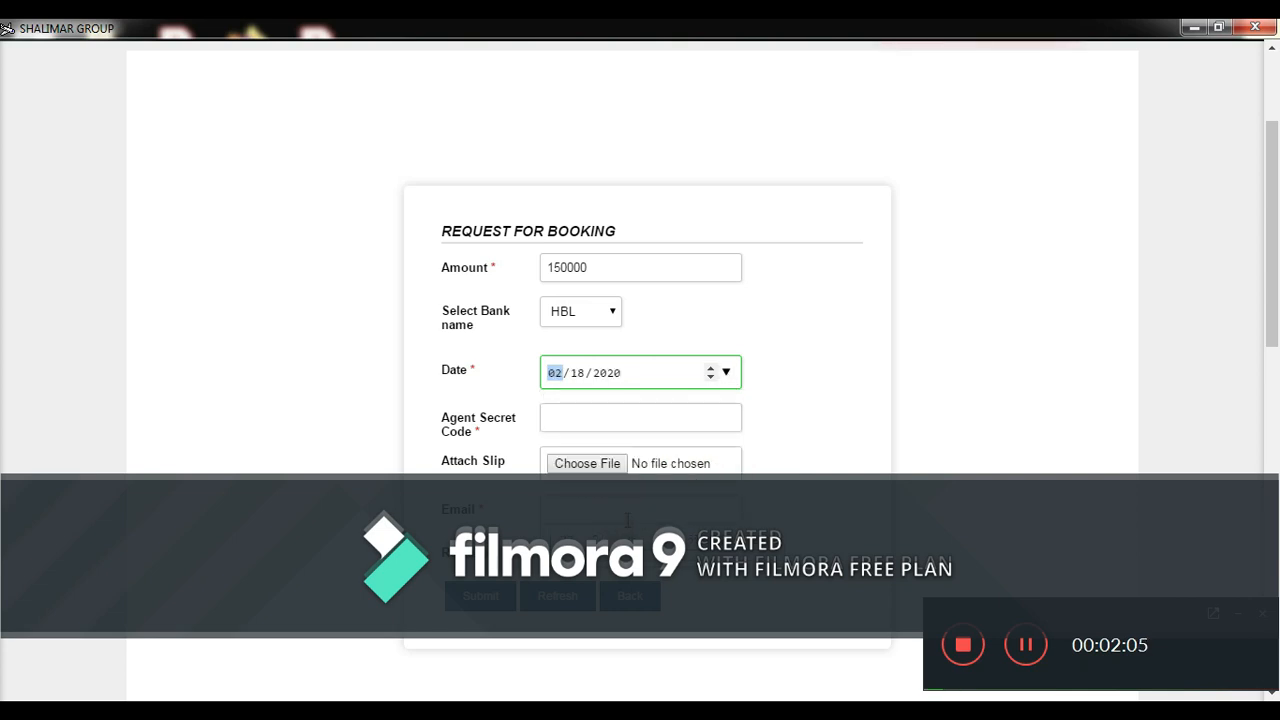
left_click(566, 417)
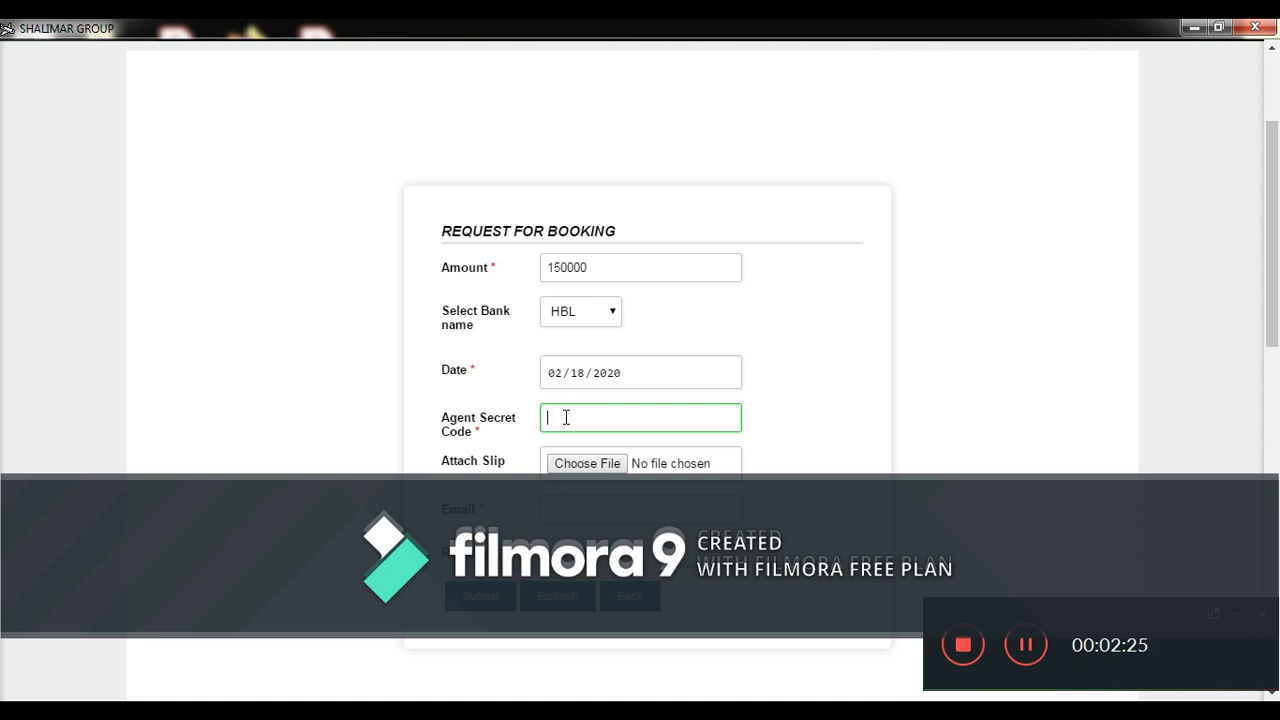
type("bc123")
- Attach bank slip.jpg as the deposit slip file
left_click(583, 466)
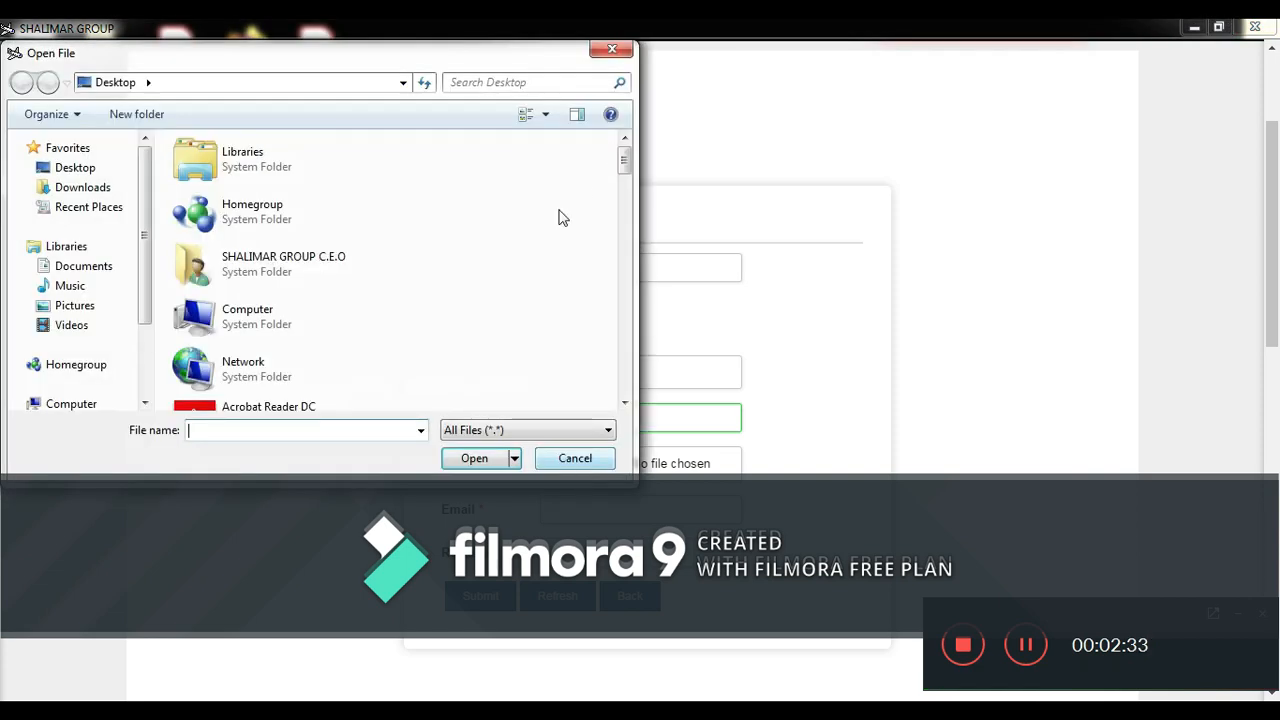
left_click(341, 433)
type("ba")
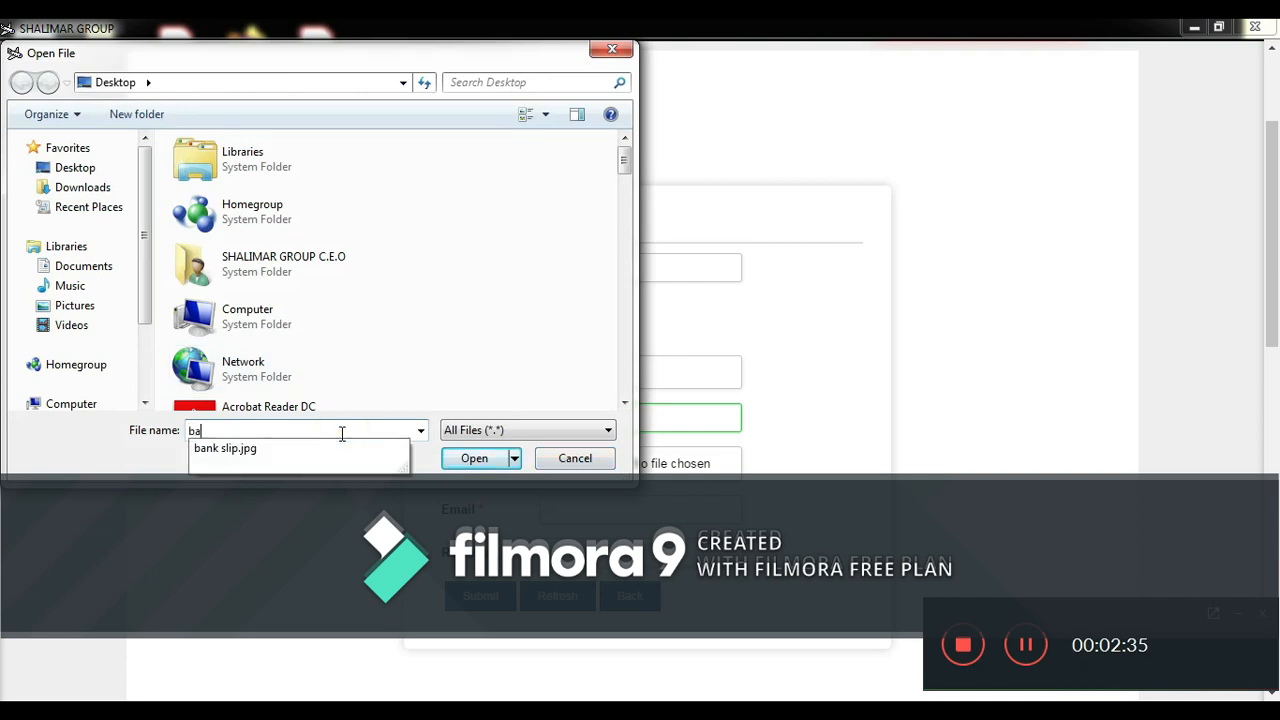
left_click(325, 447)
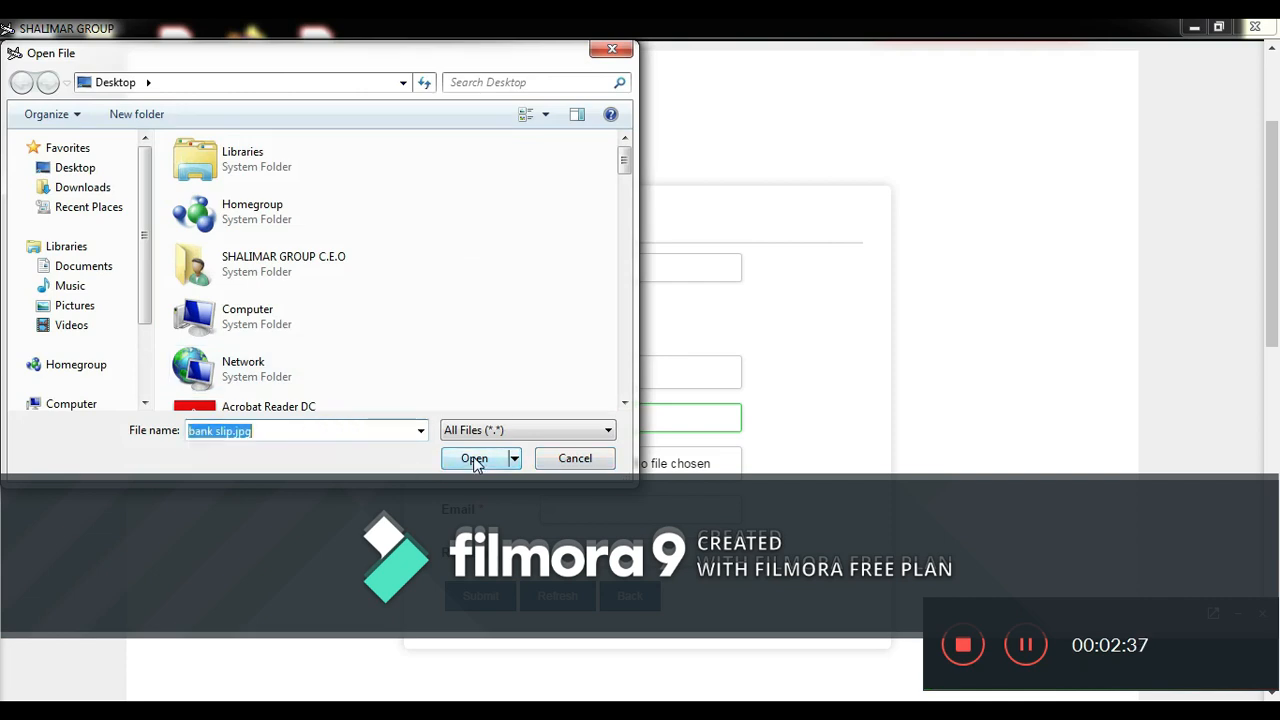
left_click(475, 463)
- Fill in the agent's e-mail, add the remark 'kindly topu urgently', and submit the request
left_click_drag(1276, 302, 1276, 405)
left_click(682, 331)
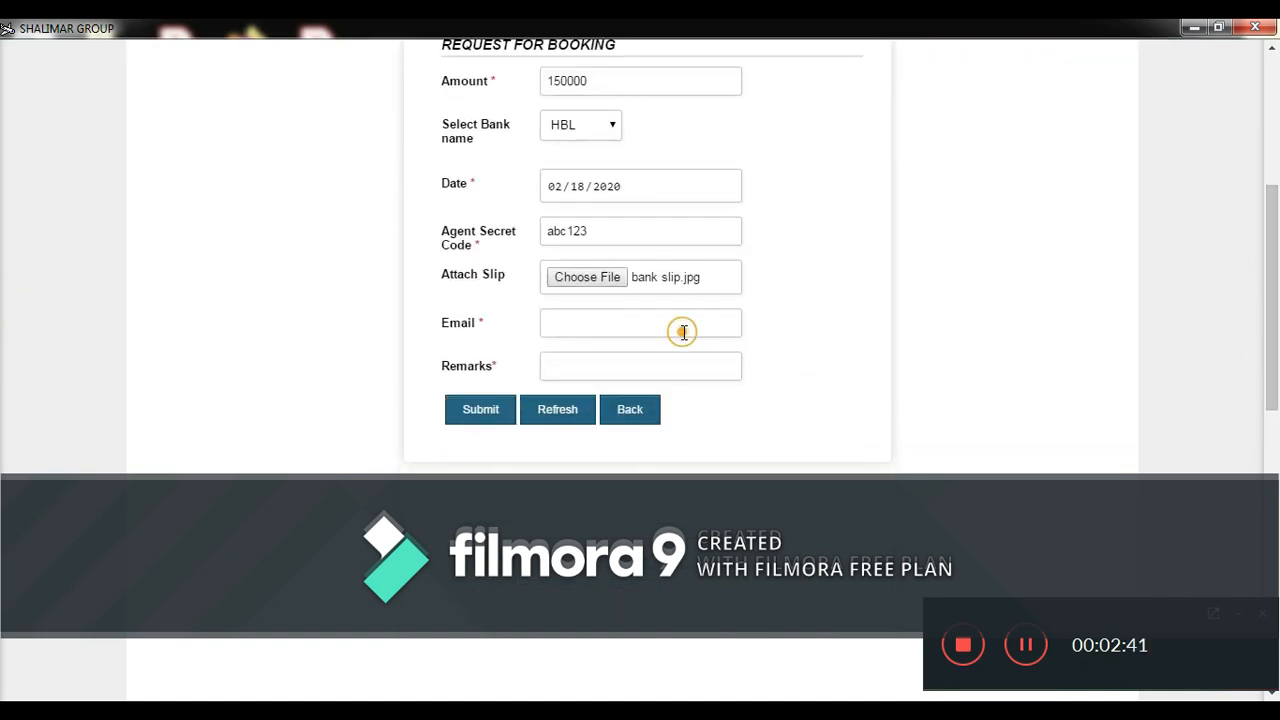
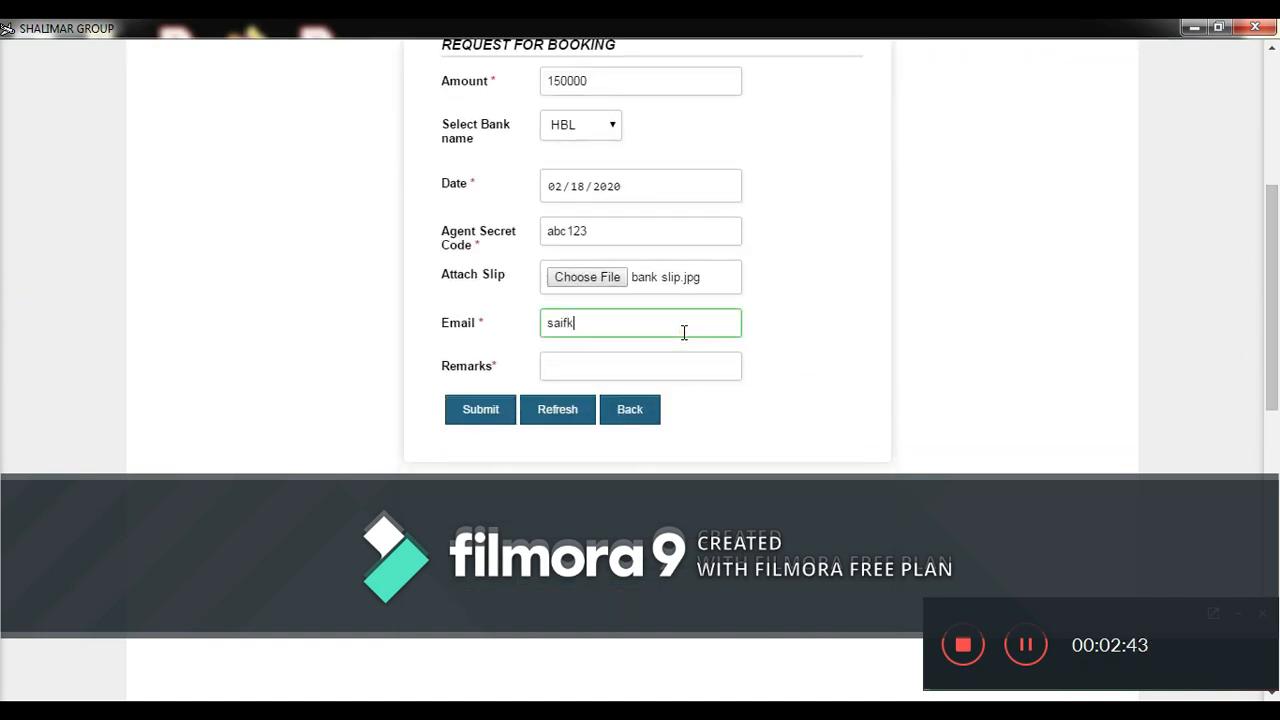
left_click(653, 355)
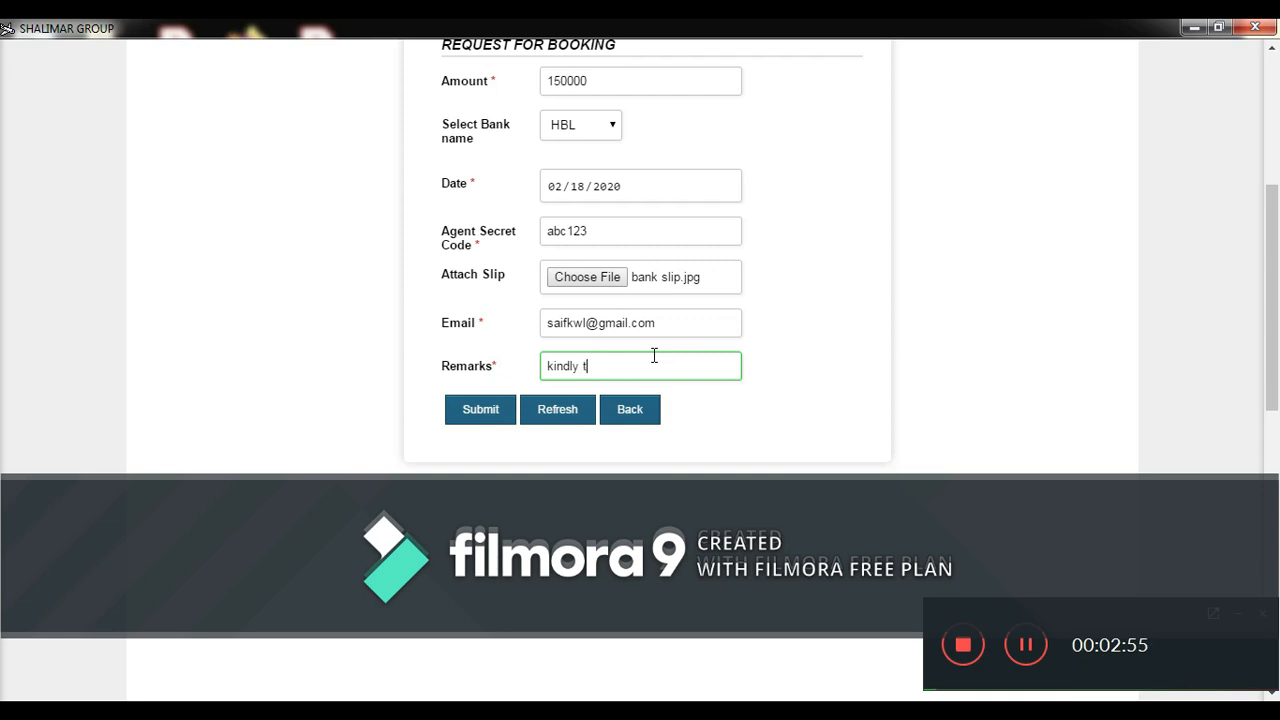
type("kindly topu urgently")
left_click(500, 411)
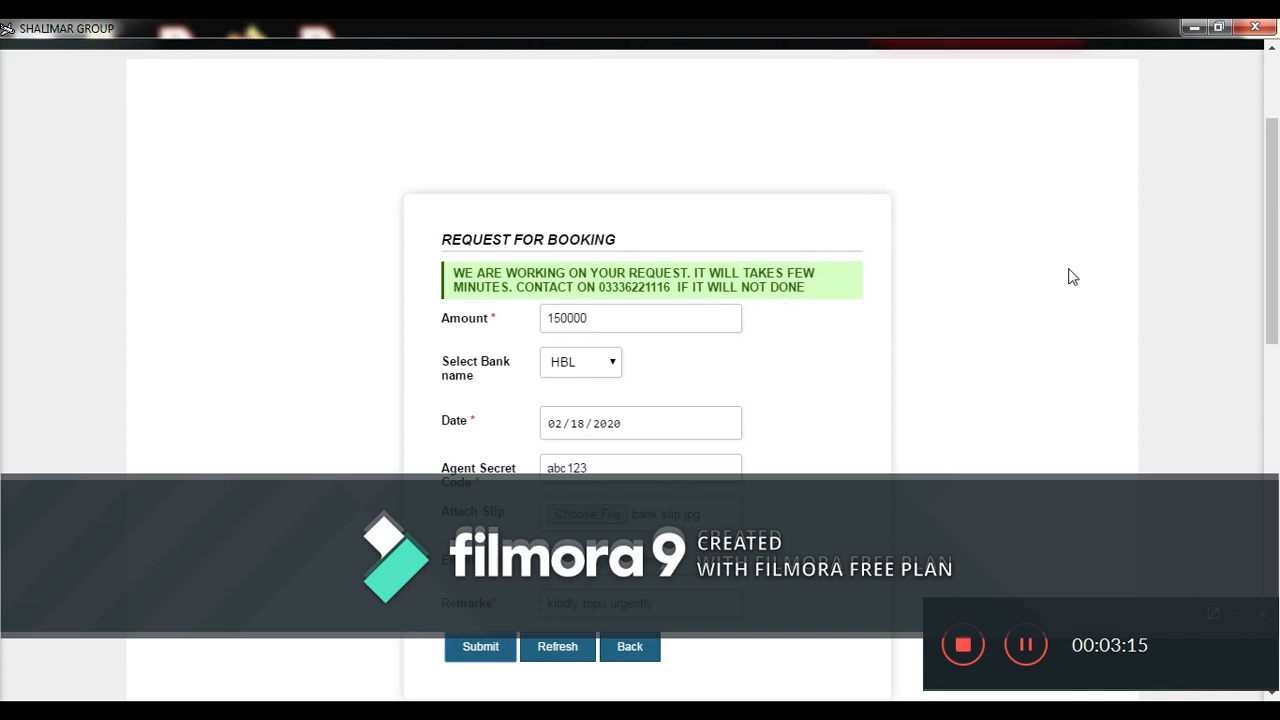
- Scroll up to read the 'working on your request' notice and the PKR 0 limit
scroll(1275, 203, "up", 1)
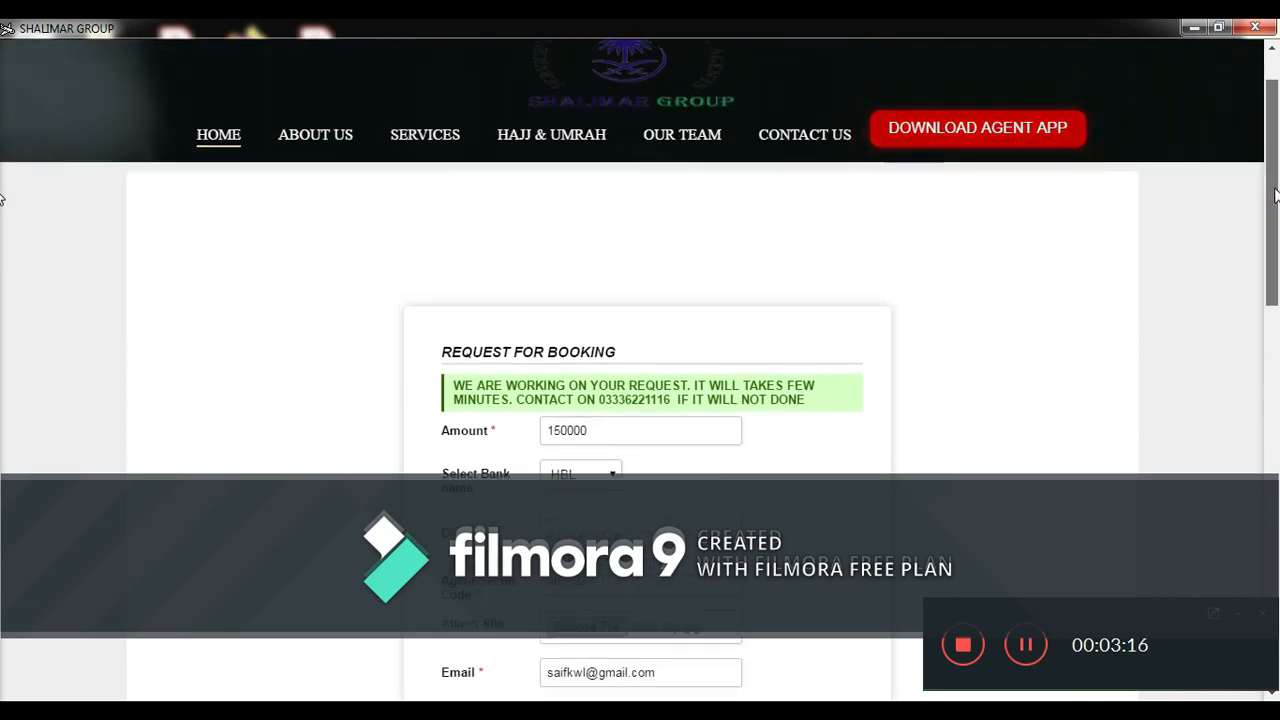
scroll(1275, 203, "up", 1)
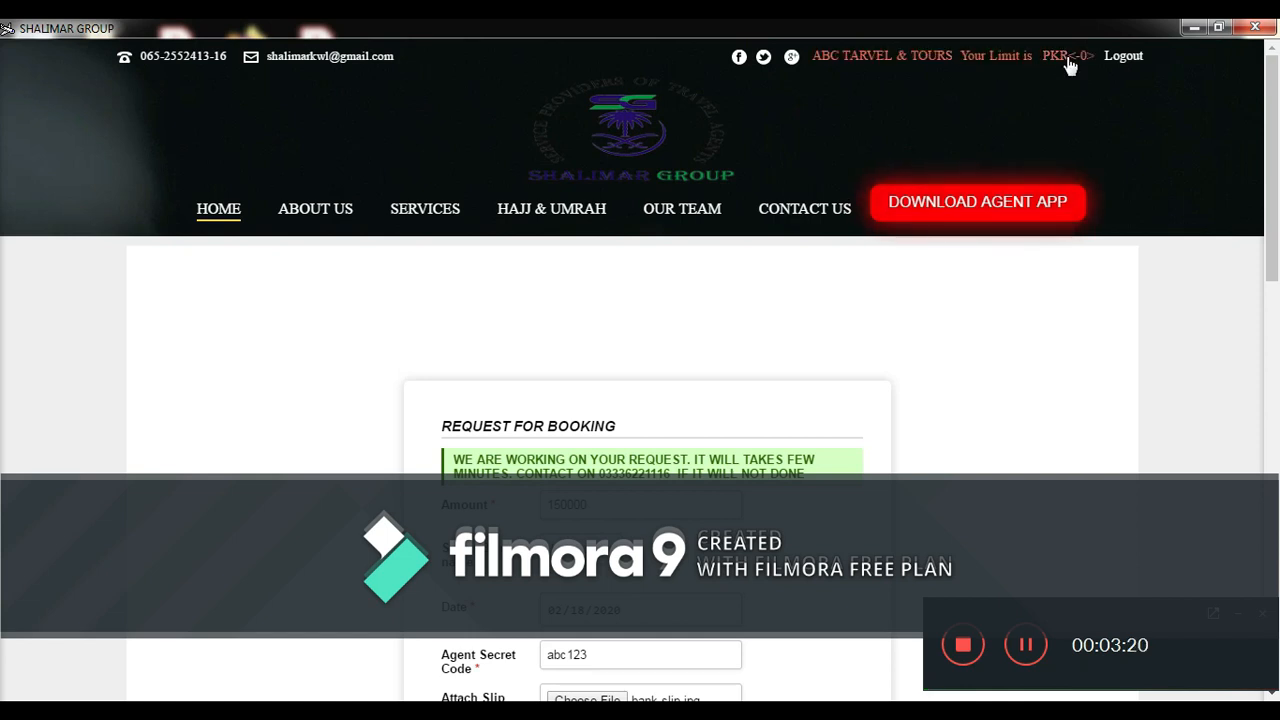
- Log back into the agent area and scroll home to see the PKR 150000 limit
left_click_drag(1278, 175, 1278, 258)
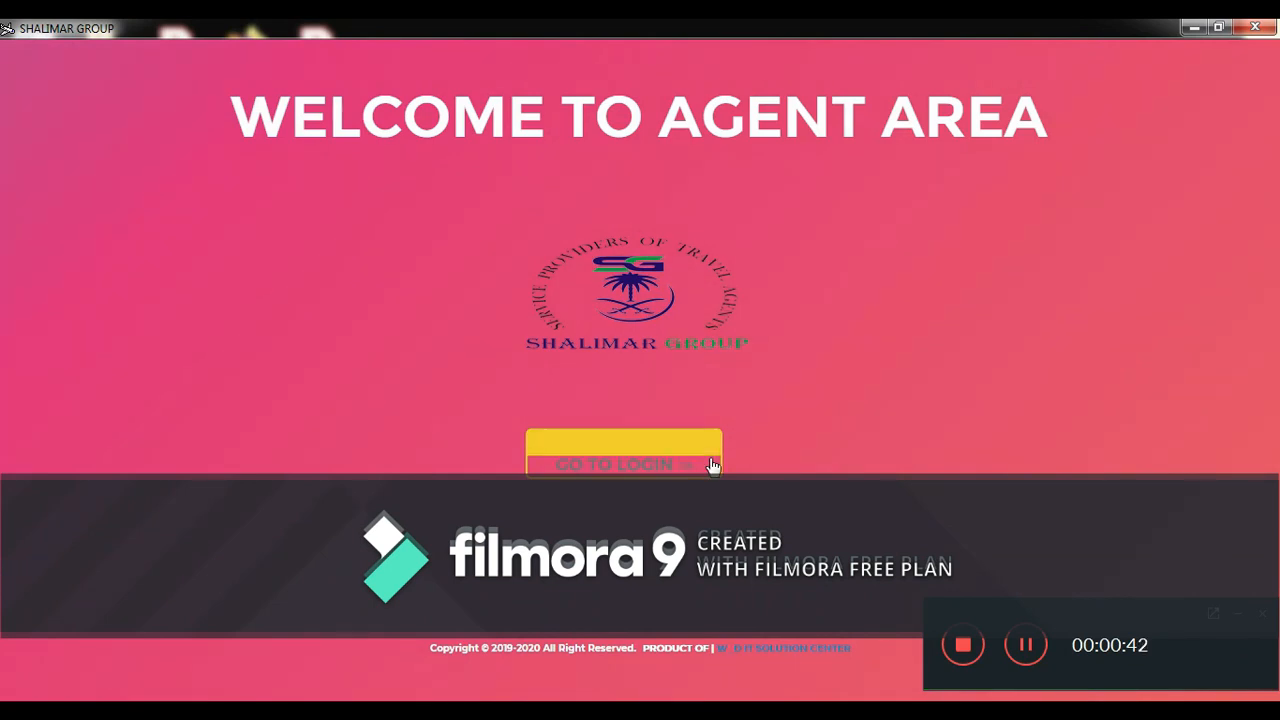
left_click(627, 469)
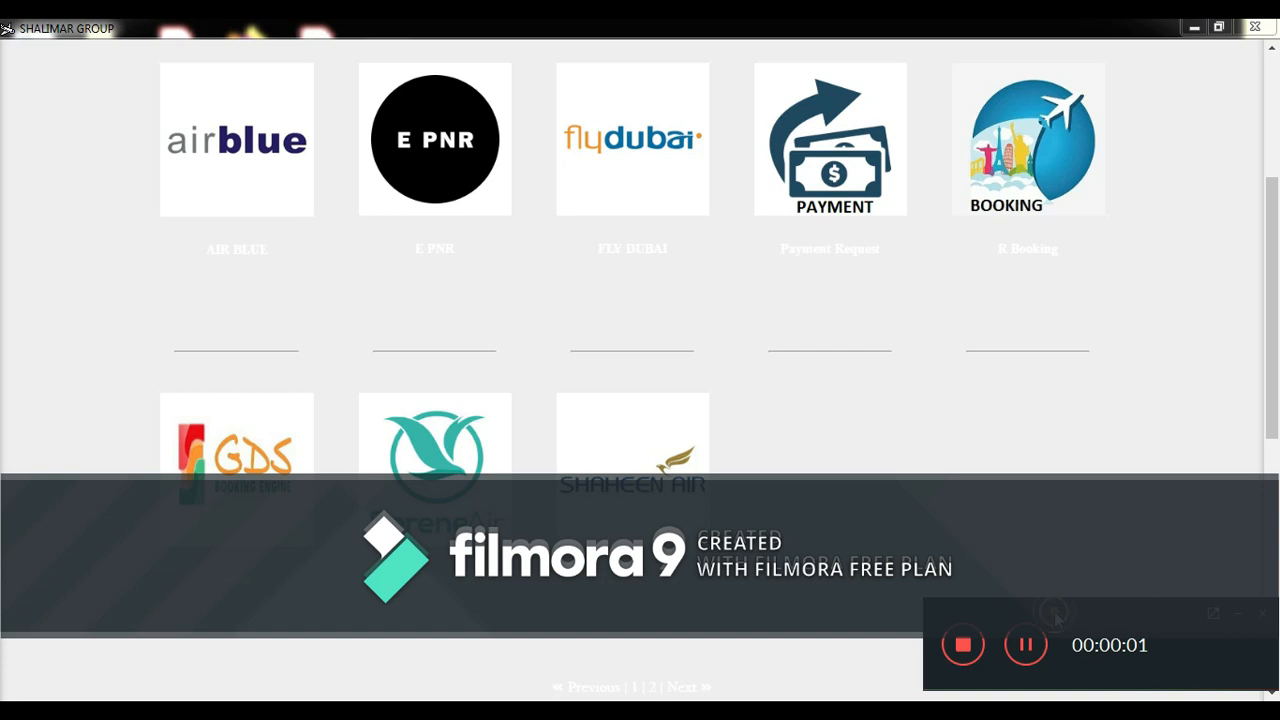
left_click_drag(1272, 398, 1270, 248)
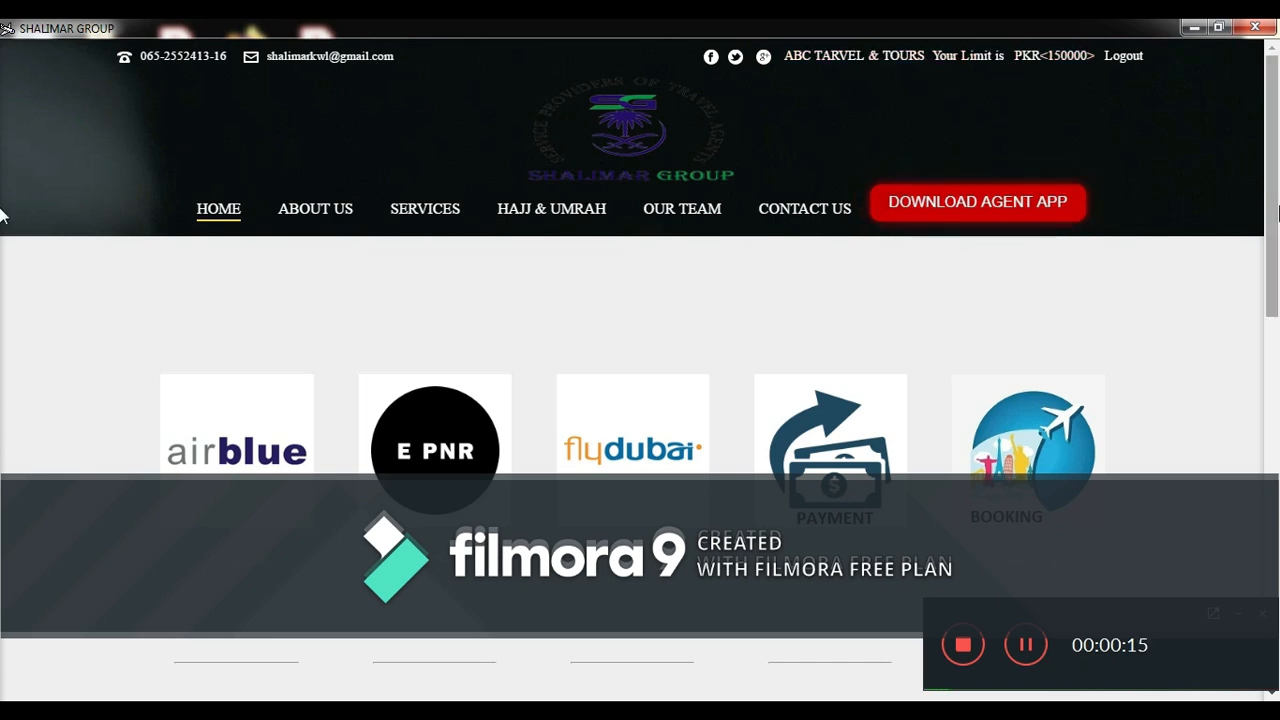
scroll(3, 266, "down", 2)
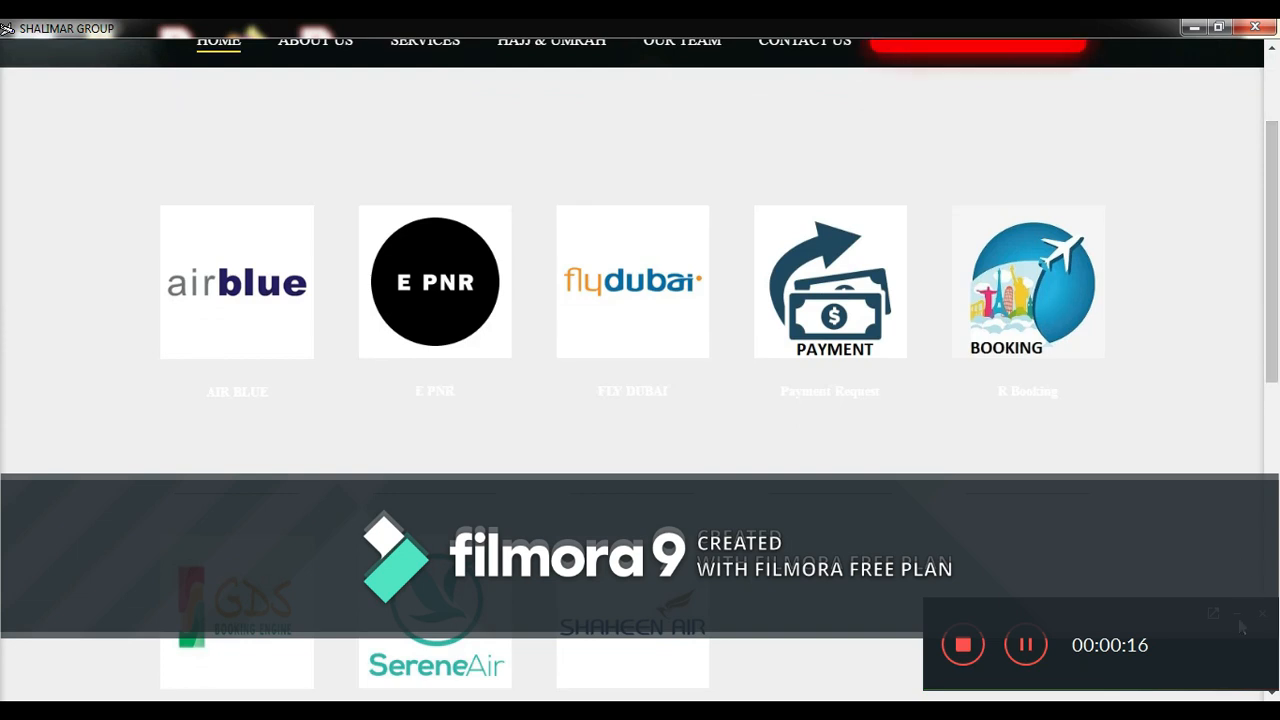
scroll(1267, 245, "up", 1)
scroll(1267, 245, "up", 2)
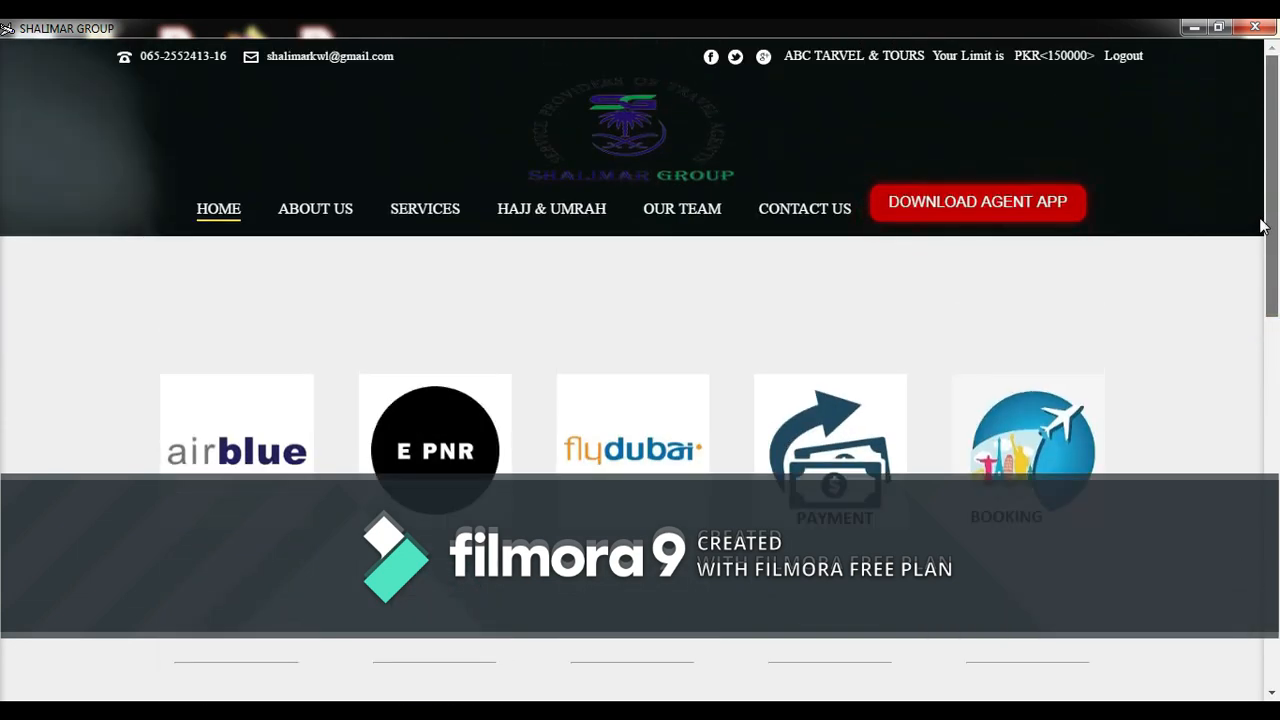
left_click_drag(1260, 271, 1255, 387)
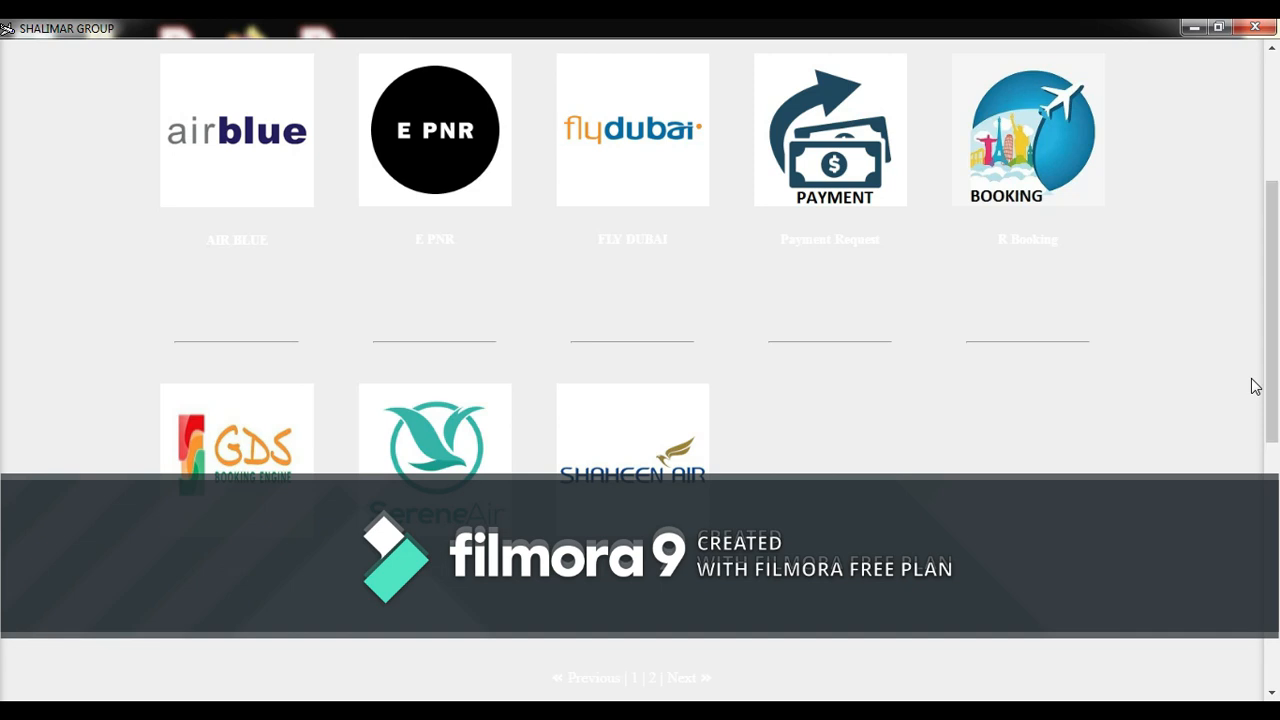
left_click_drag(1277, 350, 1277, 352)
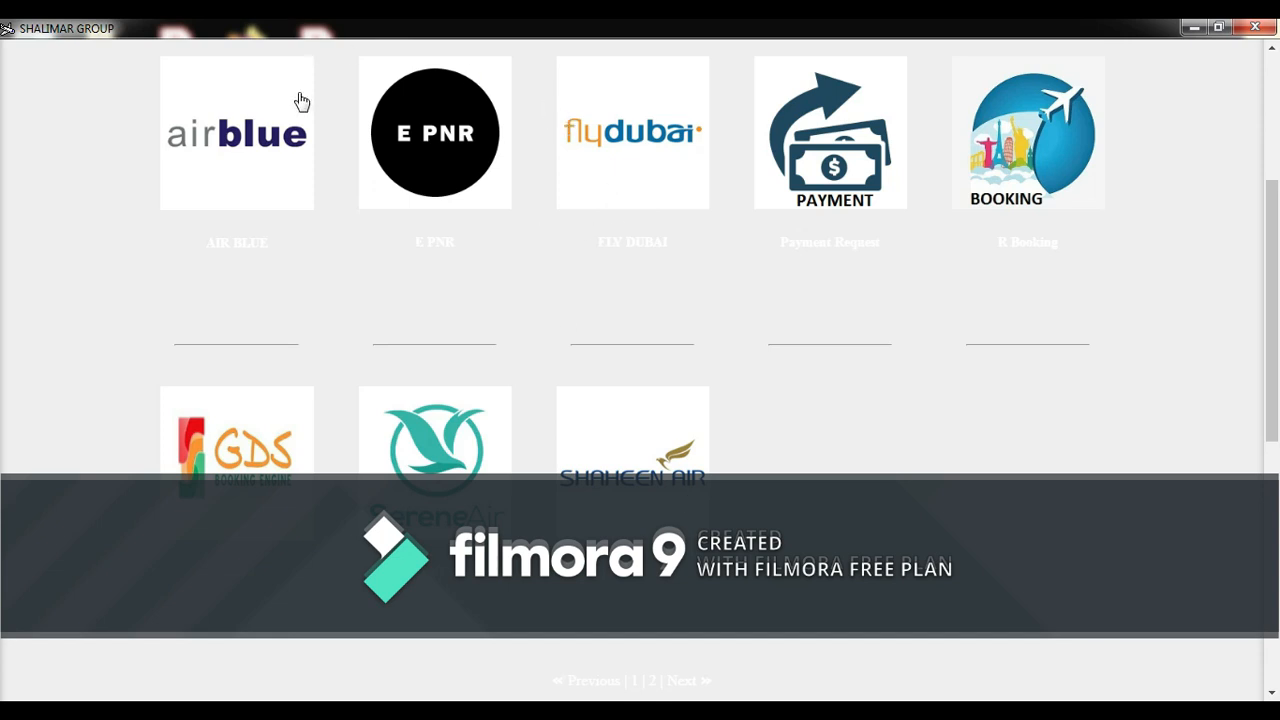
left_click(253, 148)
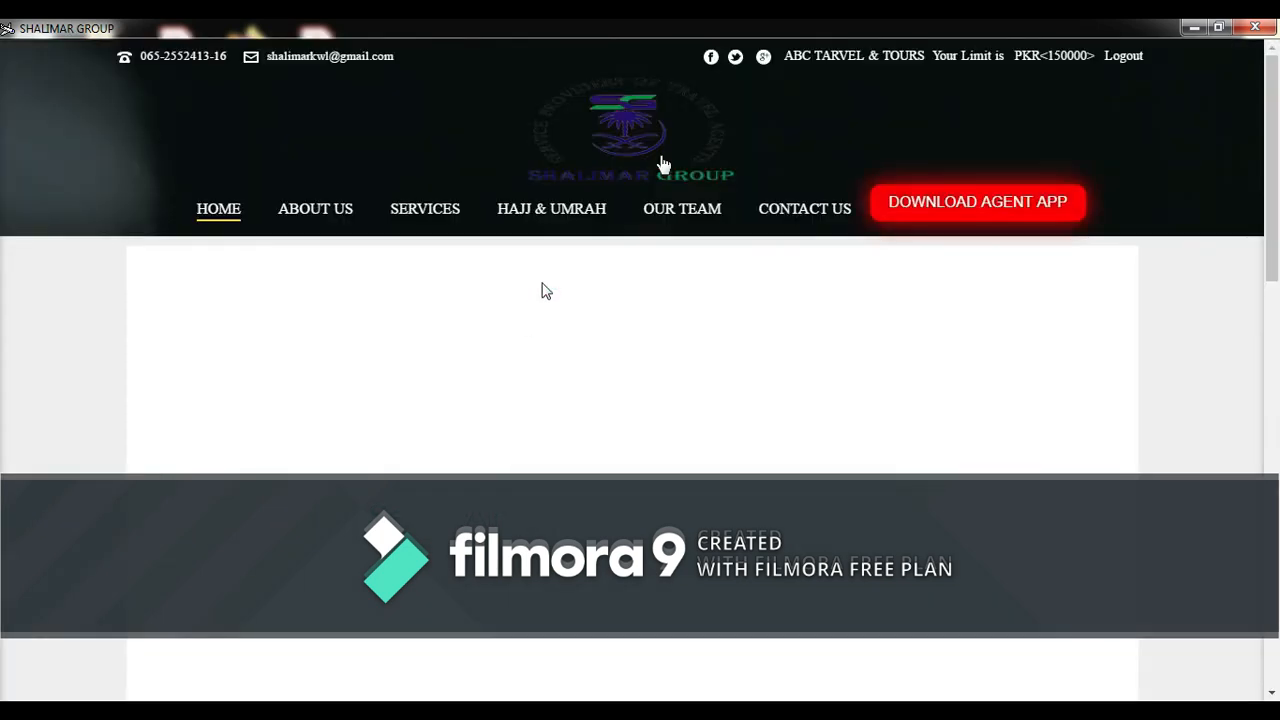
left_click_drag(1272, 160, 1272, 248)
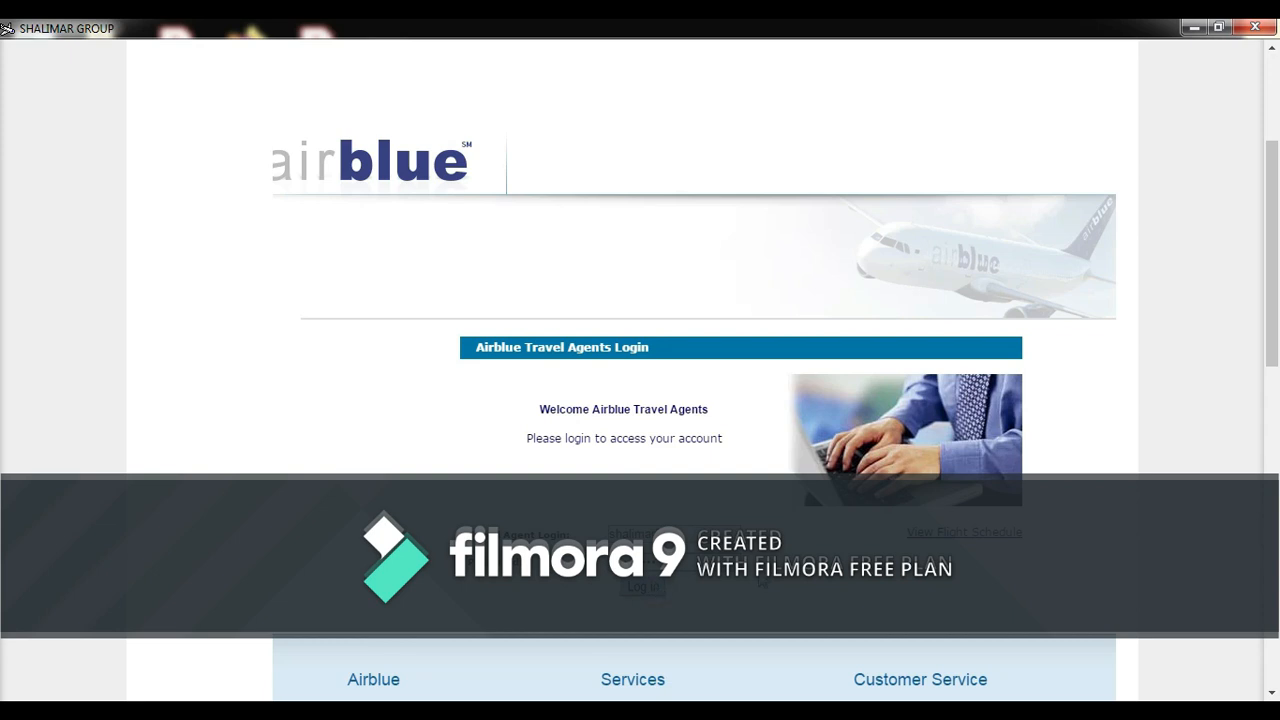
left_click_drag(1275, 251, 1275, 315)
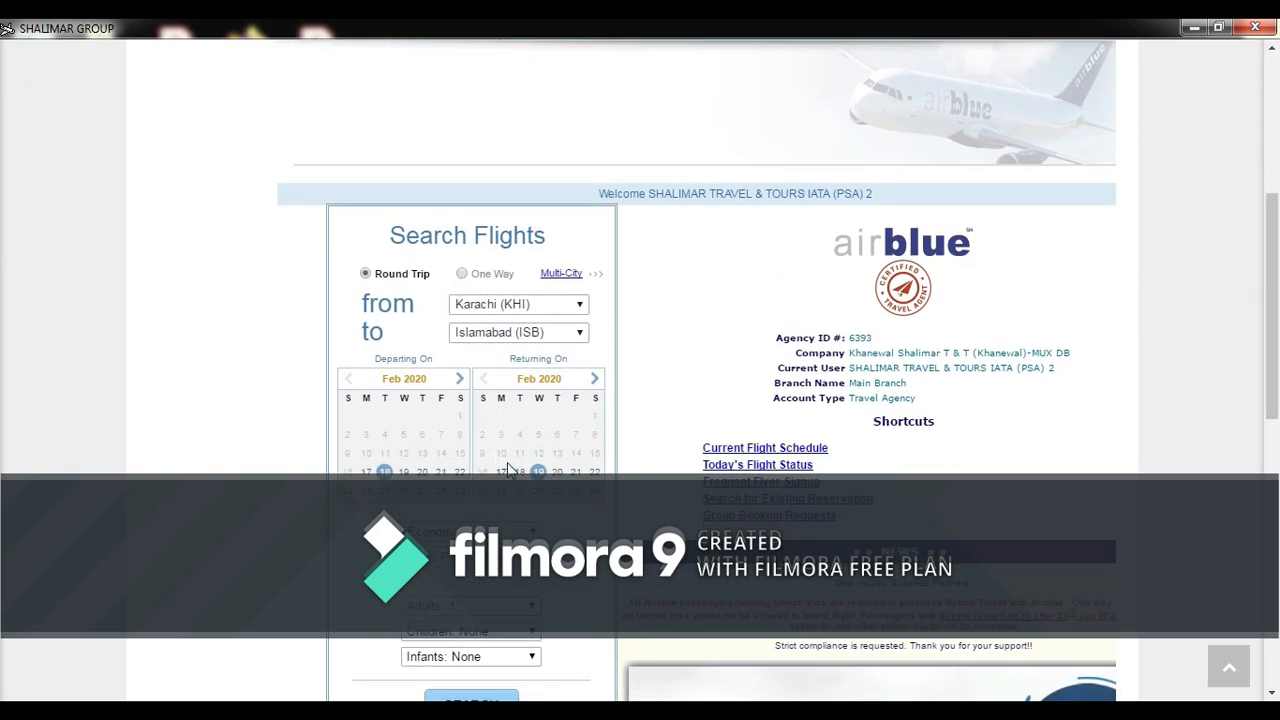
scroll(3, 340, "down", 3)
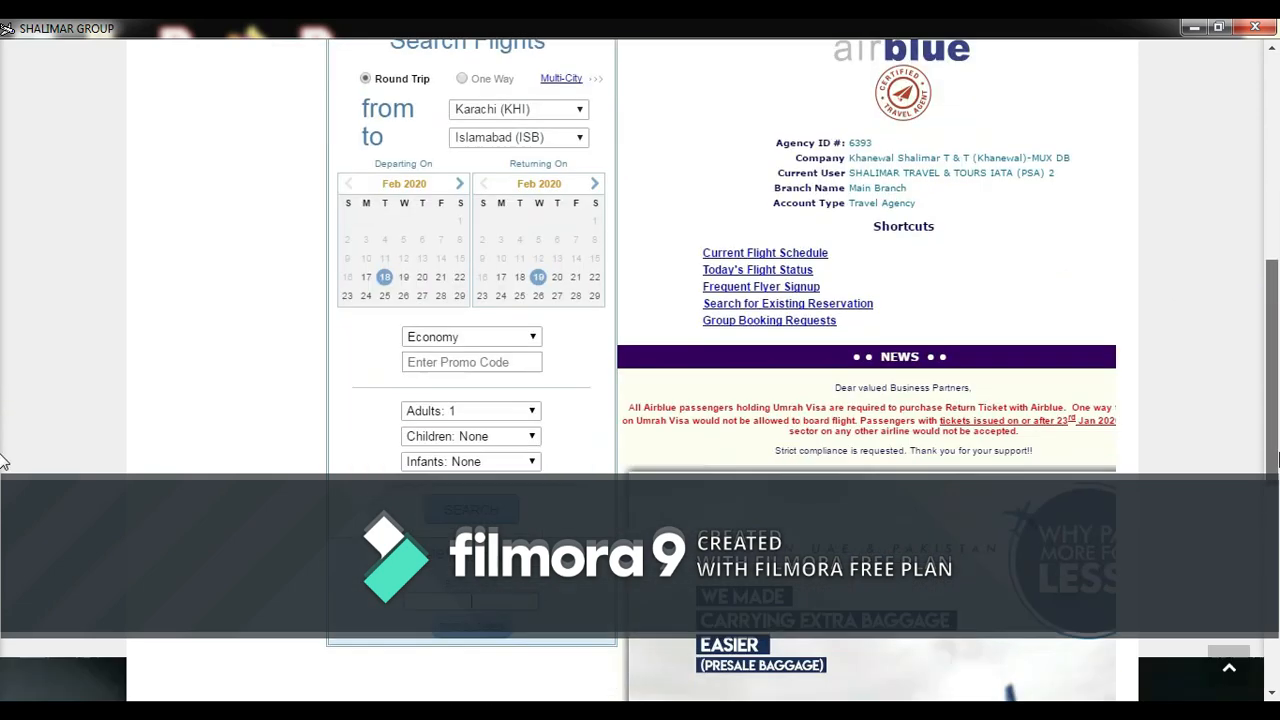
scroll(3, 400, "down", 3)
scroll(3, 390, "up", 15)
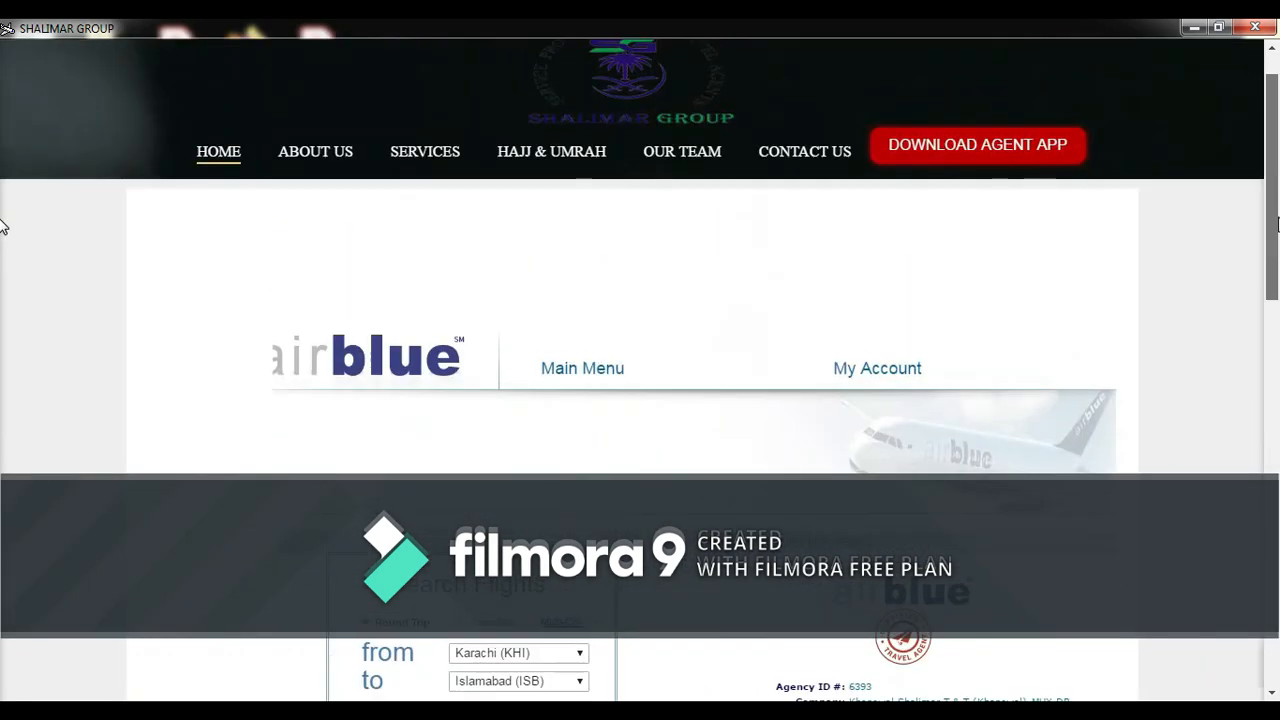
right_click(1083, 265)
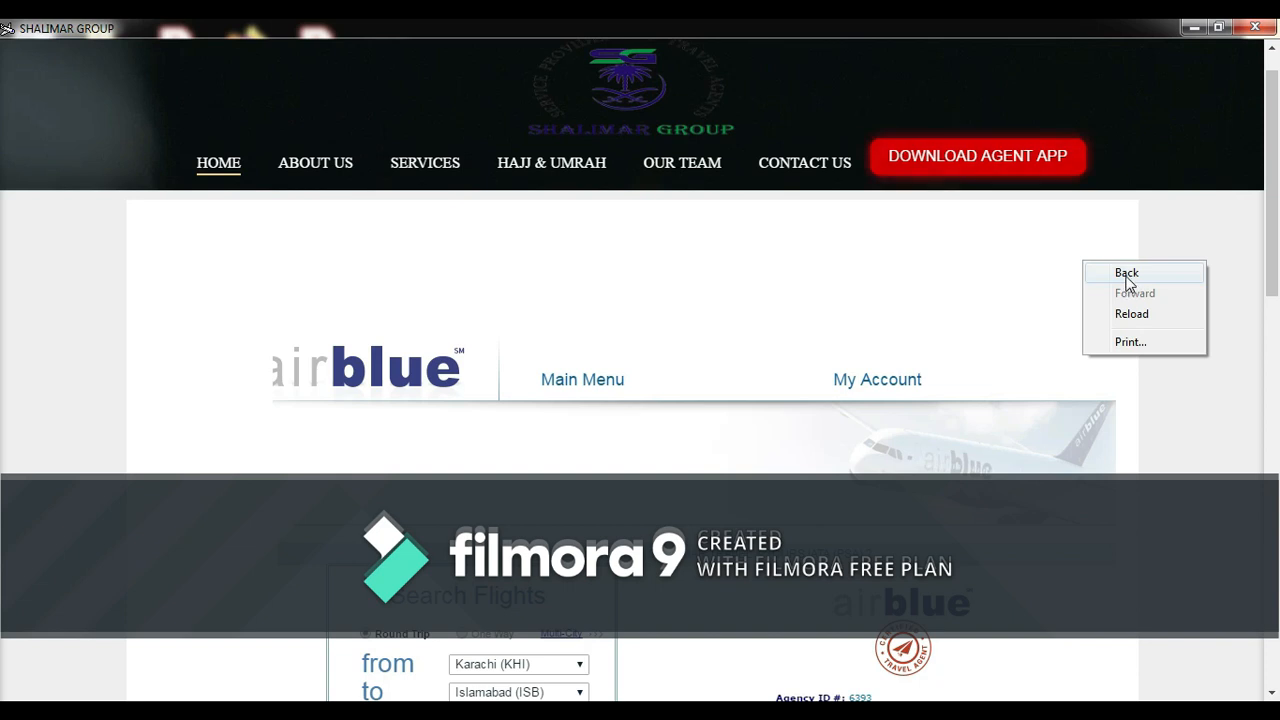
left_click(1125, 275)
right_click(1038, 395)
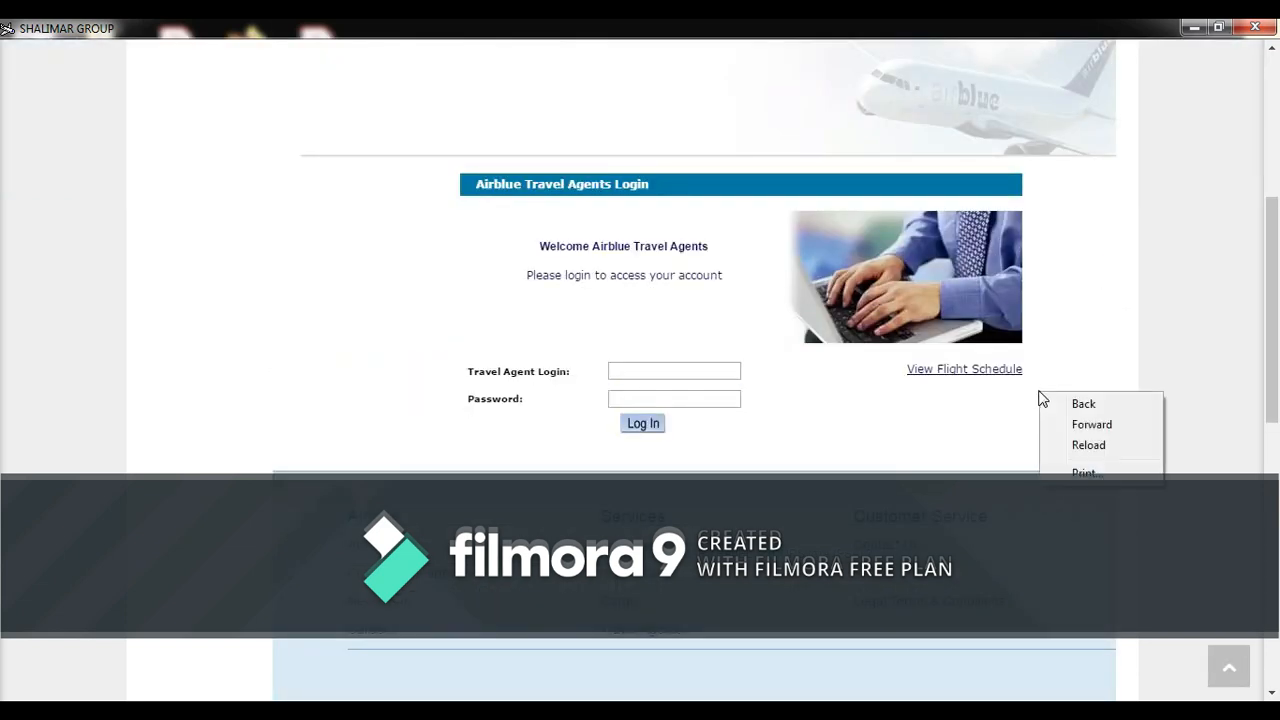
left_click(1103, 405)
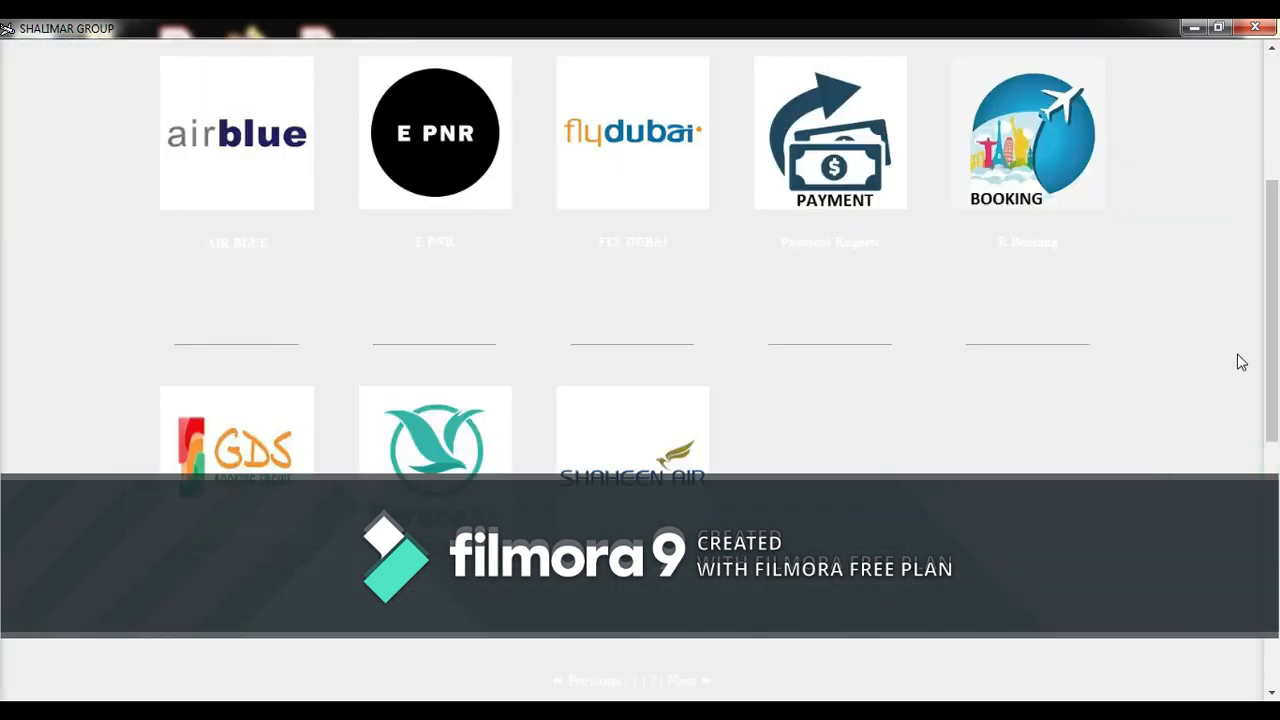
left_click_drag(1278, 331, 1277, 361)
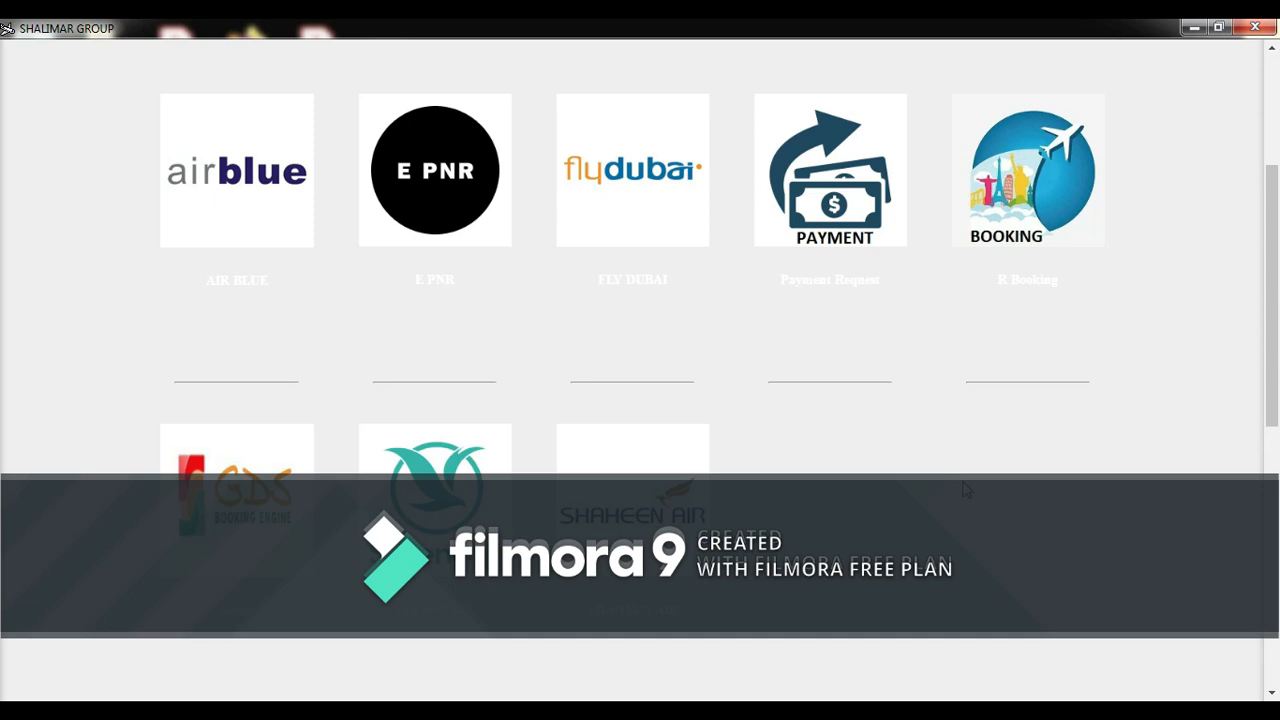
scroll(5, 295, "down", 3)
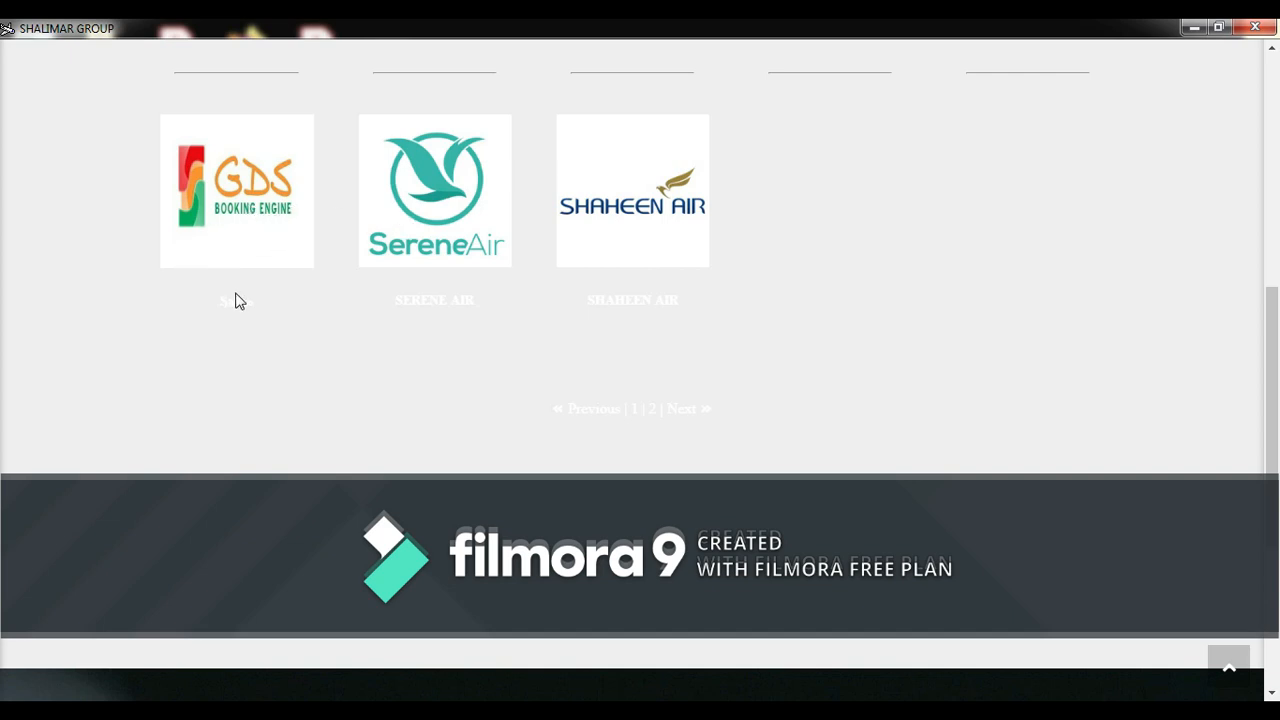
- Open the GDS booking engine and set the trip type to One Way
left_click(230, 227)
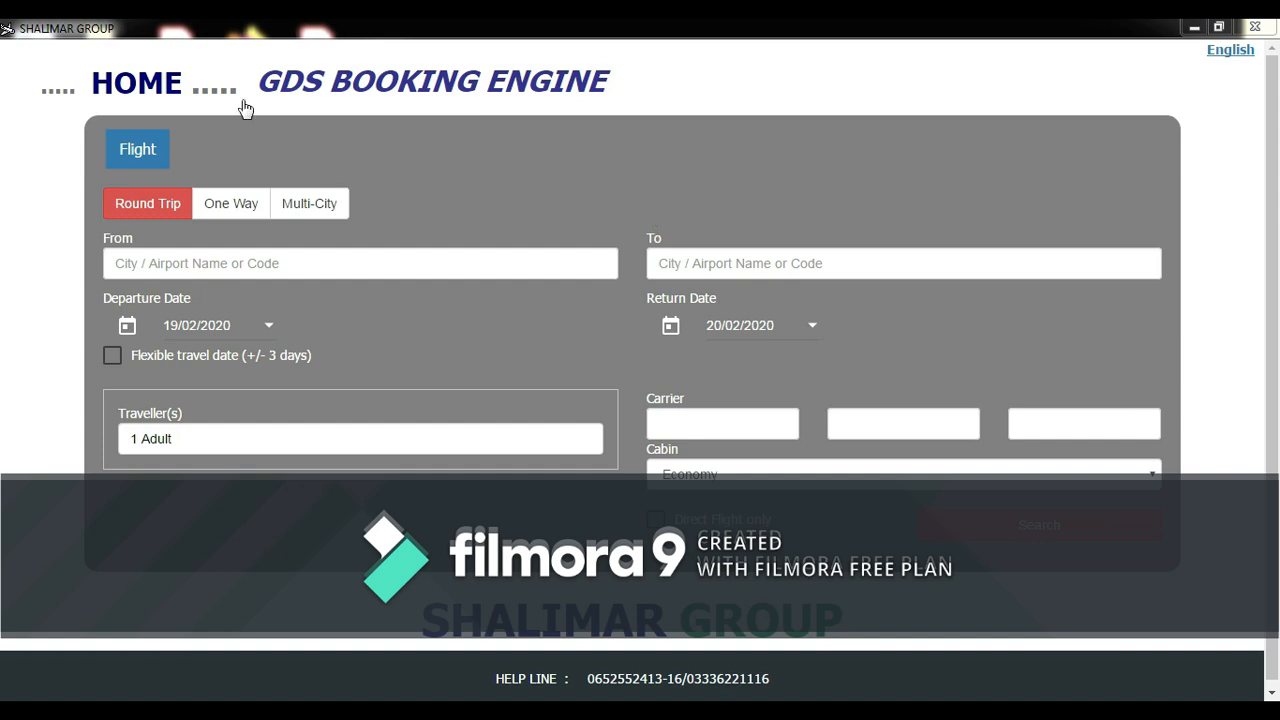
left_click(301, 262)
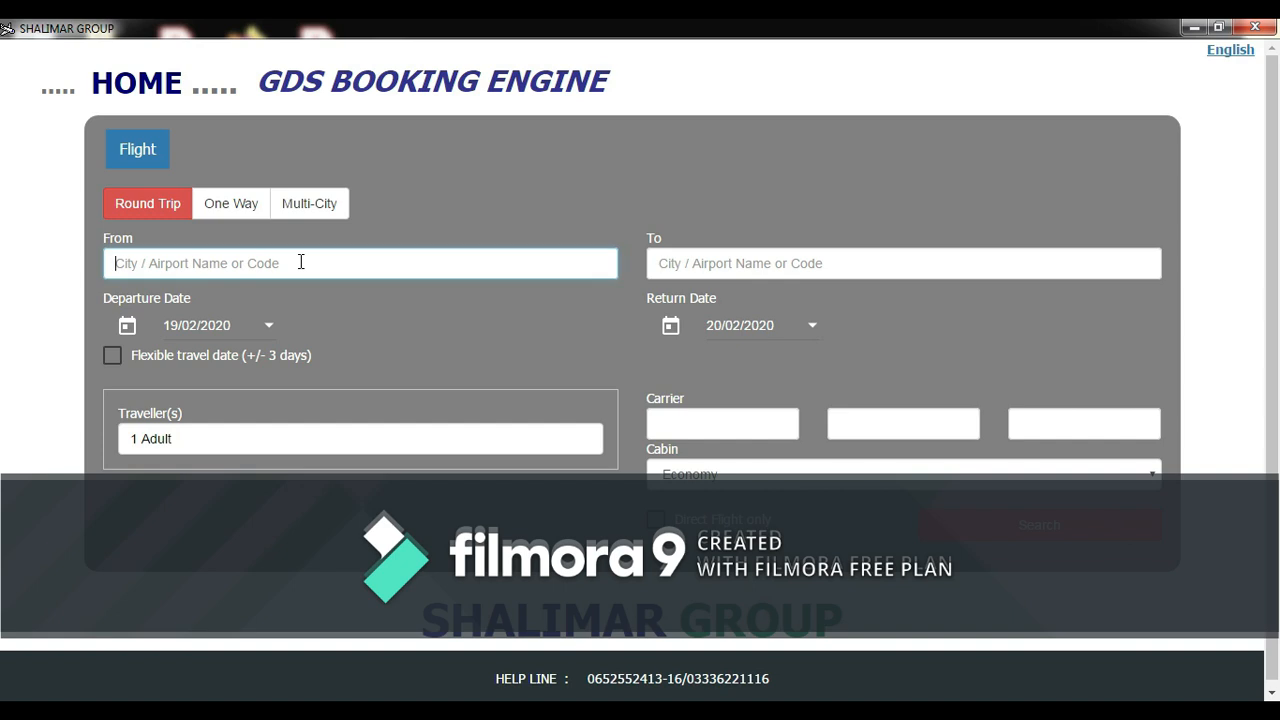
left_click(810, 261)
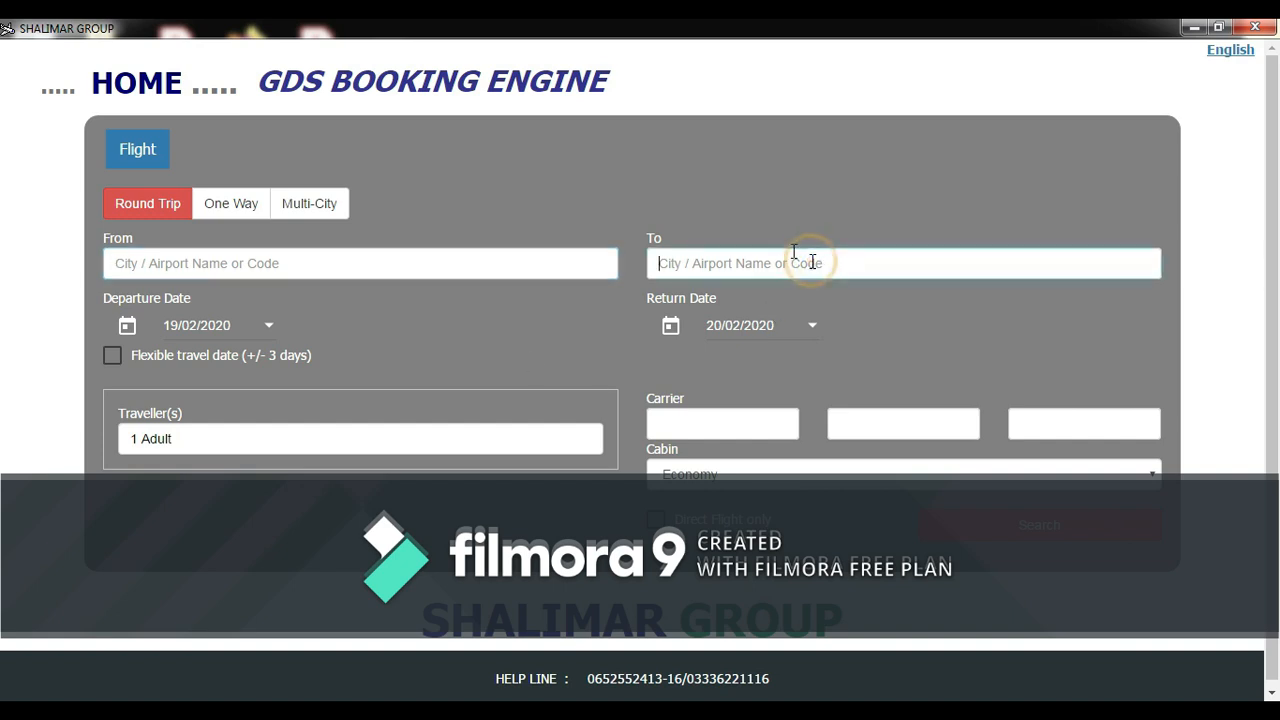
left_click(434, 255)
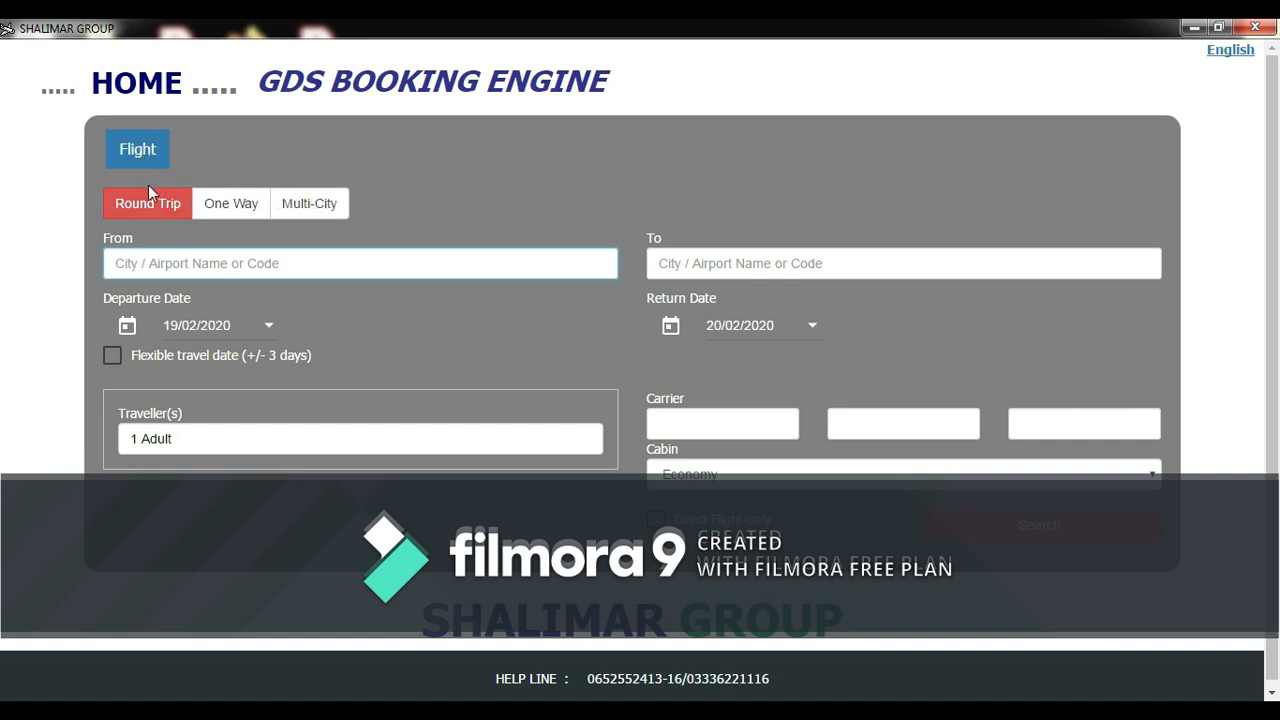
left_click(233, 204)
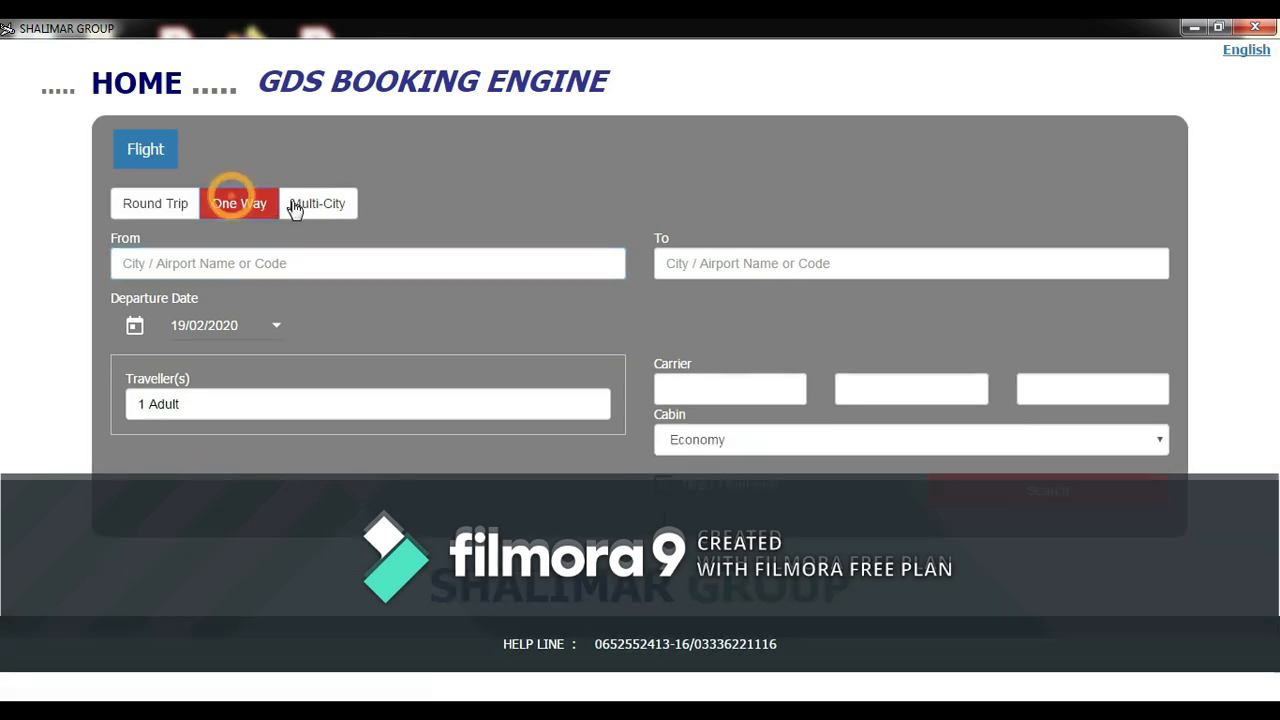
left_click(178, 207)
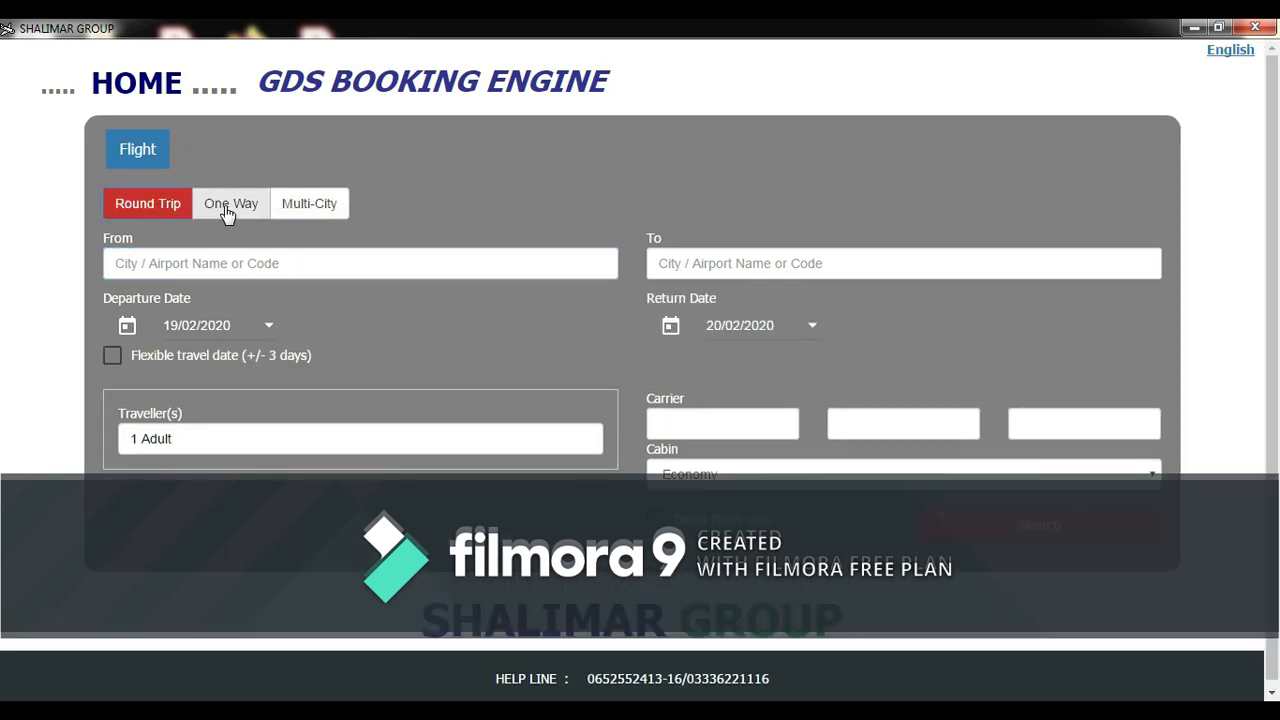
left_click(228, 205)
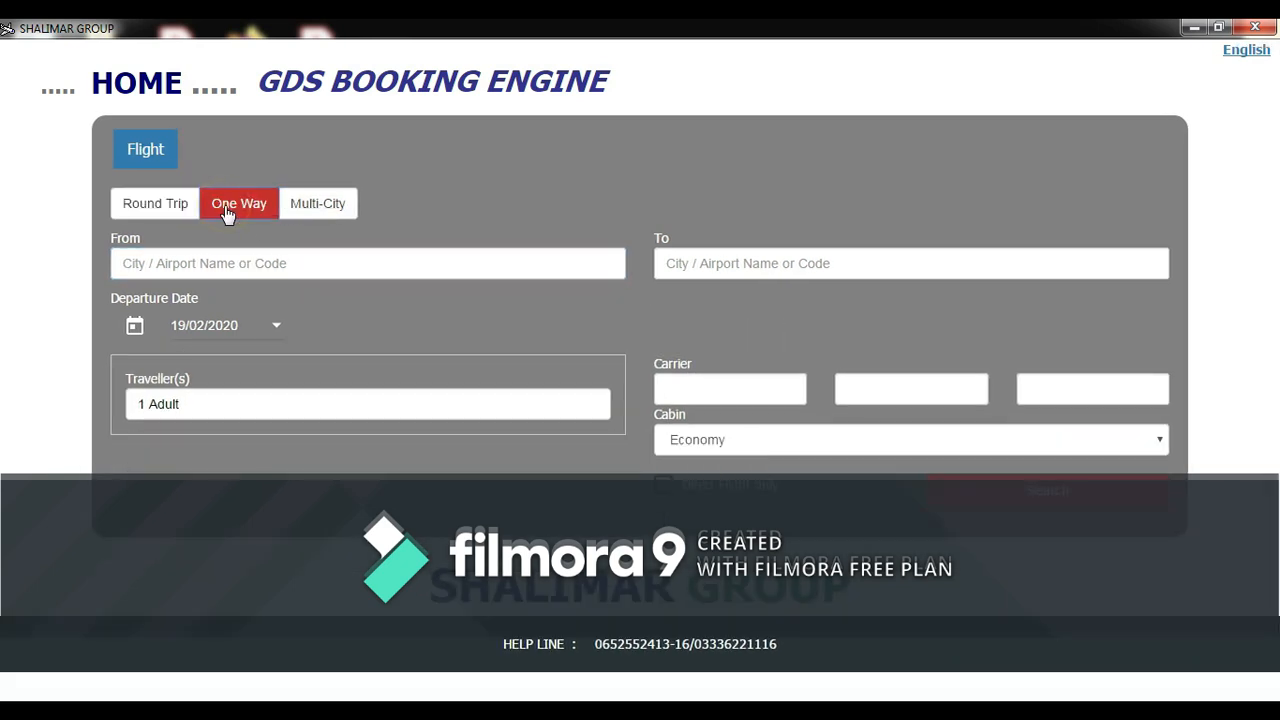
- Set the route from Karachi Jinnah International (khi) to Bahrain International (bah)
left_click(259, 261)
type("khi")
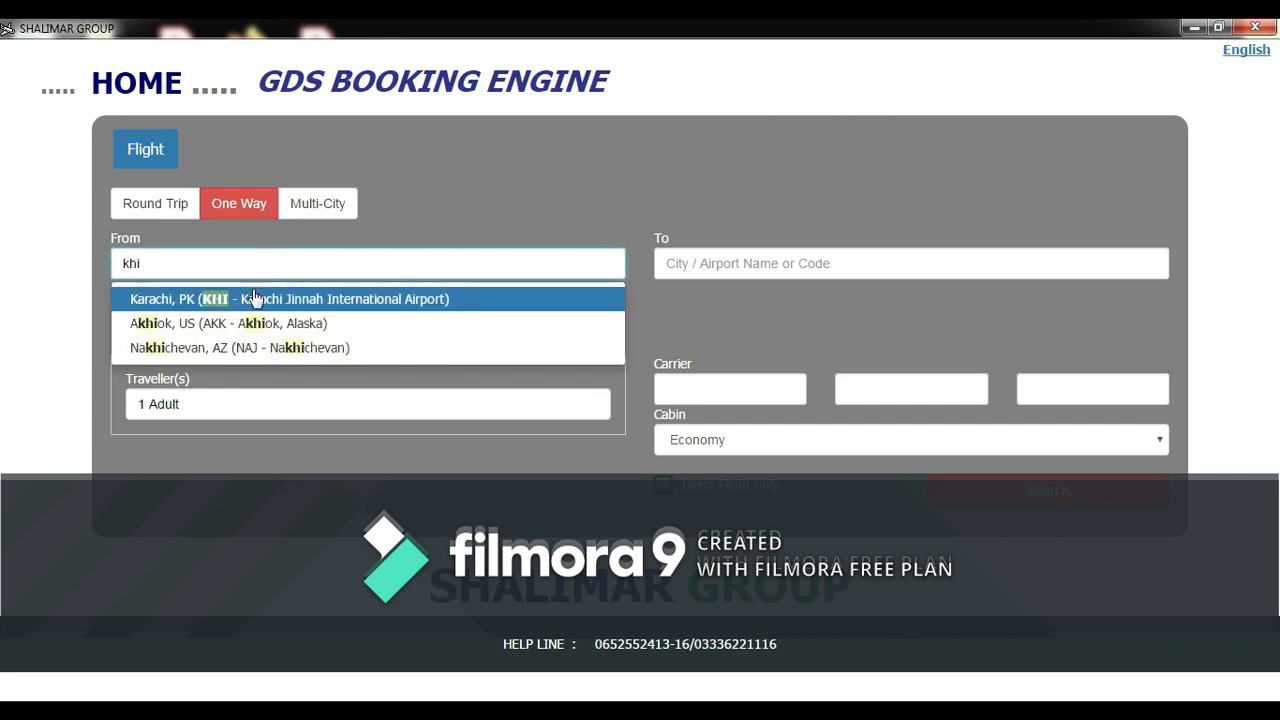
left_click(249, 296)
left_click(694, 263)
type("bah")
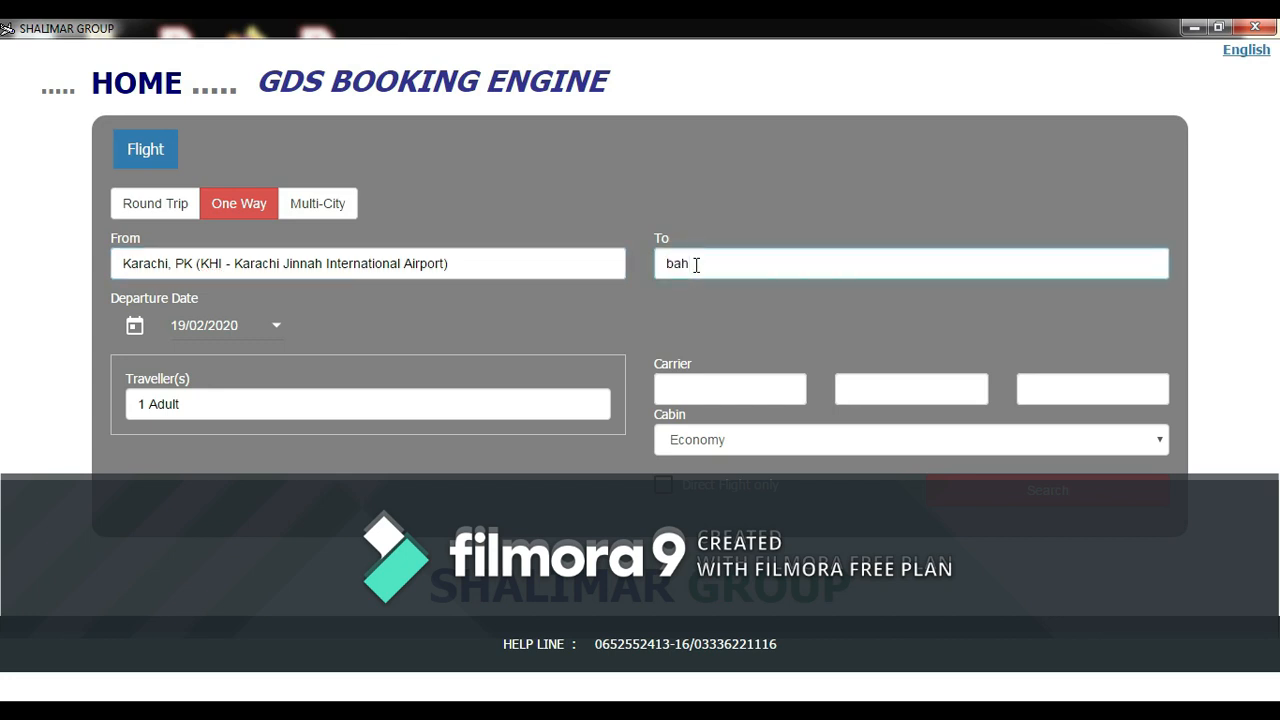
left_click(714, 295)
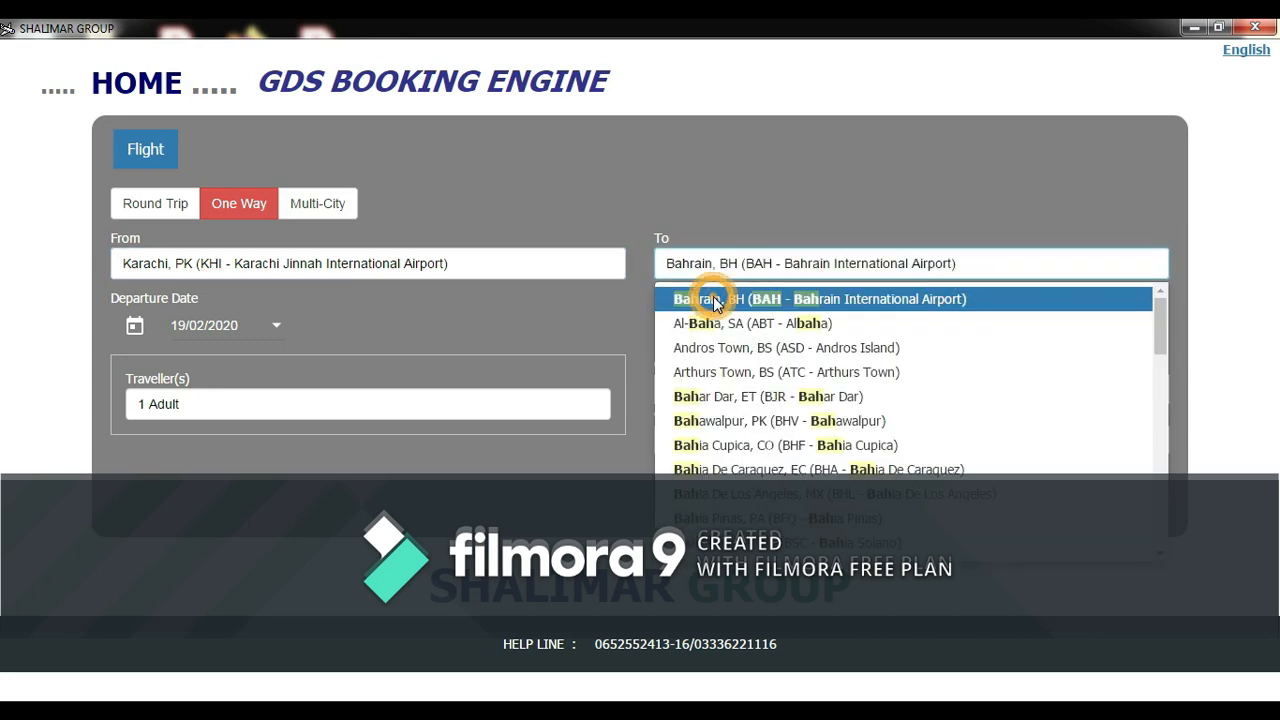
- Set the departure date to 25 Feb 2020, keeping the search one-way
left_click(277, 328)
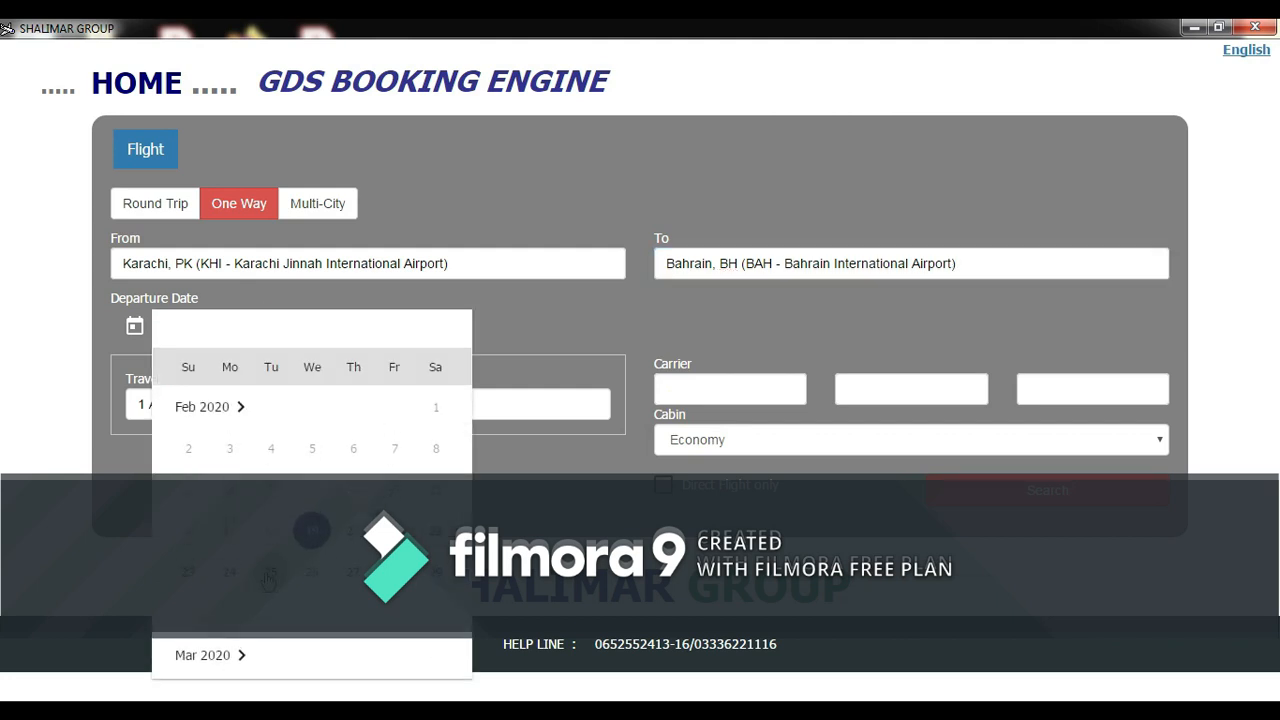
left_click(268, 576)
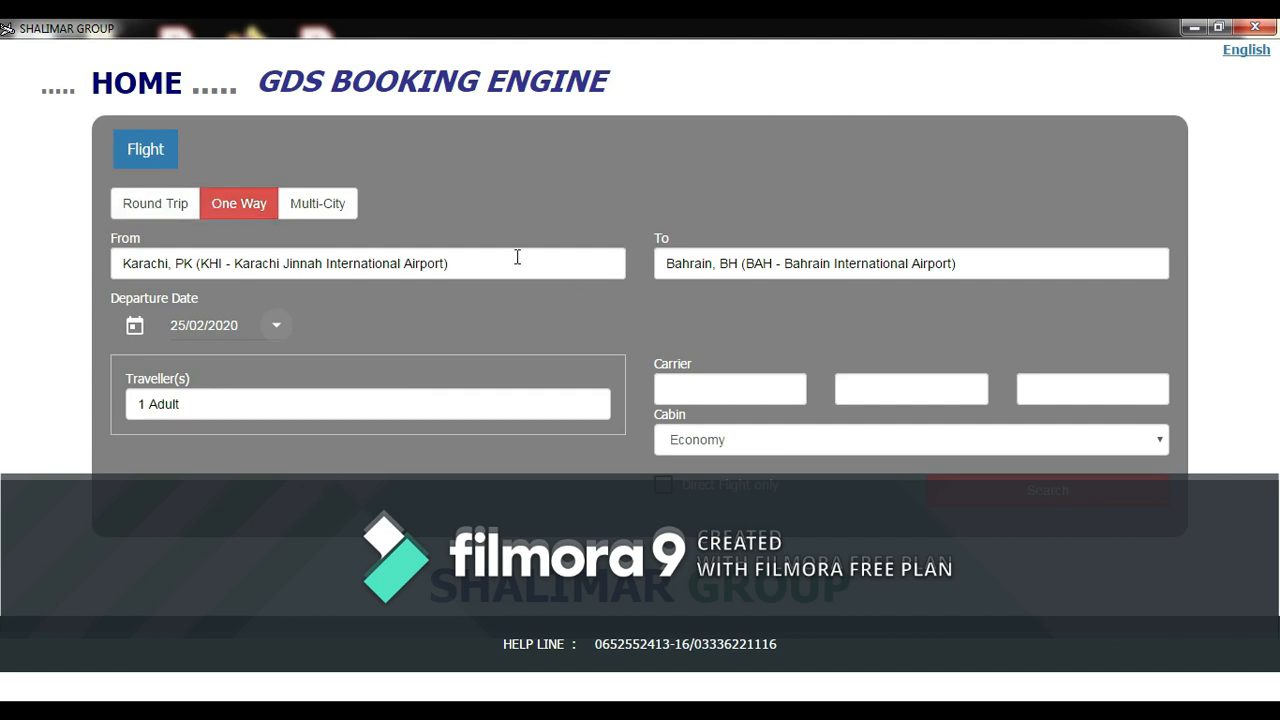
left_click(170, 203)
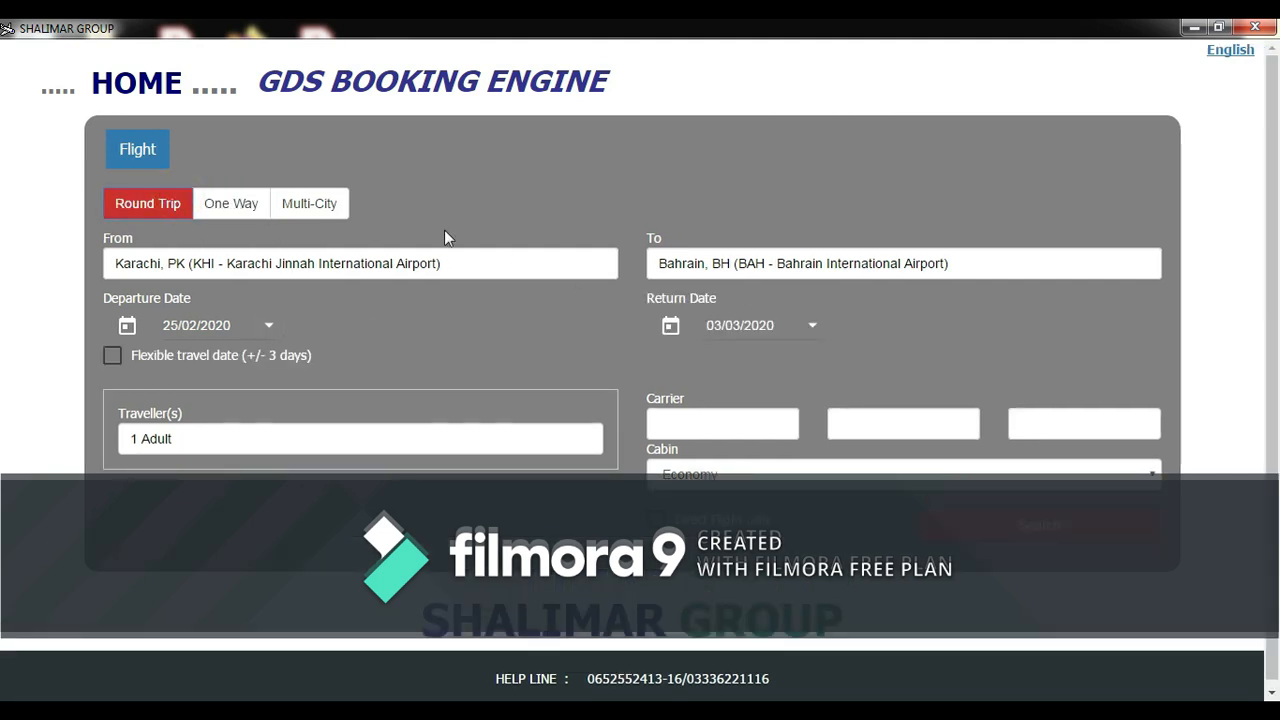
left_click(246, 204)
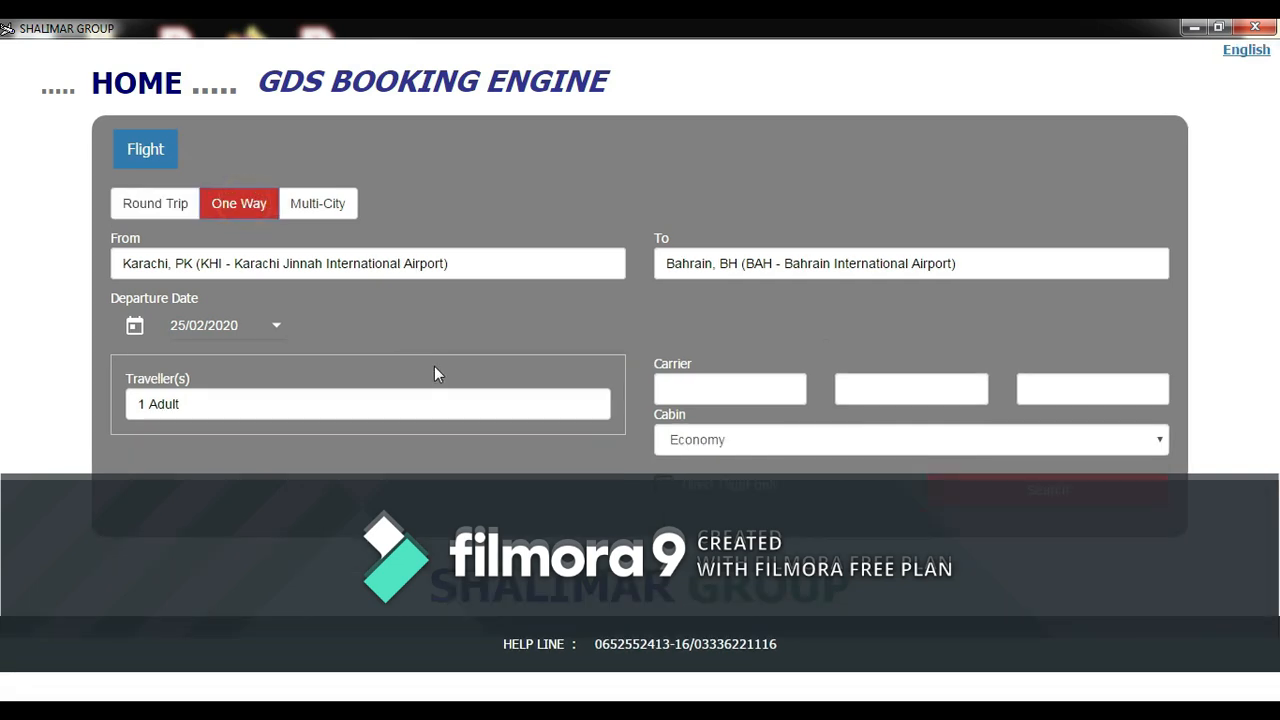
left_click(489, 409)
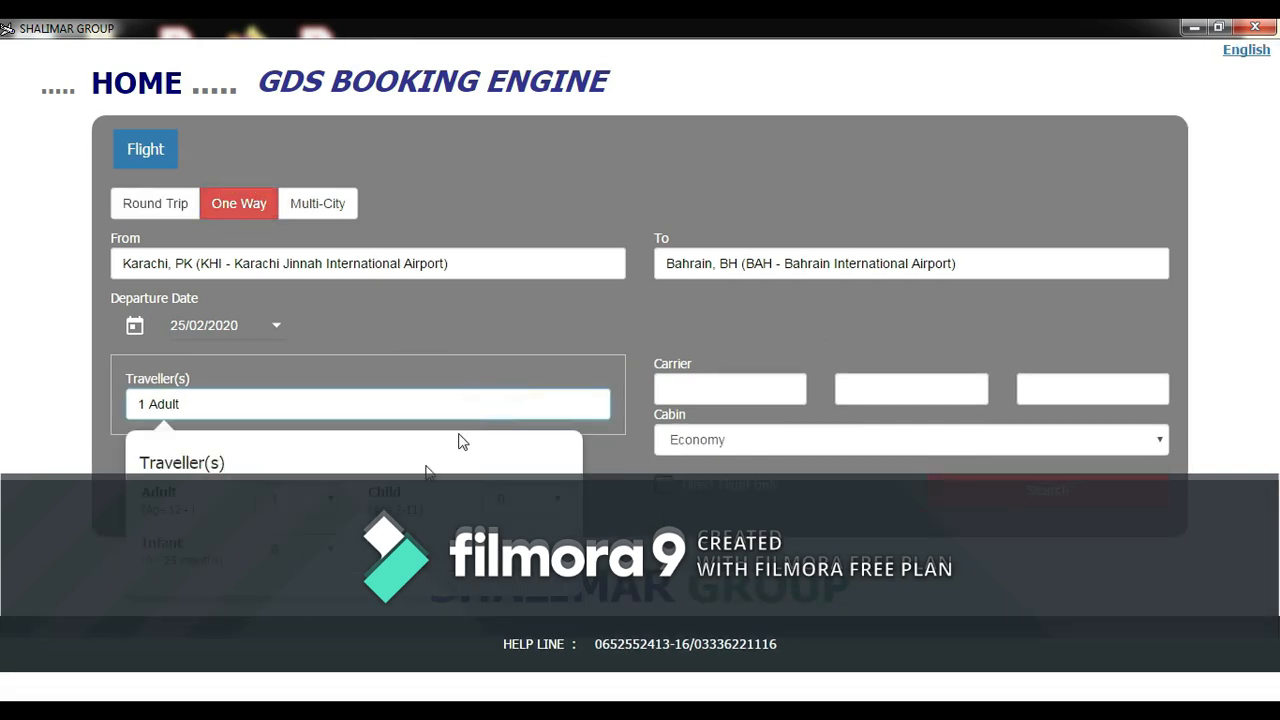
left_click(297, 412)
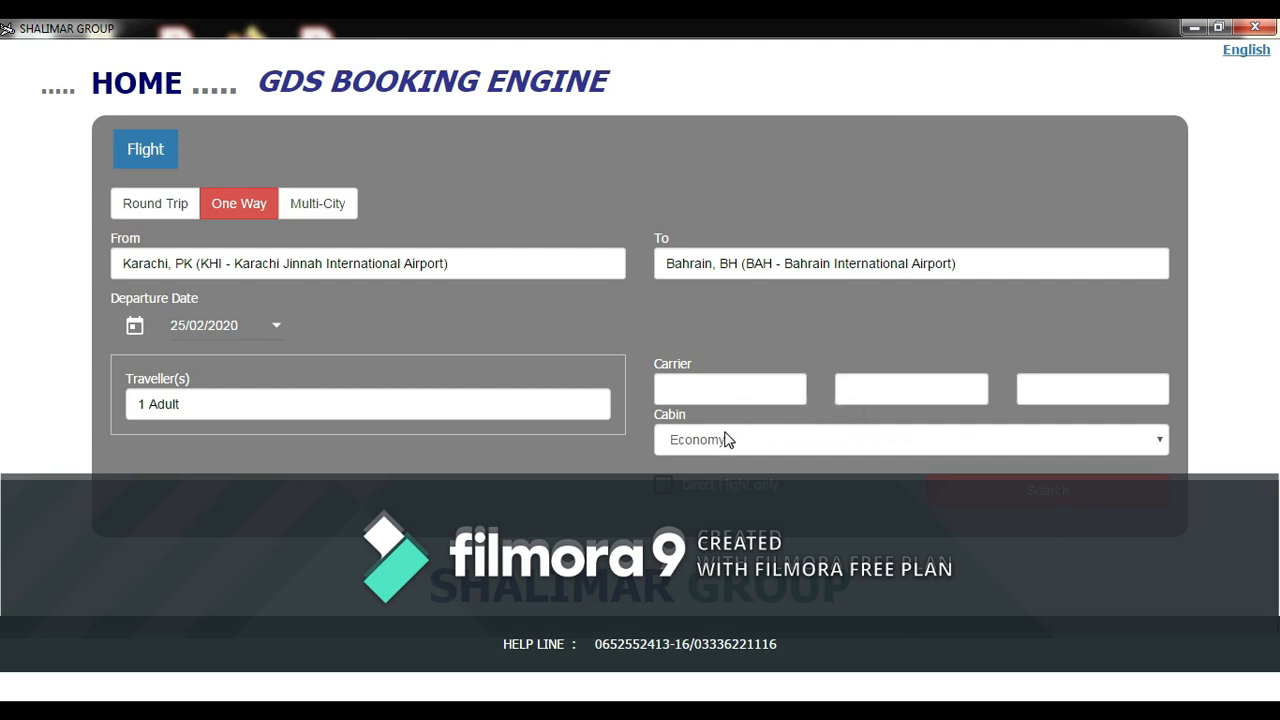
left_click(712, 389)
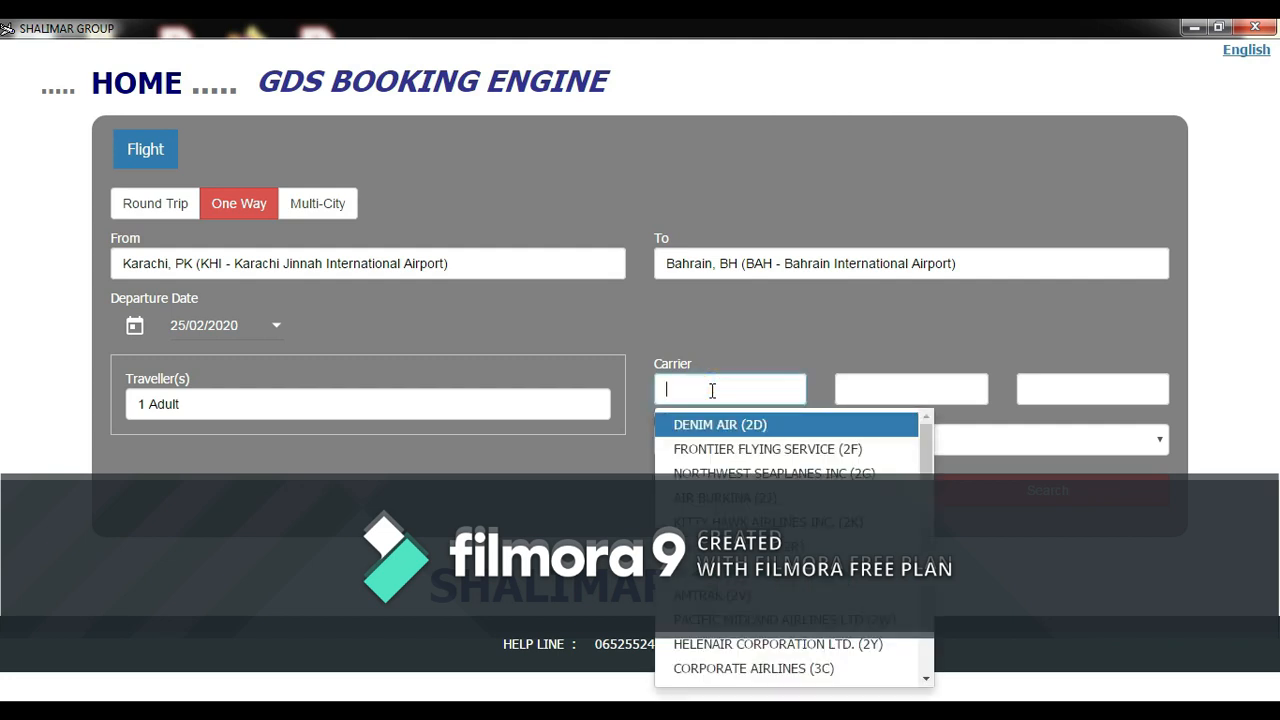
type("gf")
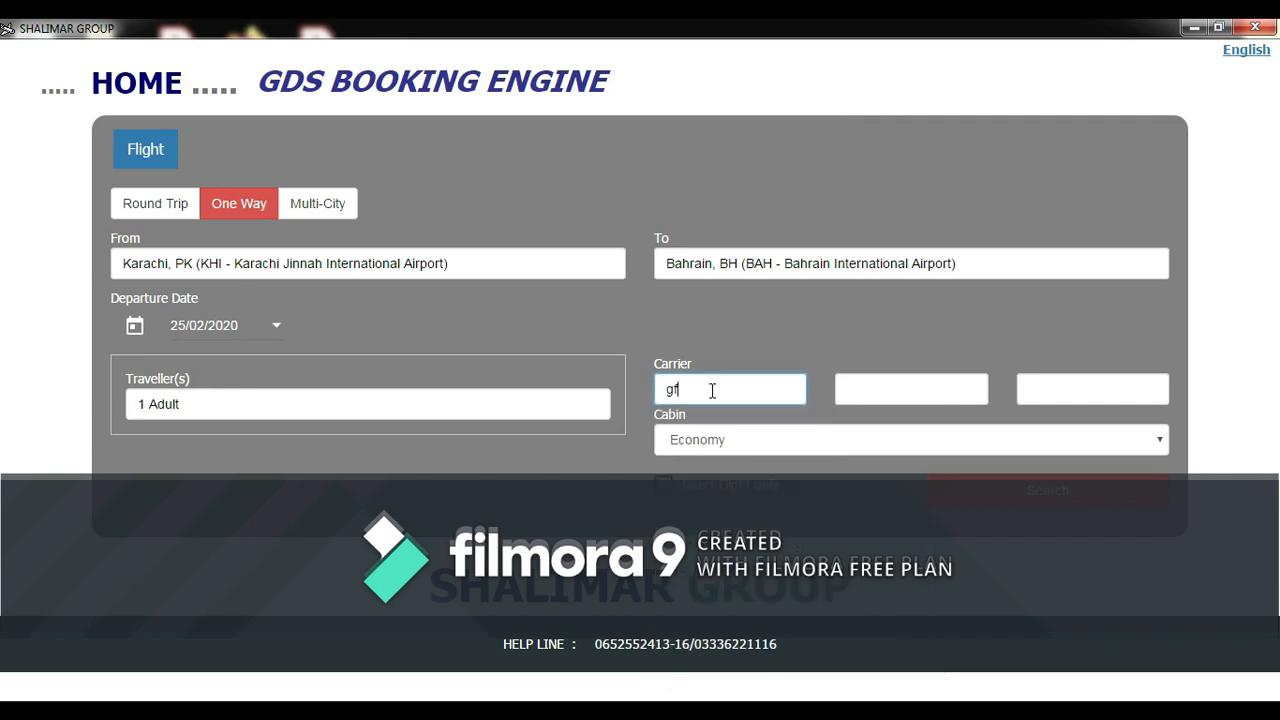
left_click(720, 425)
key("BackSpace")
key("BackSpace")
left_click(668, 380)
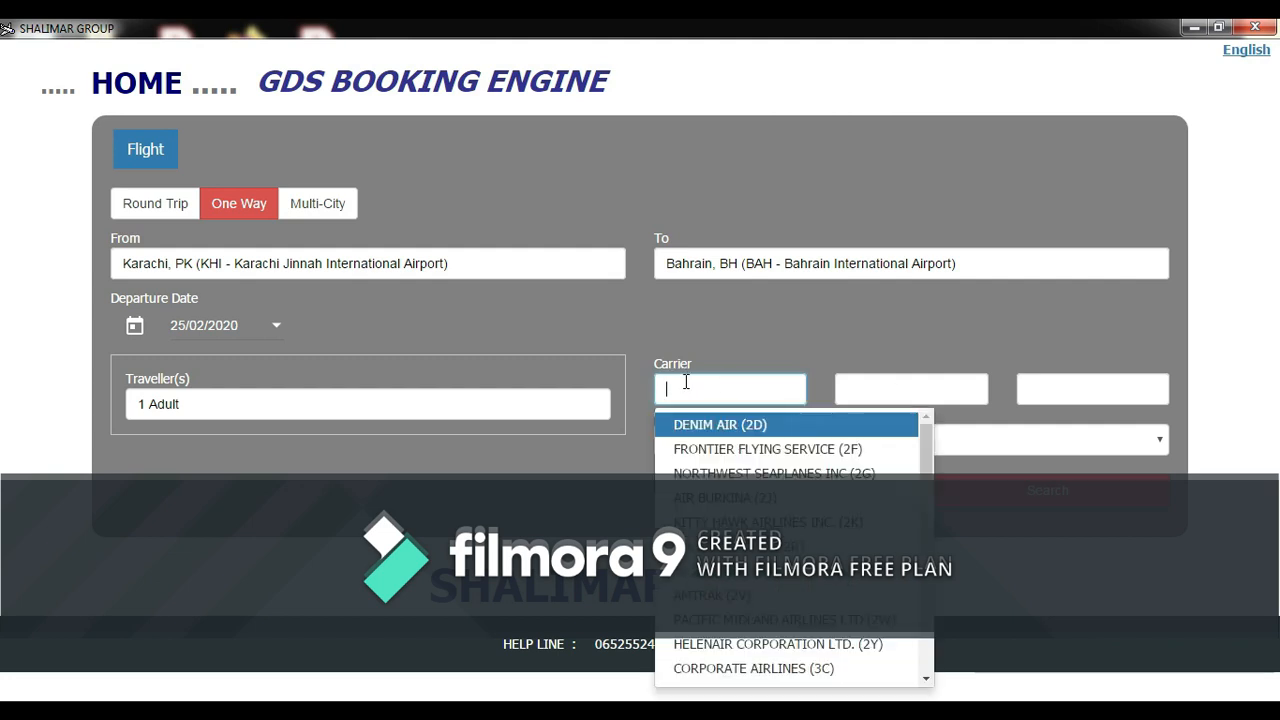
left_click(743, 311)
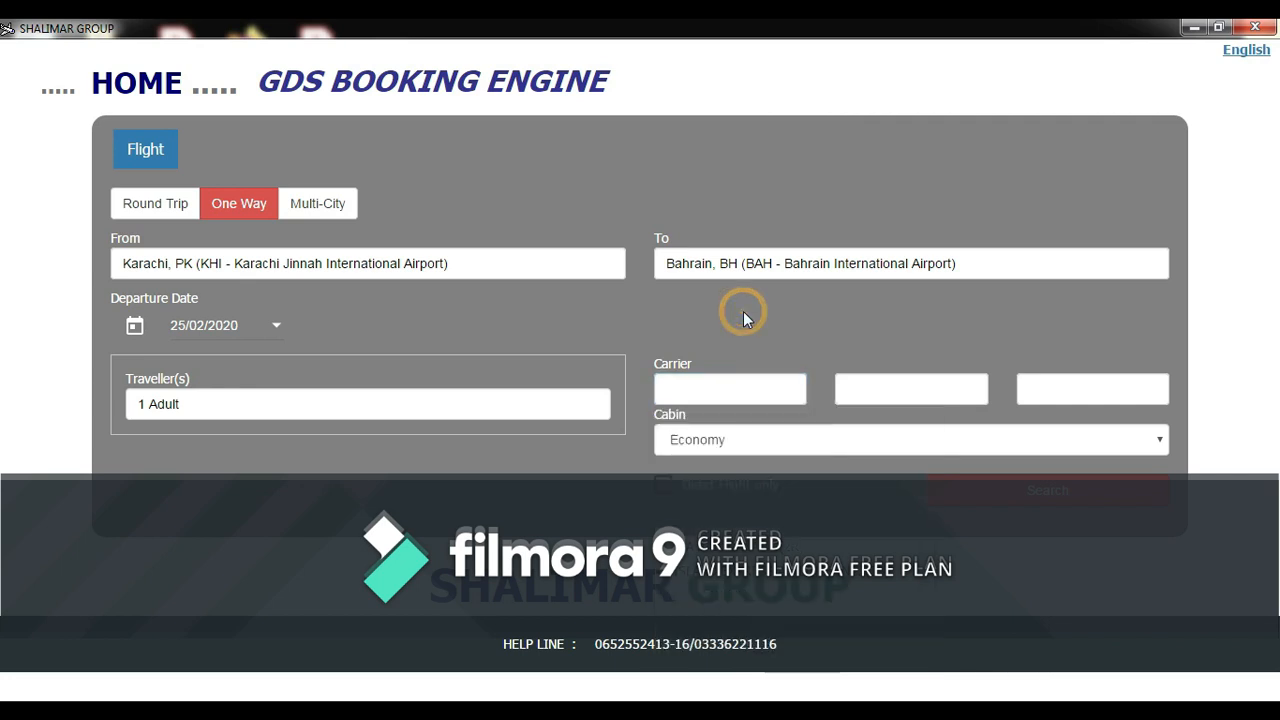
left_click(719, 447)
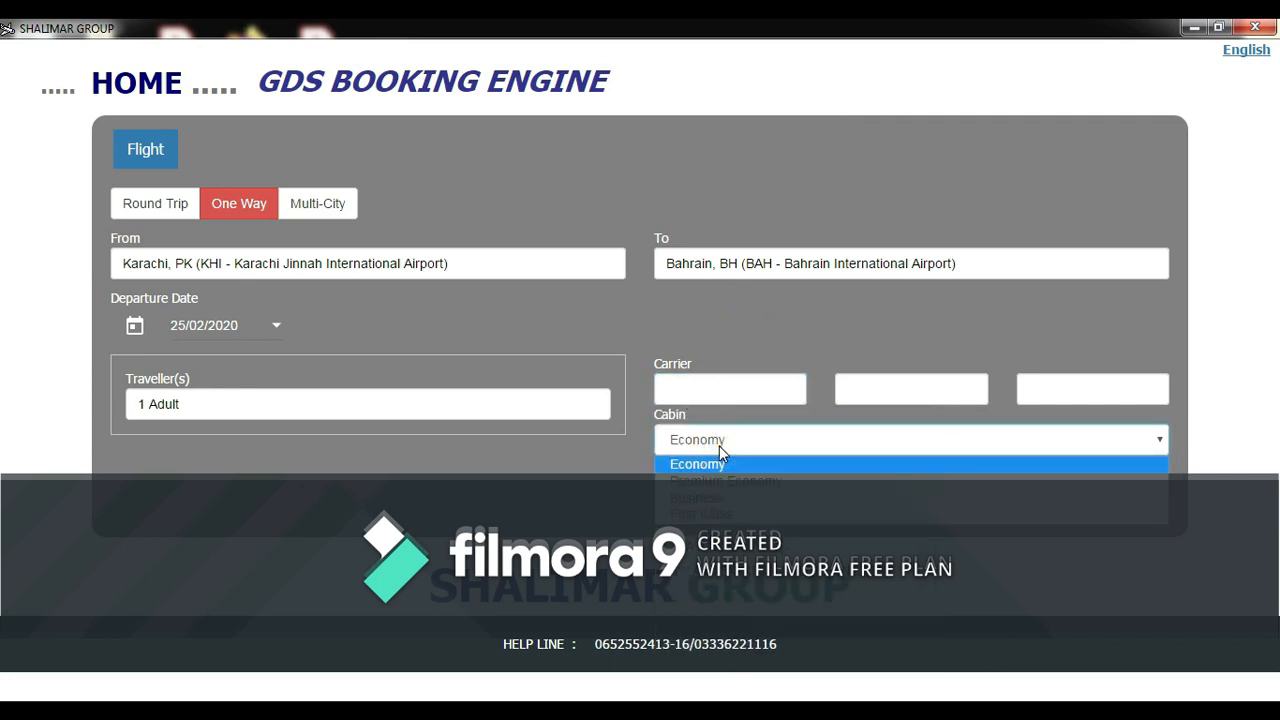
left_click(717, 462)
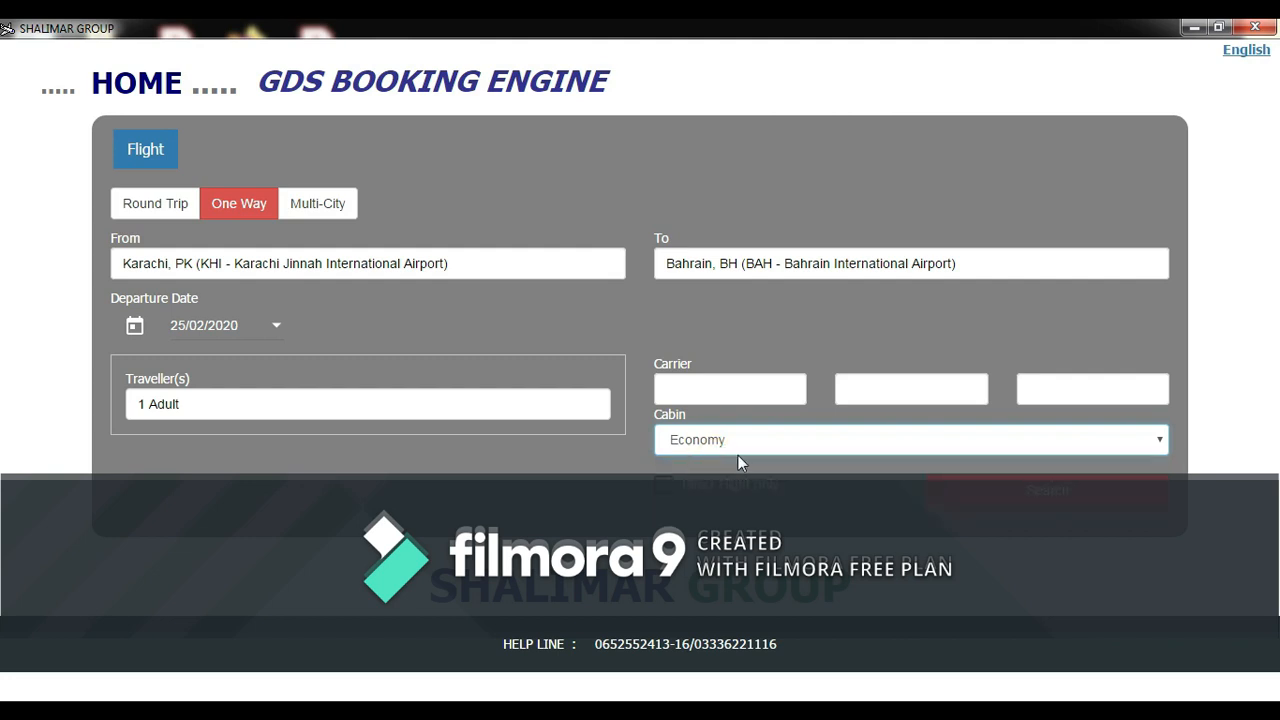
left_click(662, 488)
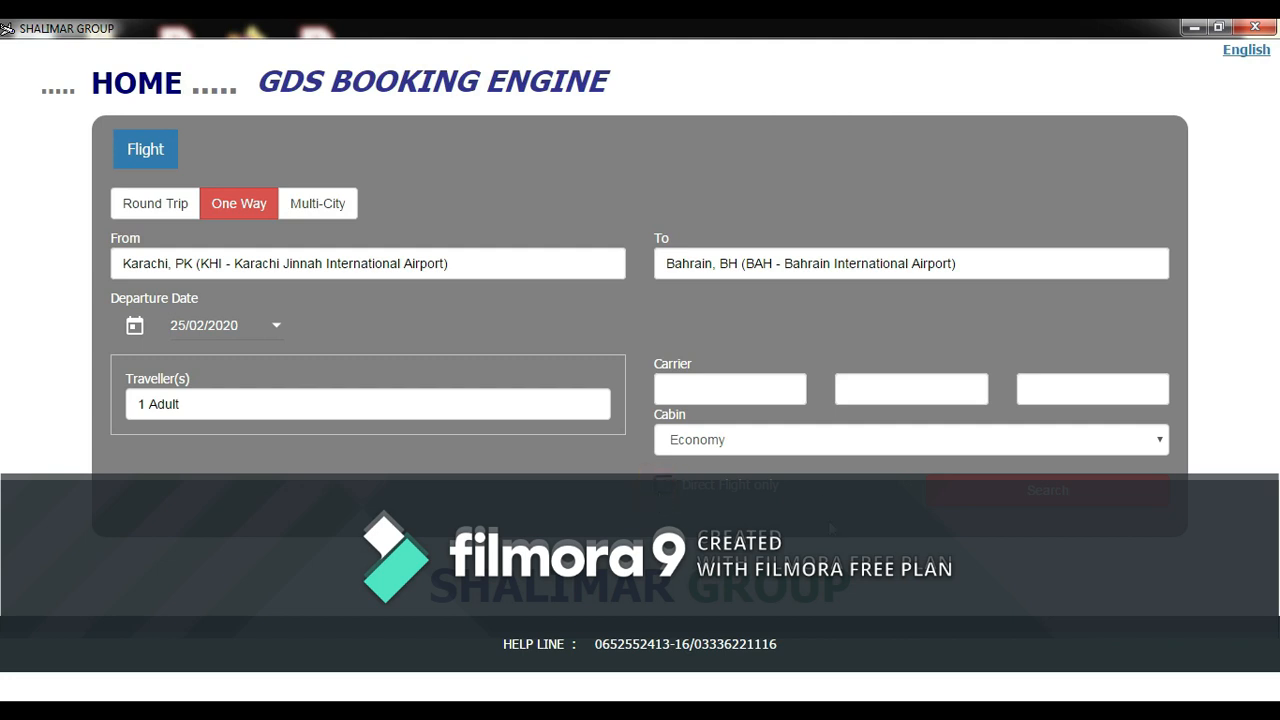
- Run the flight search and scroll through the results
left_click(993, 503)
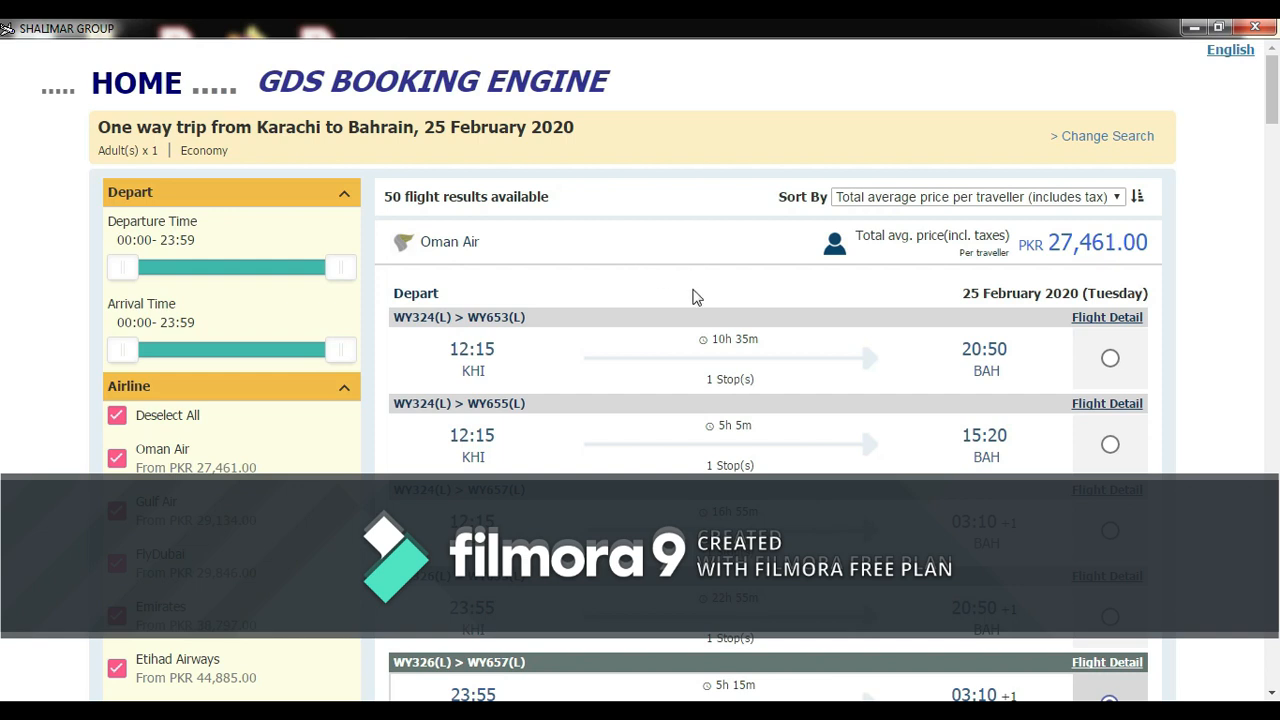
left_click_drag(1272, 78, 1278, 104)
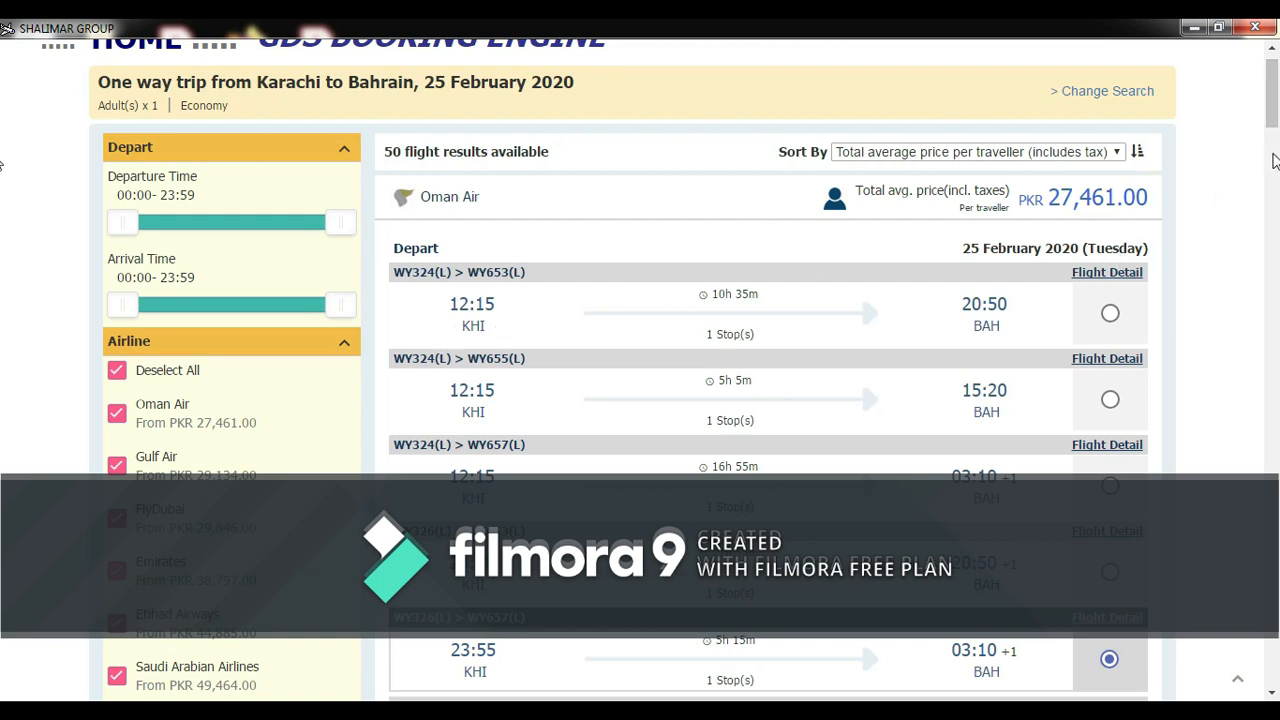
scroll(1273, 155, "down", 3)
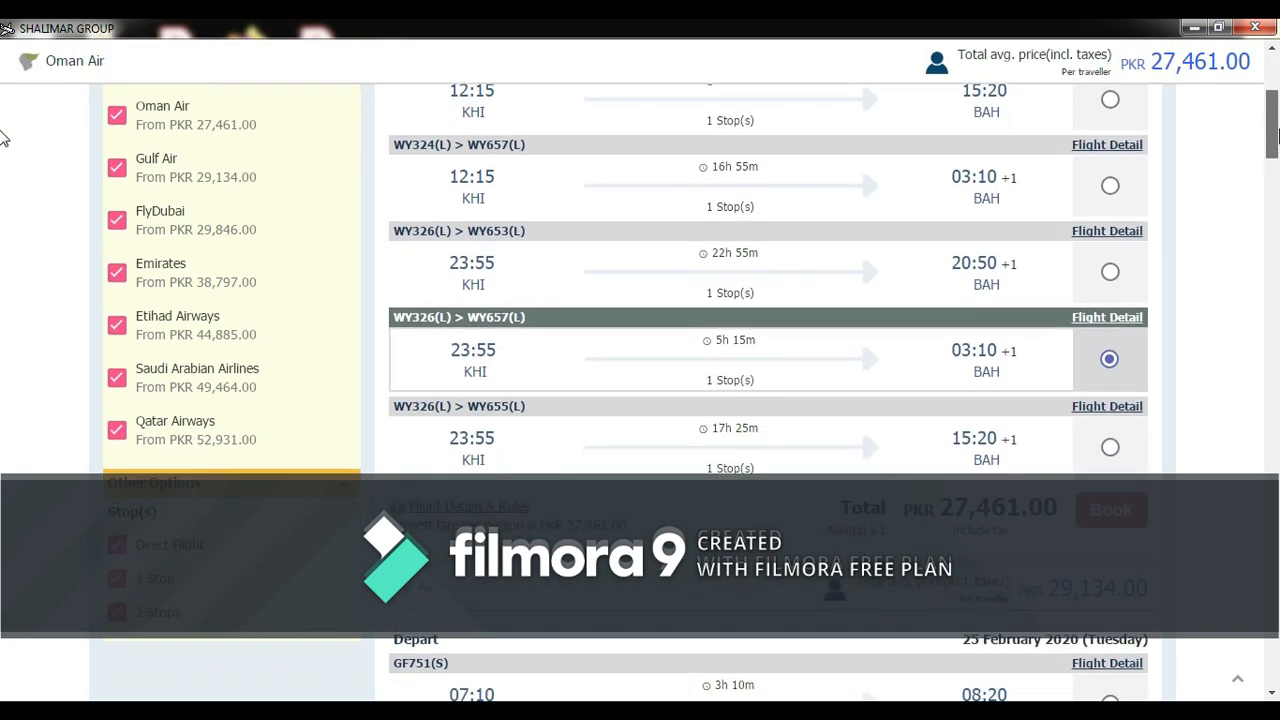
scroll(3, 138, "down", 1)
mouse_move(1278, 163)
left_mouse_down()
mouse_move(1272, 97)
mouse_move(1273, 180)
left_mouse_up()
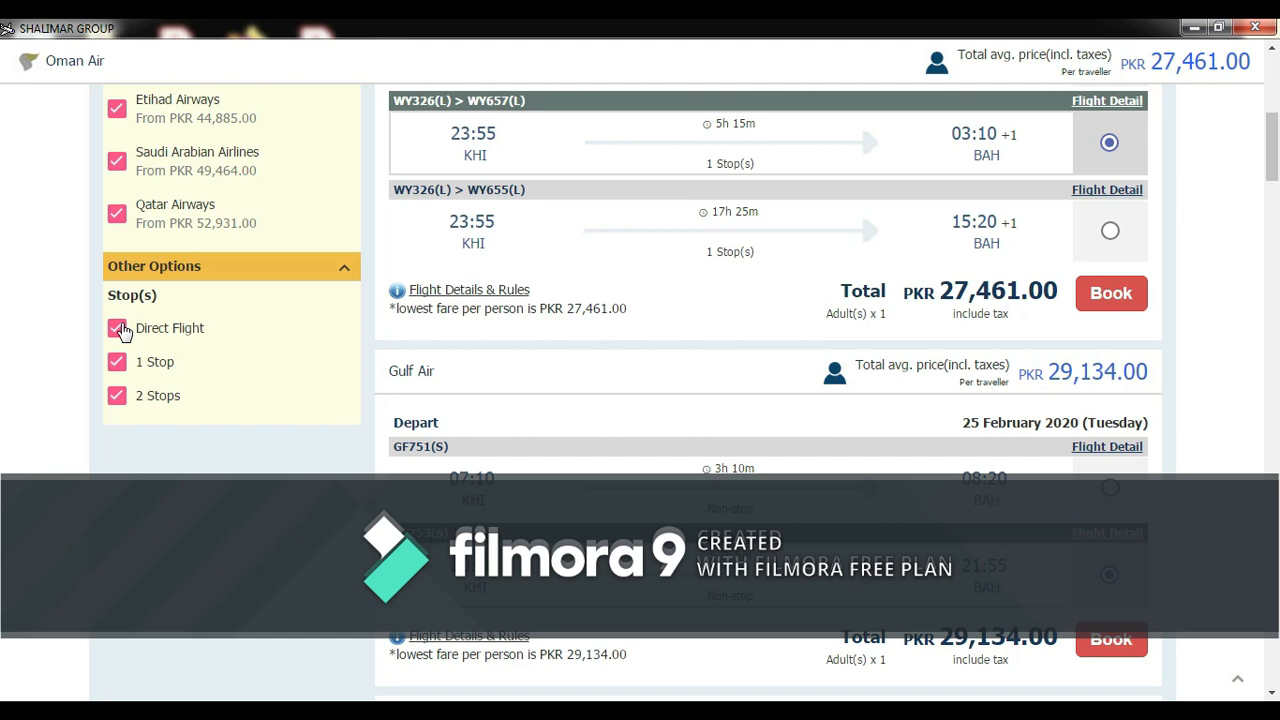
- Adjust the stop filters so one-stop flights are excluded and two-stop flights remain
left_click(118, 396)
left_click(117, 363)
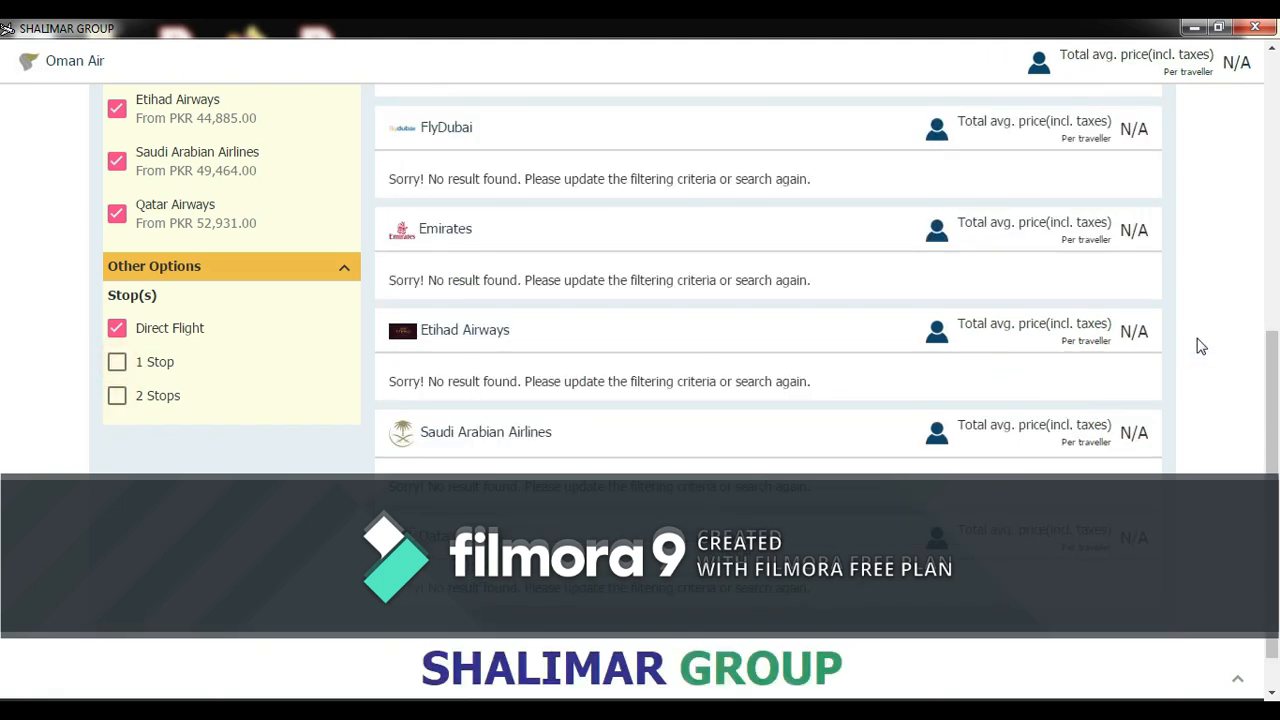
mouse_move(1270, 345)
left_mouse_down()
mouse_move(1260, 214)
mouse_move(1262, 327)
left_mouse_up()
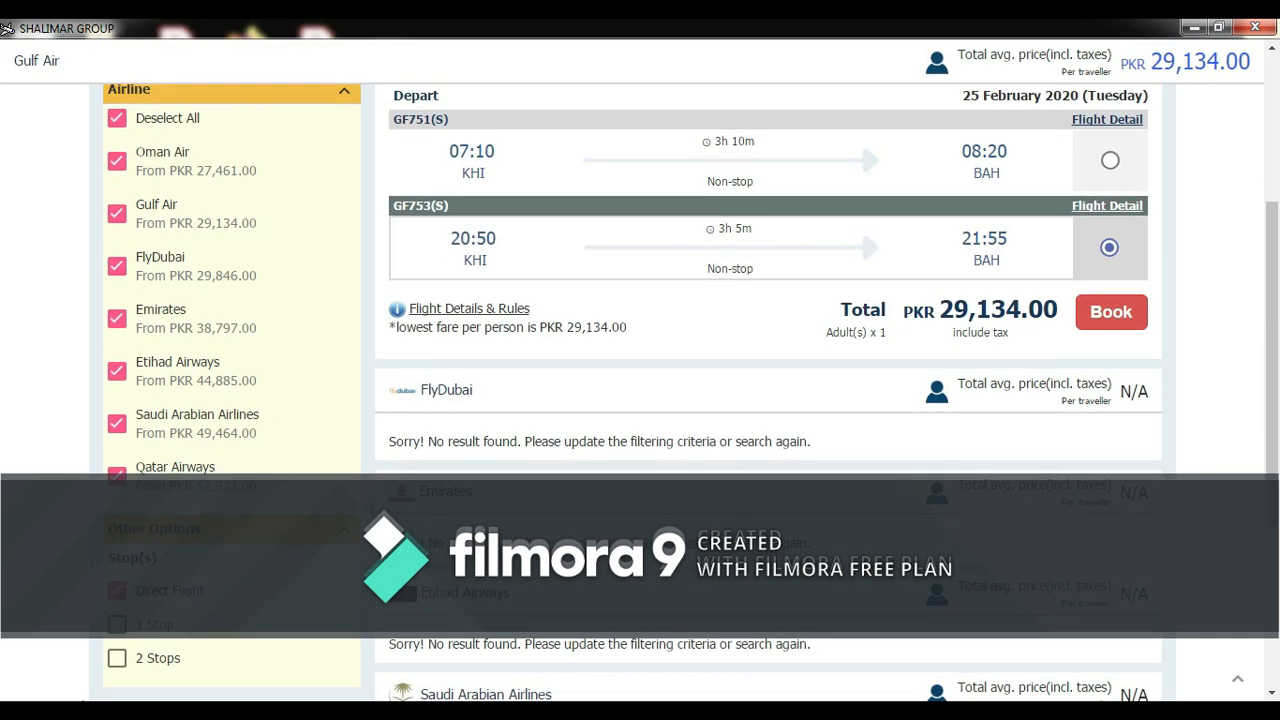
left_click(118, 660)
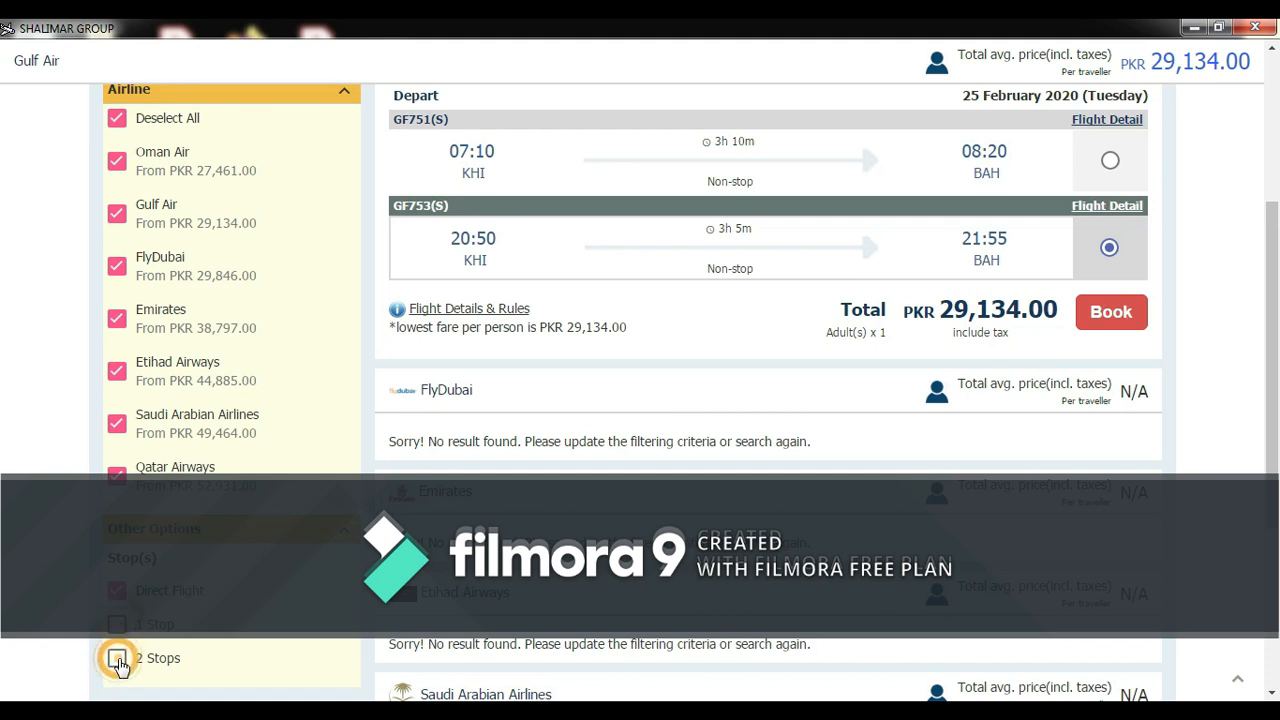
left_click_drag(1273, 134, 1275, 170)
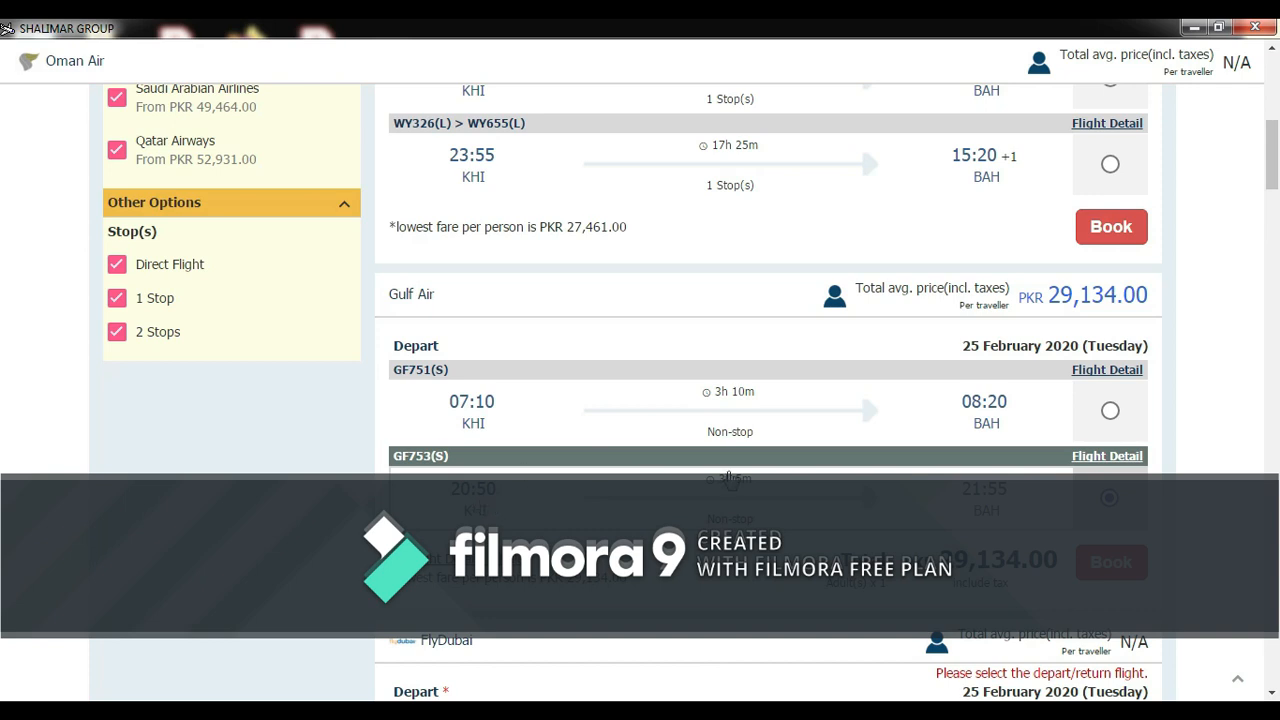
- Select Gulf Air GF751 at 07:10 for PKR 29,134.00 and book it
left_click(1112, 412)
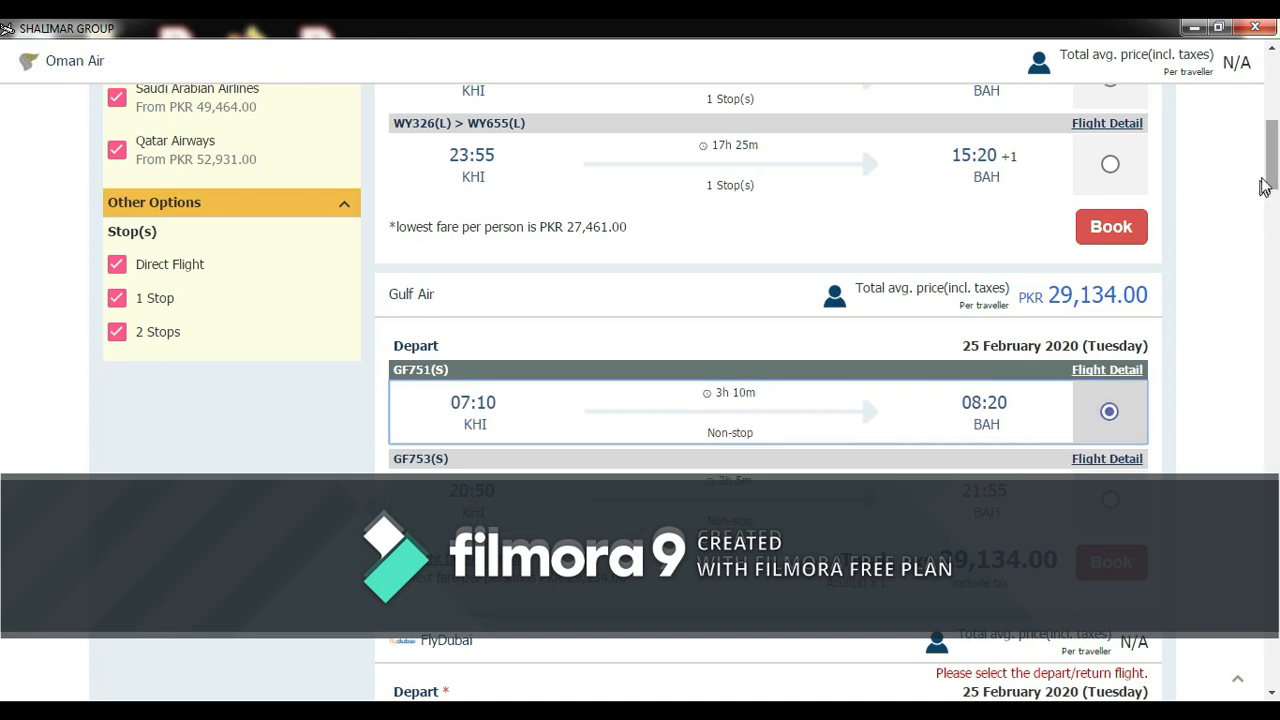
scroll(1266, 166, "down", 2)
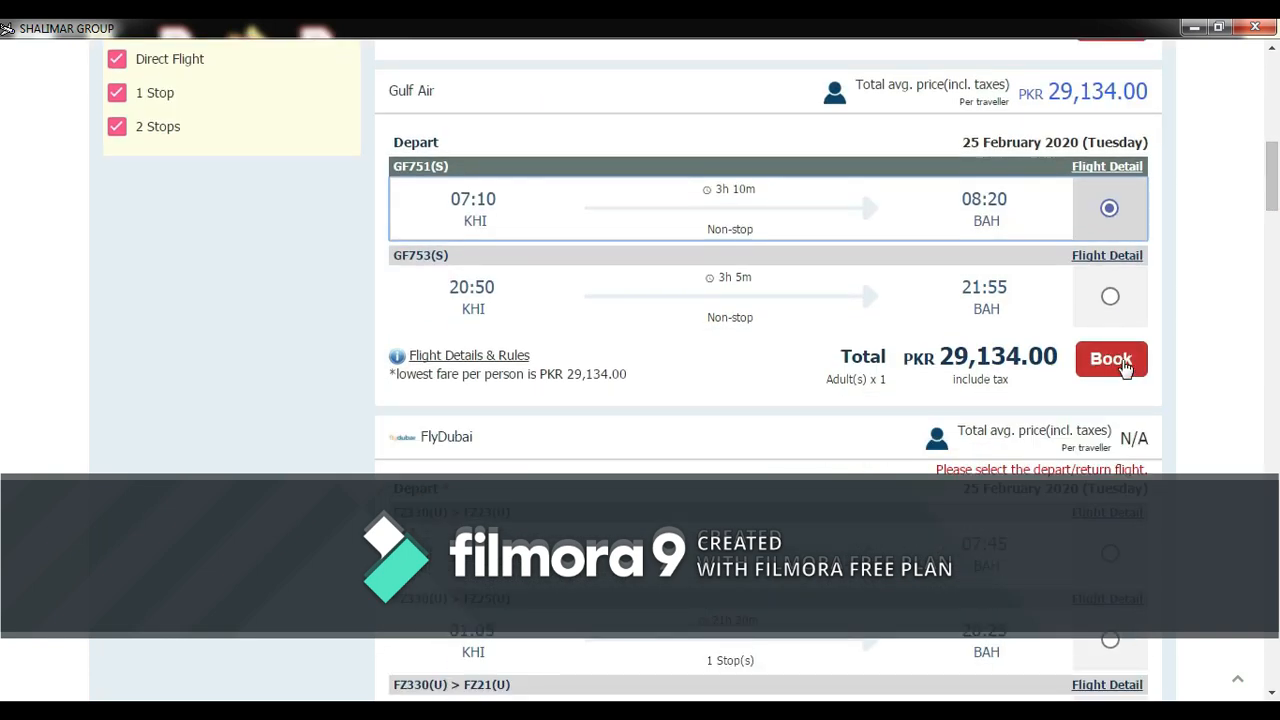
left_click(1123, 364)
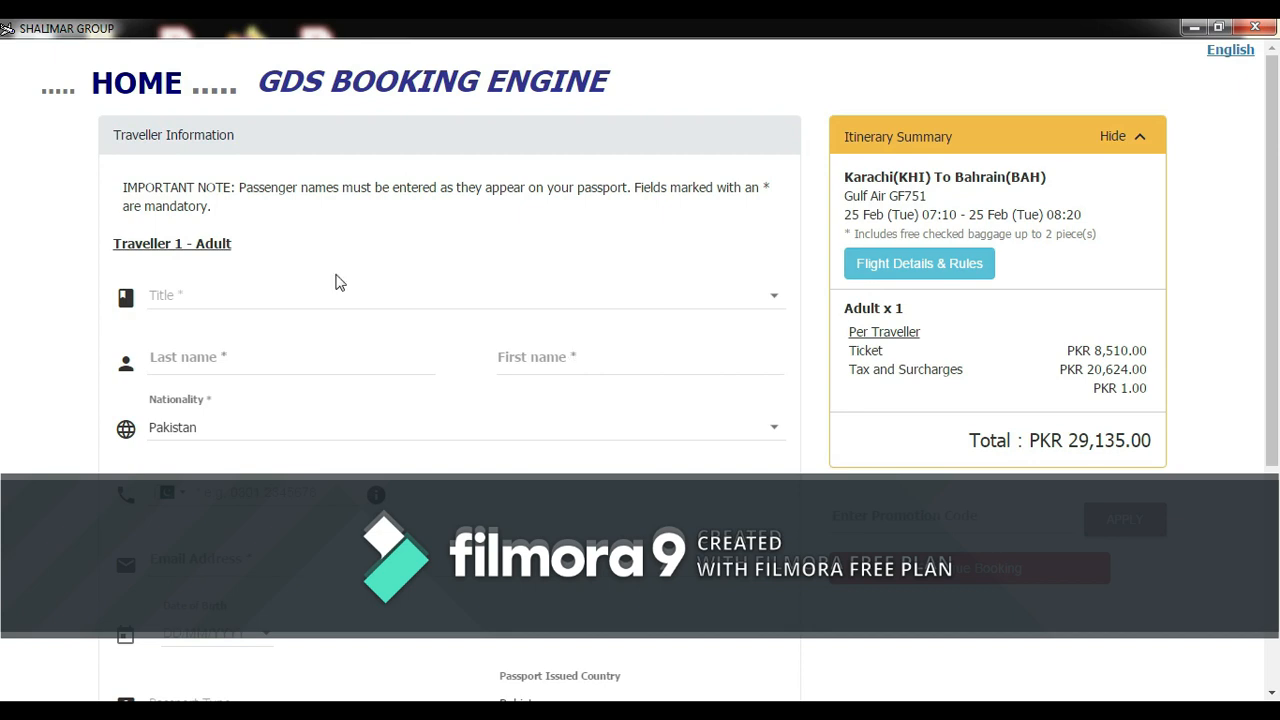
- Choose Mr as the title for Traveller 1 - Adult on the traveller form
left_click(198, 294)
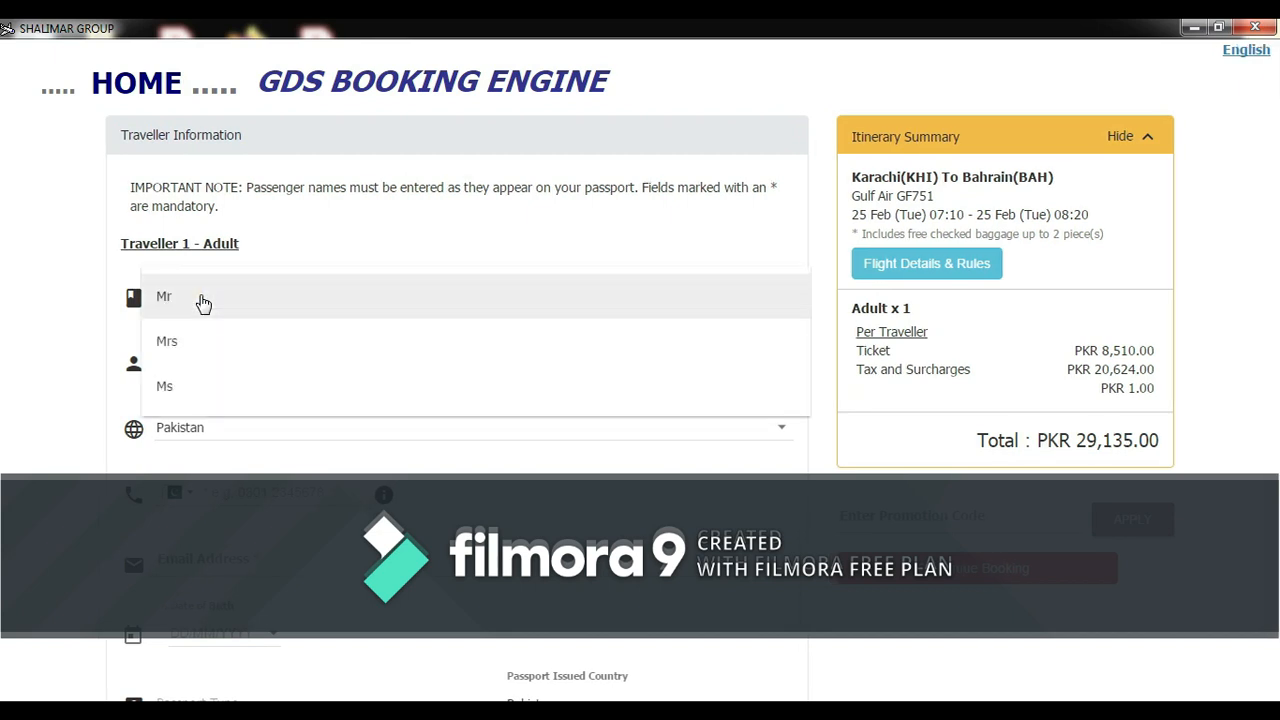
left_click(201, 300)
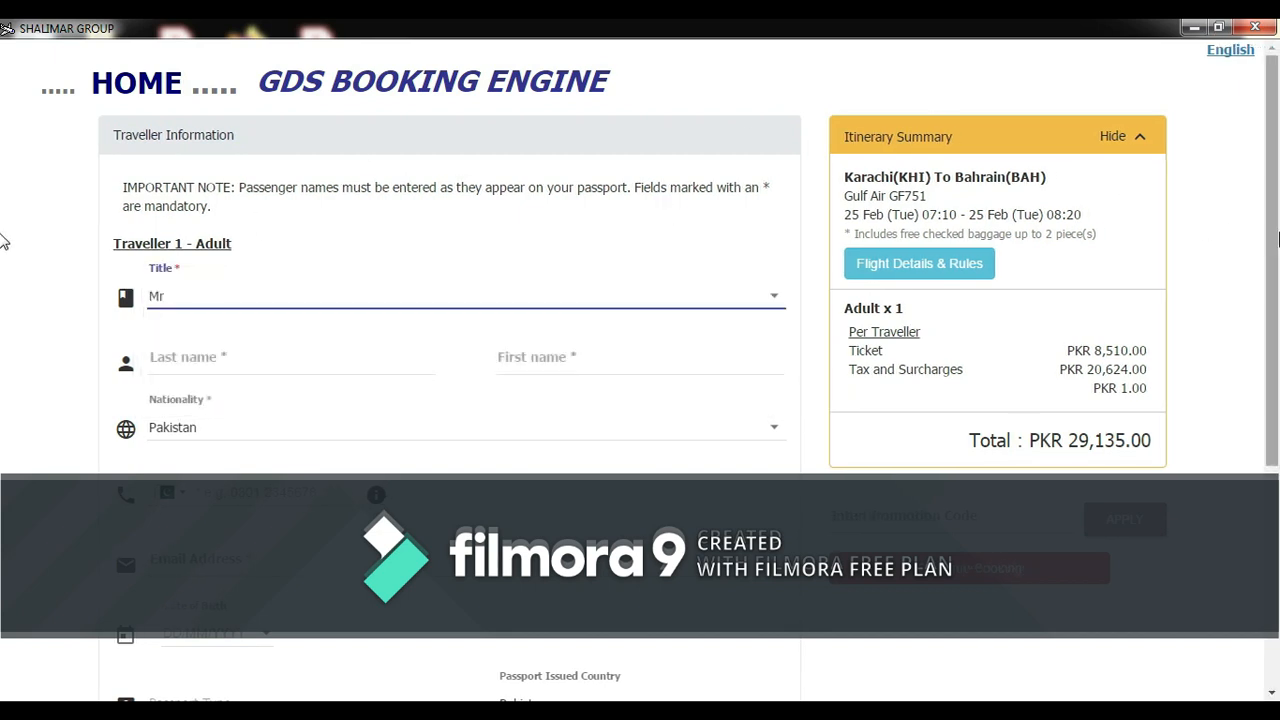
scroll(3, 337, "down", 3)
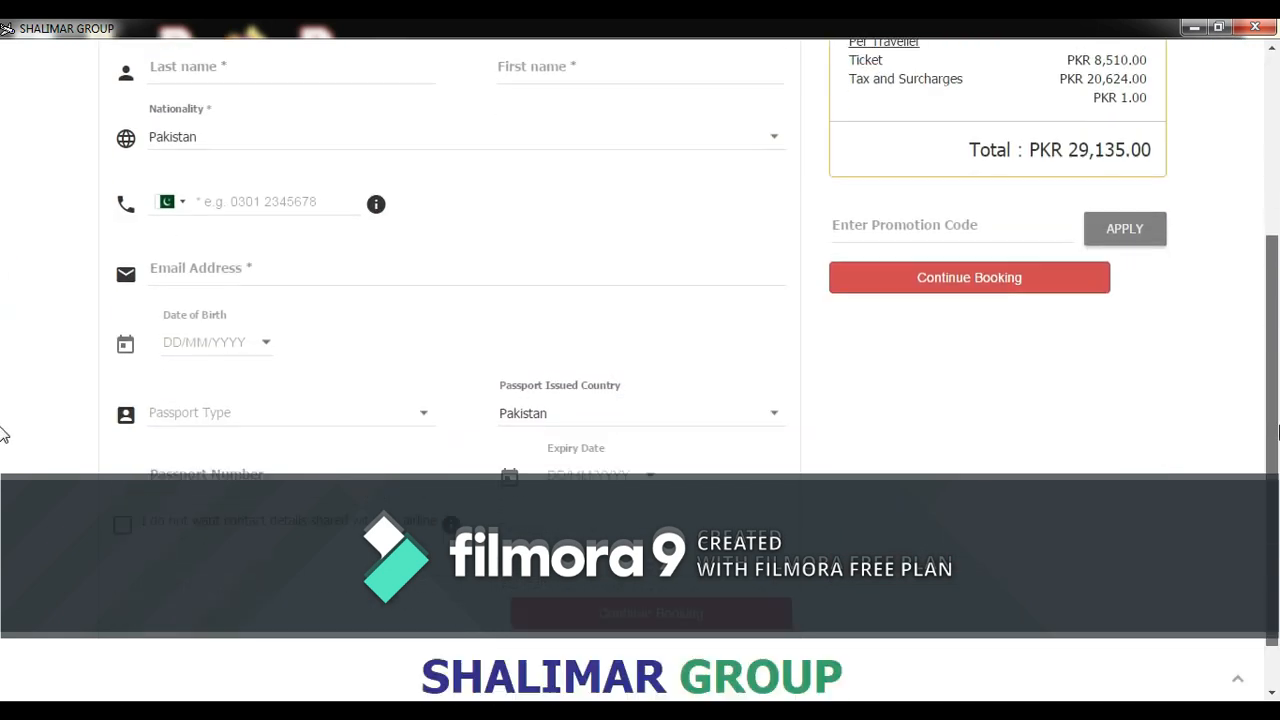
scroll(3, 330, "up", 3)
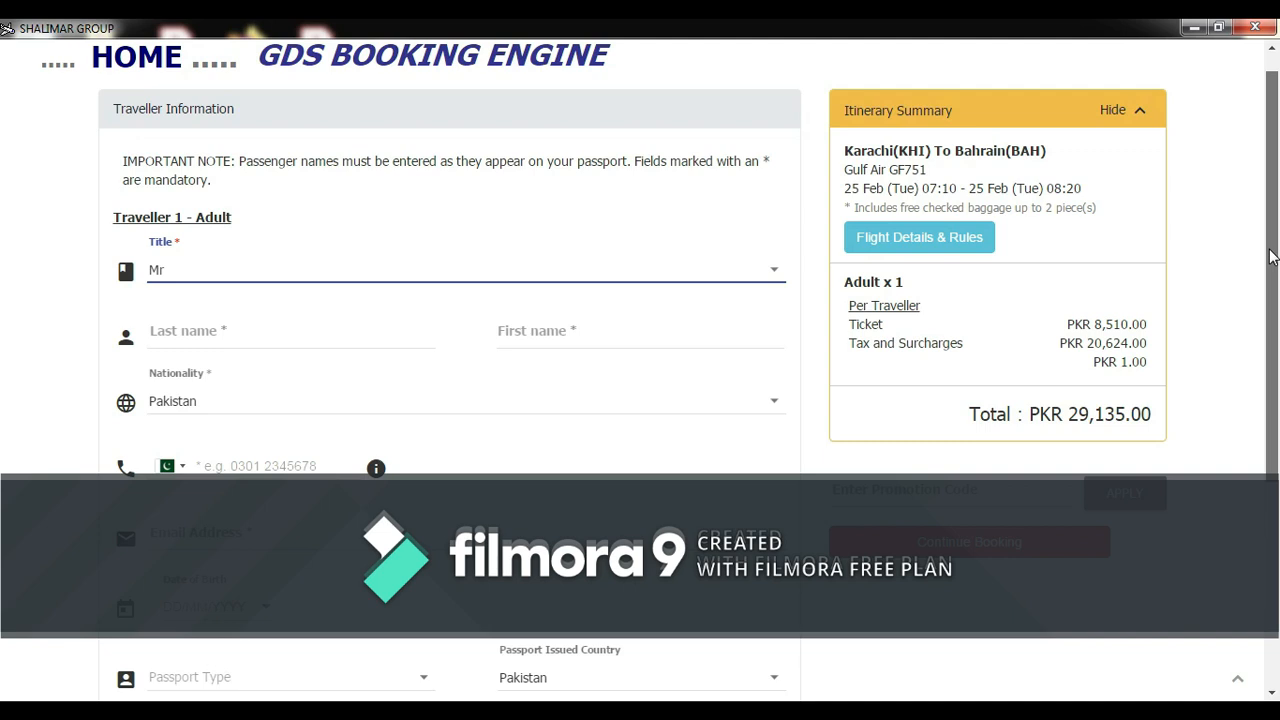
left_click_drag(1270, 257, 1270, 241)
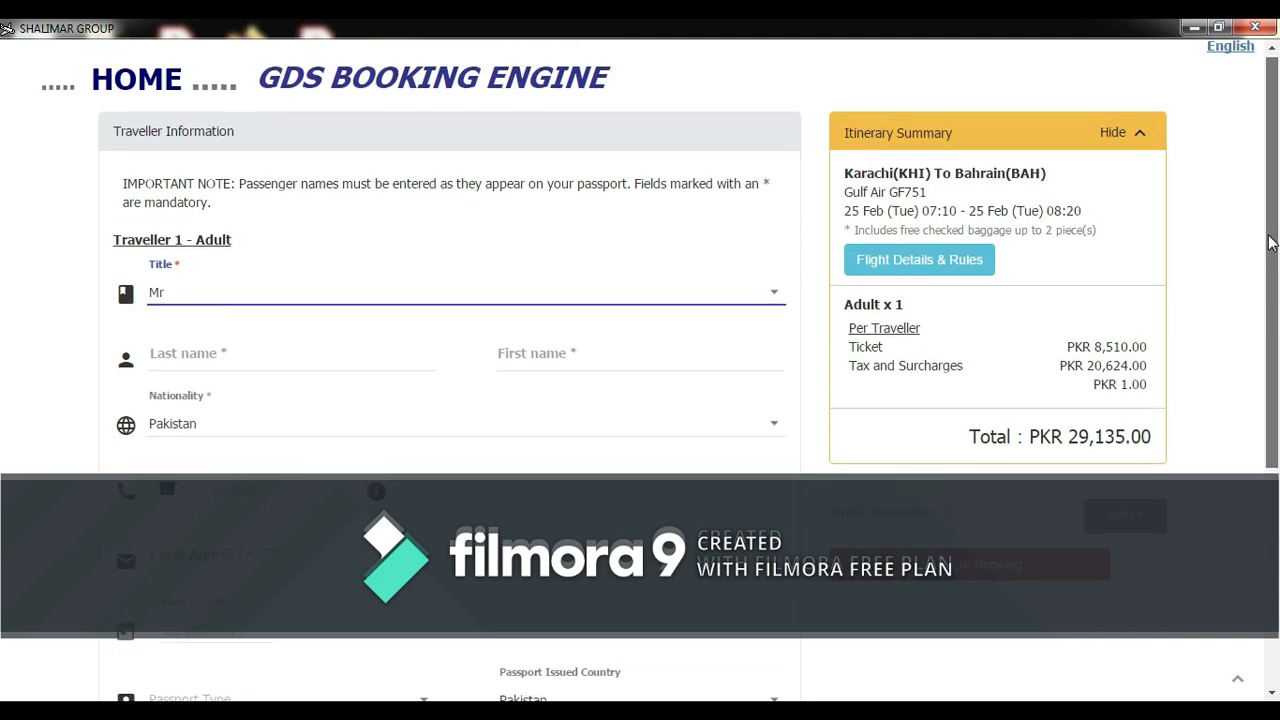
mouse_move(1271, 243)
left_mouse_down()
mouse_move(1275, 370)
mouse_move(1275, 252)
left_mouse_up()
left_click(361, 329)
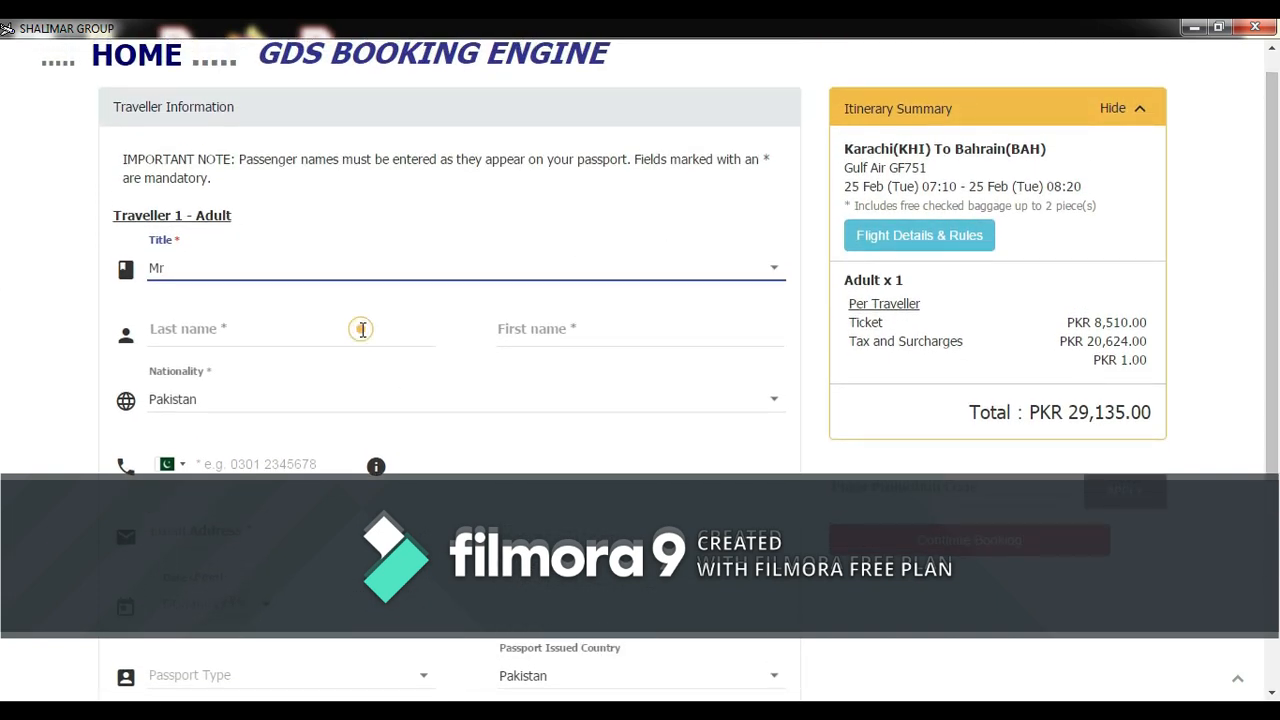
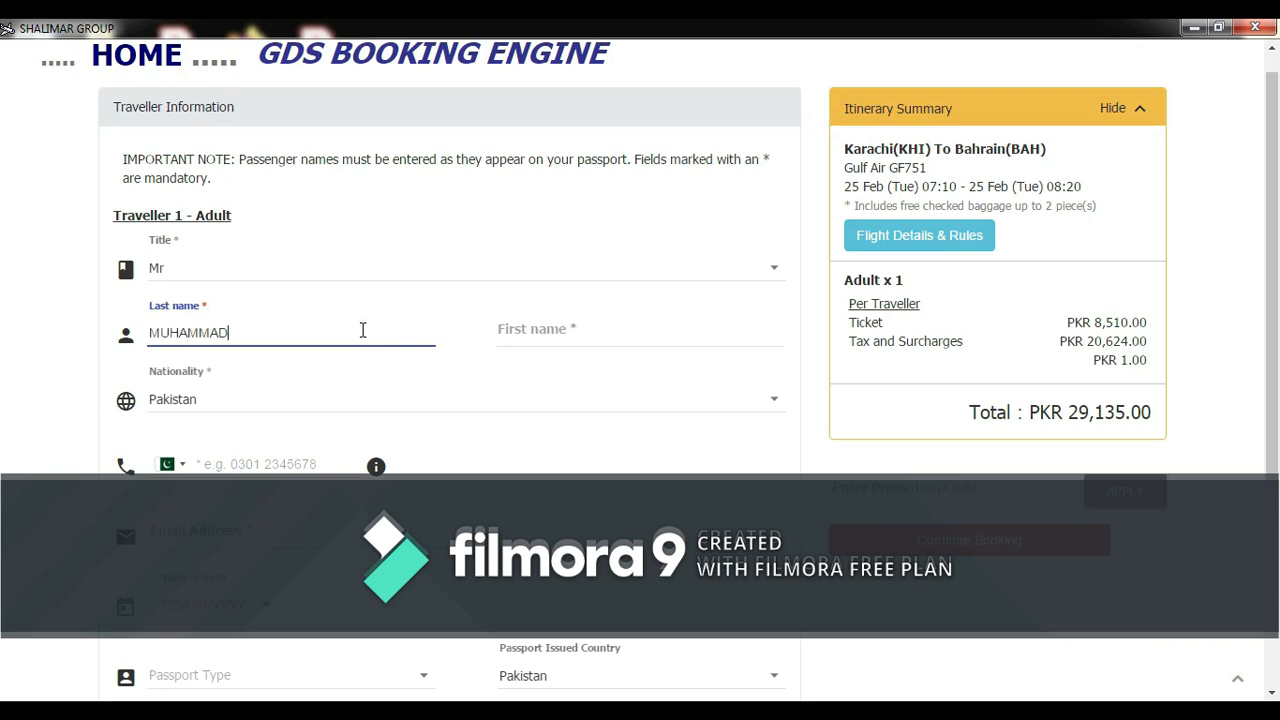
- Enter the traveller's last name, first name, contact phone number and e-mail
left_click(574, 329)
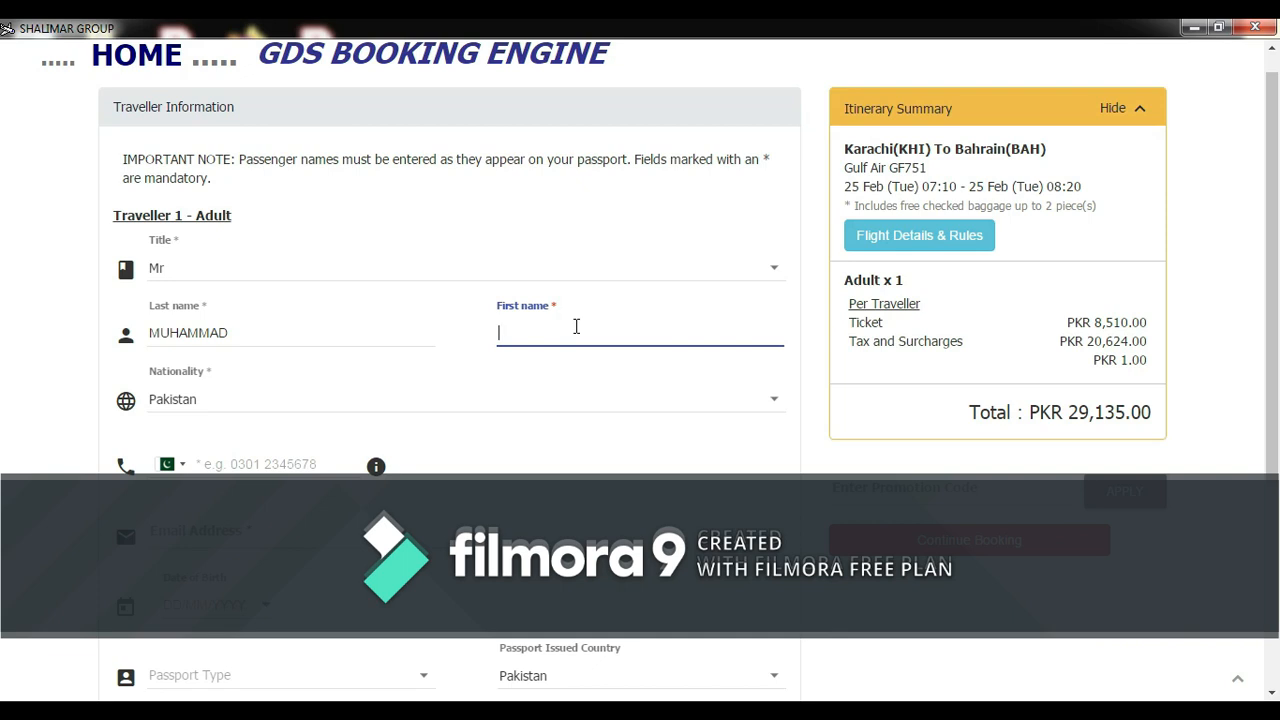
left_click(304, 468)
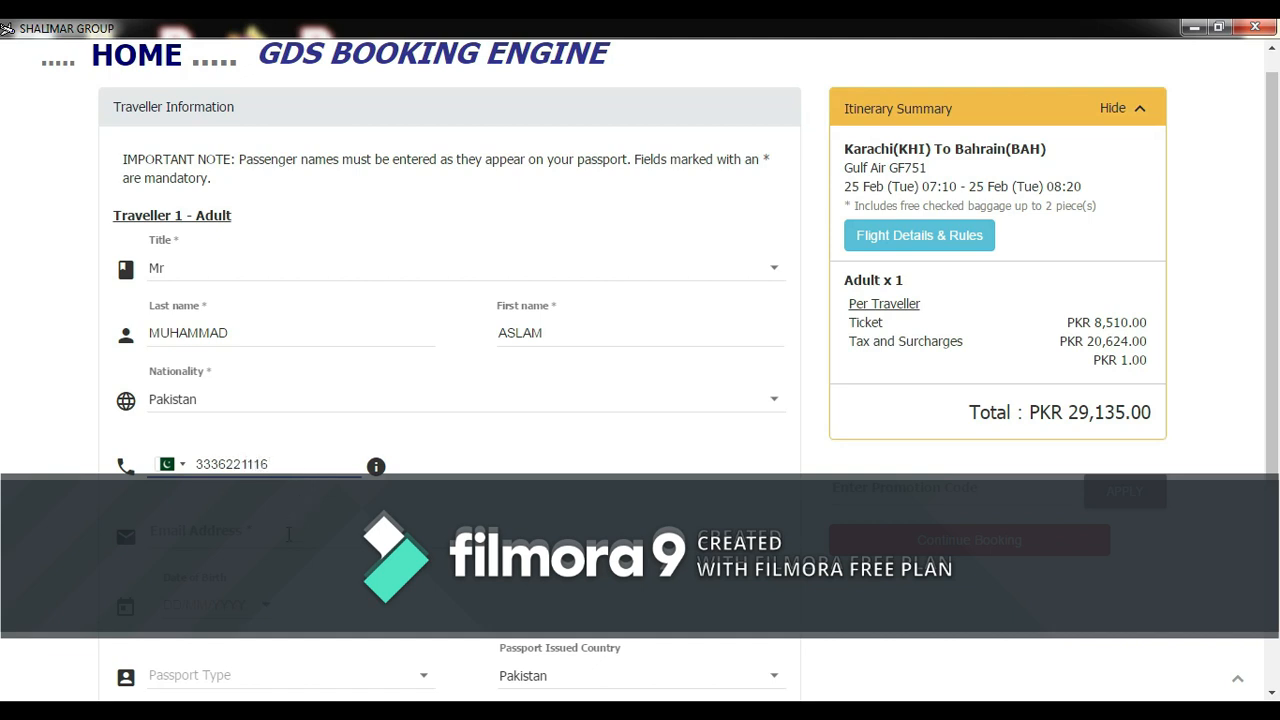
left_click(287, 537)
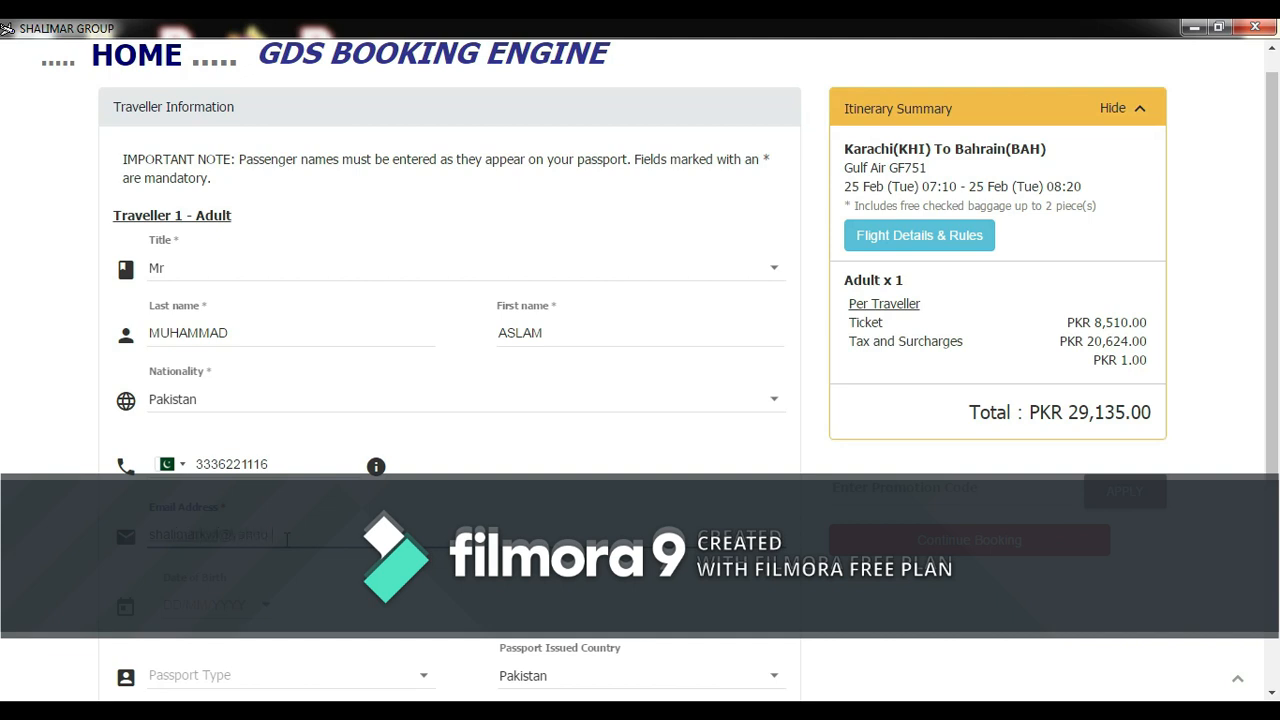
- Enter the traveller's date of birth by typing it into the field
left_click(261, 619)
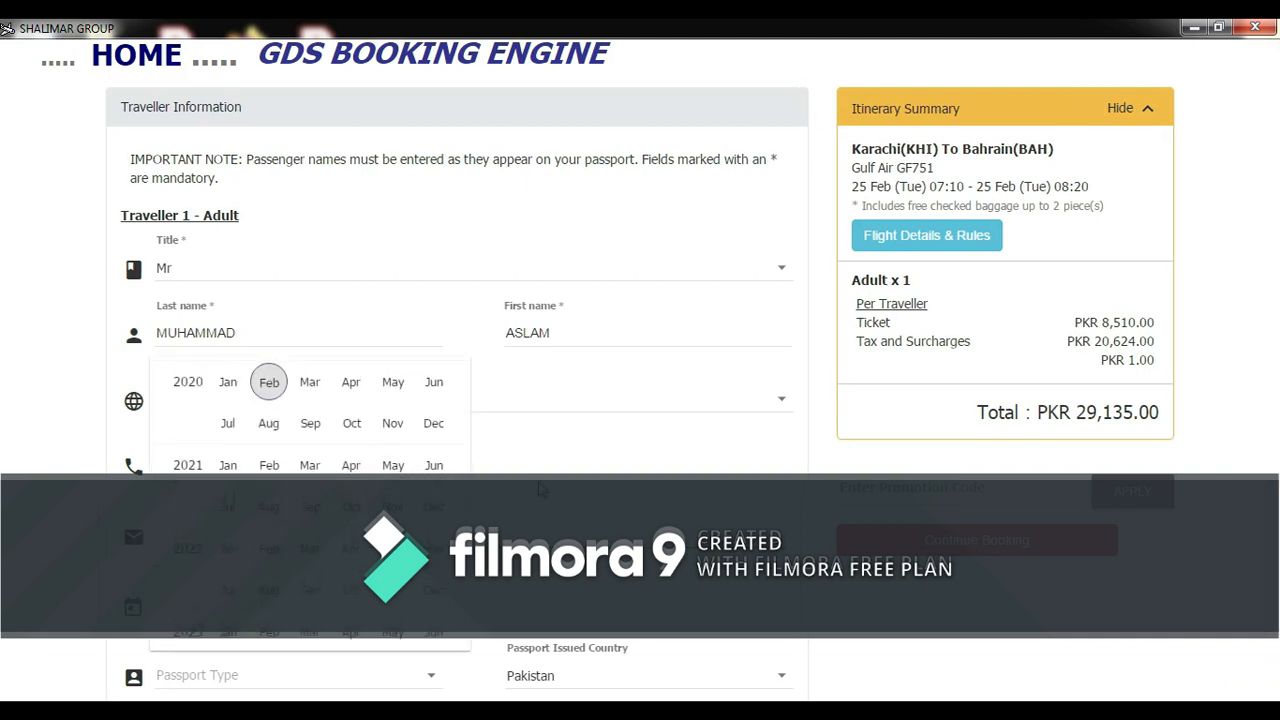
left_click(538, 488)
left_click(268, 616)
left_click(181, 378)
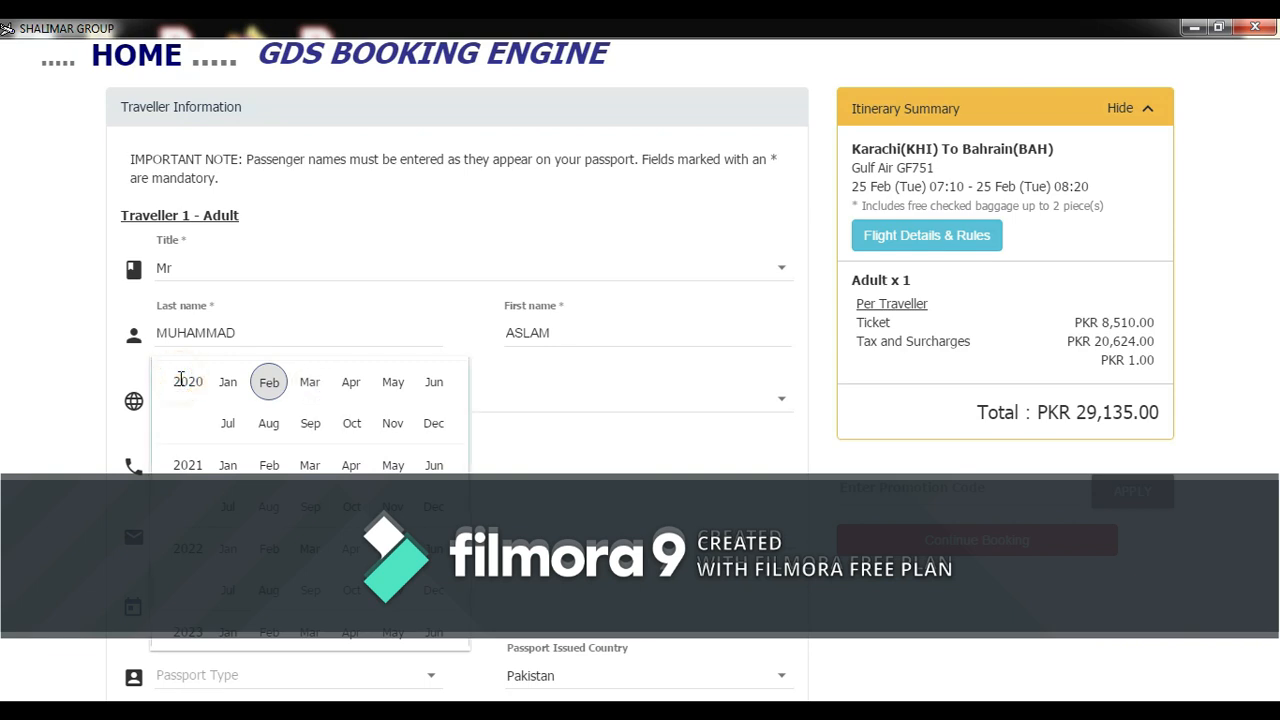
left_click(498, 456)
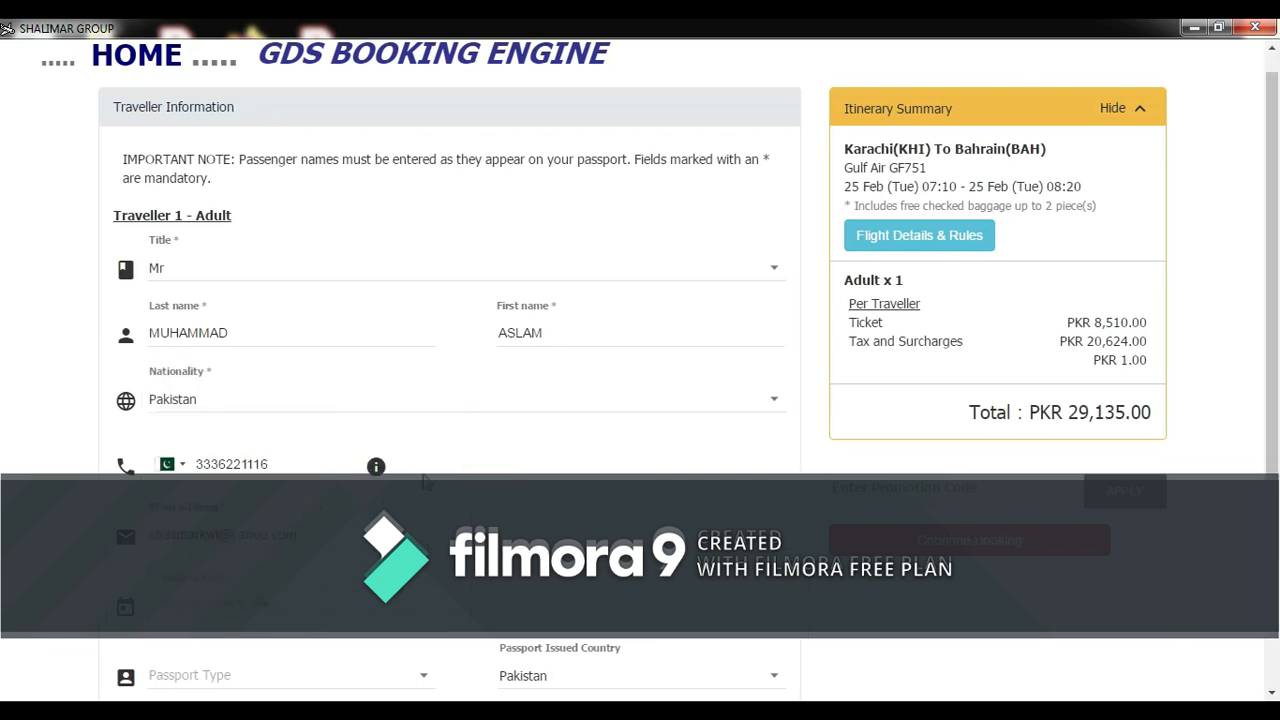
left_click(204, 612)
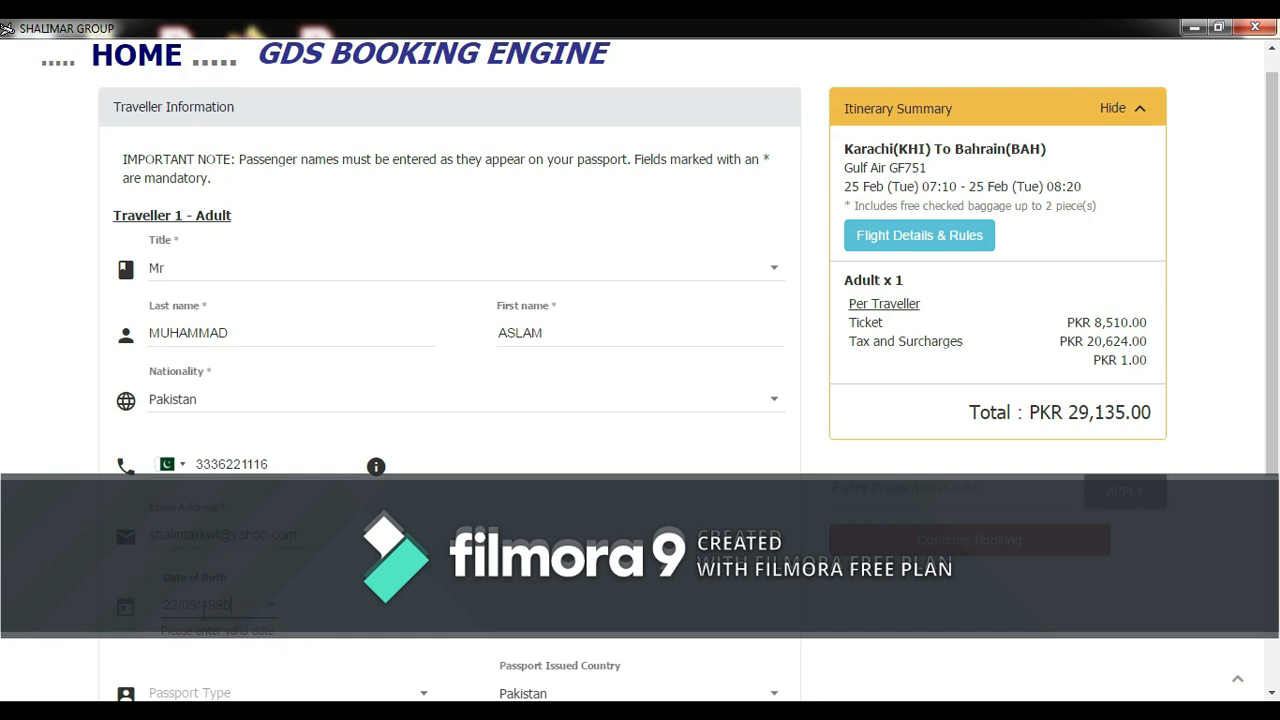
left_click_drag(1275, 399, 1275, 491)
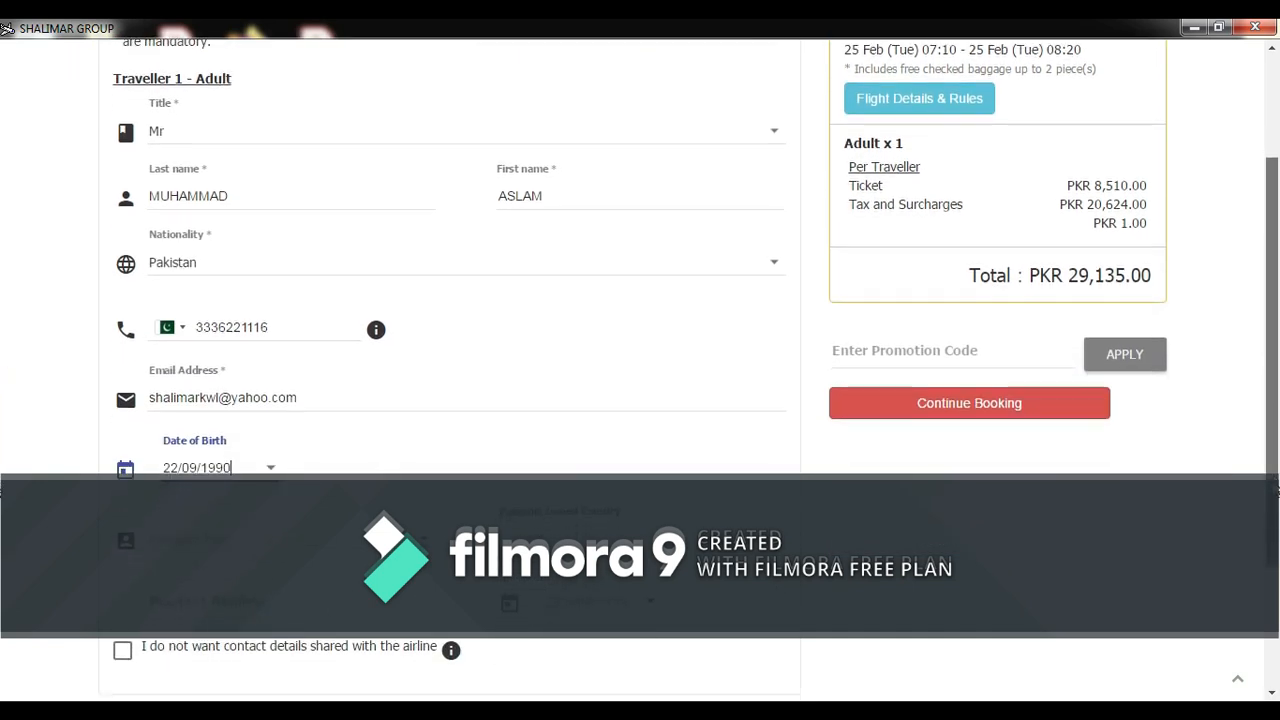
- Choose Passport as document type, enter its number and expiry, and continue booking
left_click(285, 540)
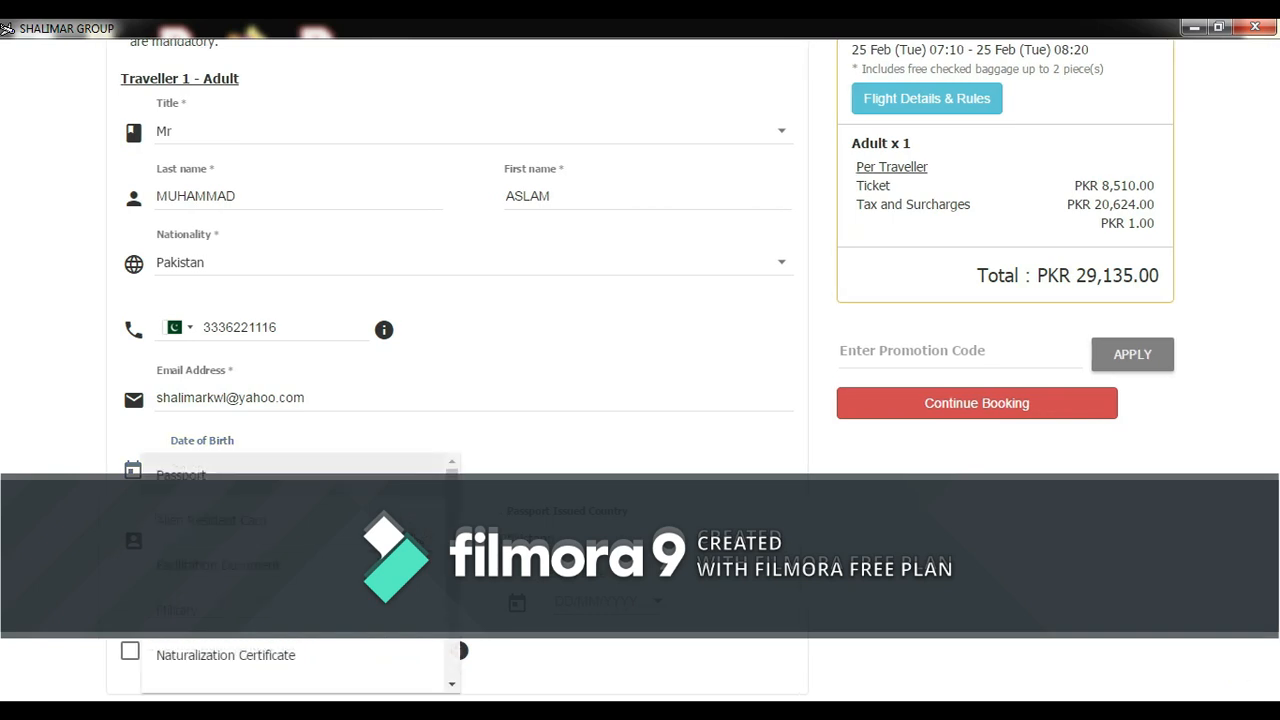
left_click(381, 487)
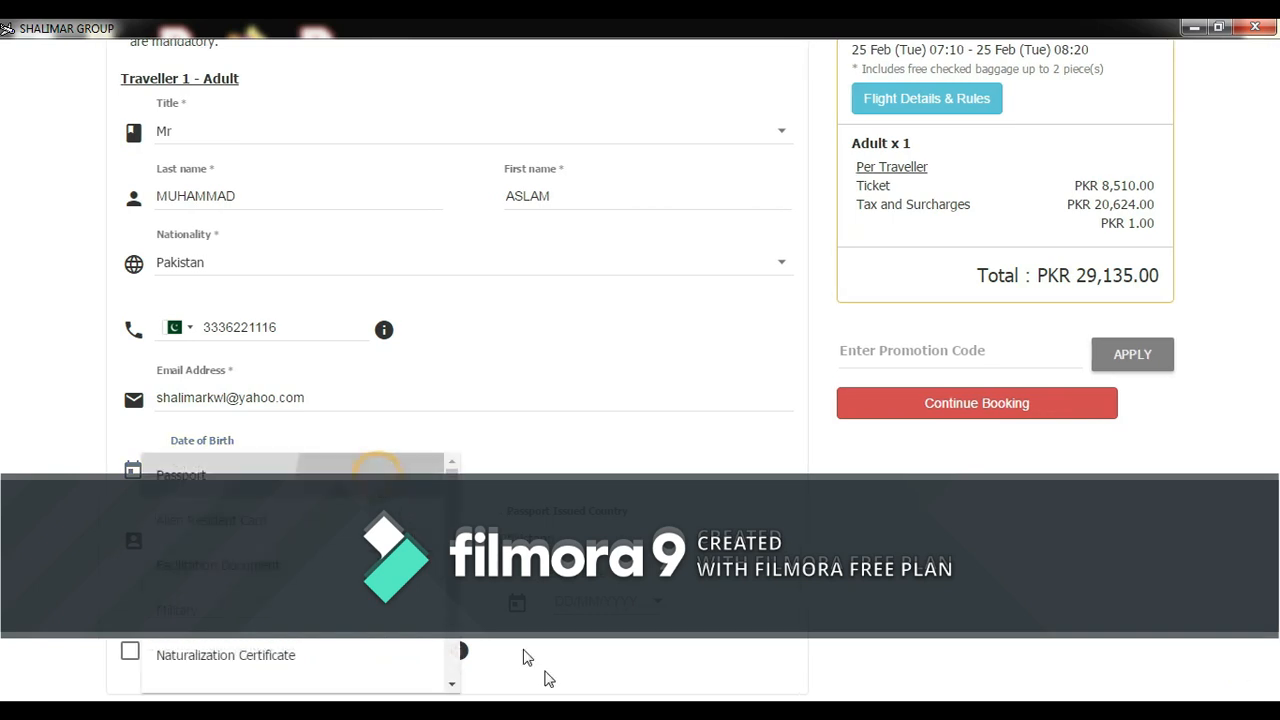
scroll(4, 440, "down", 1)
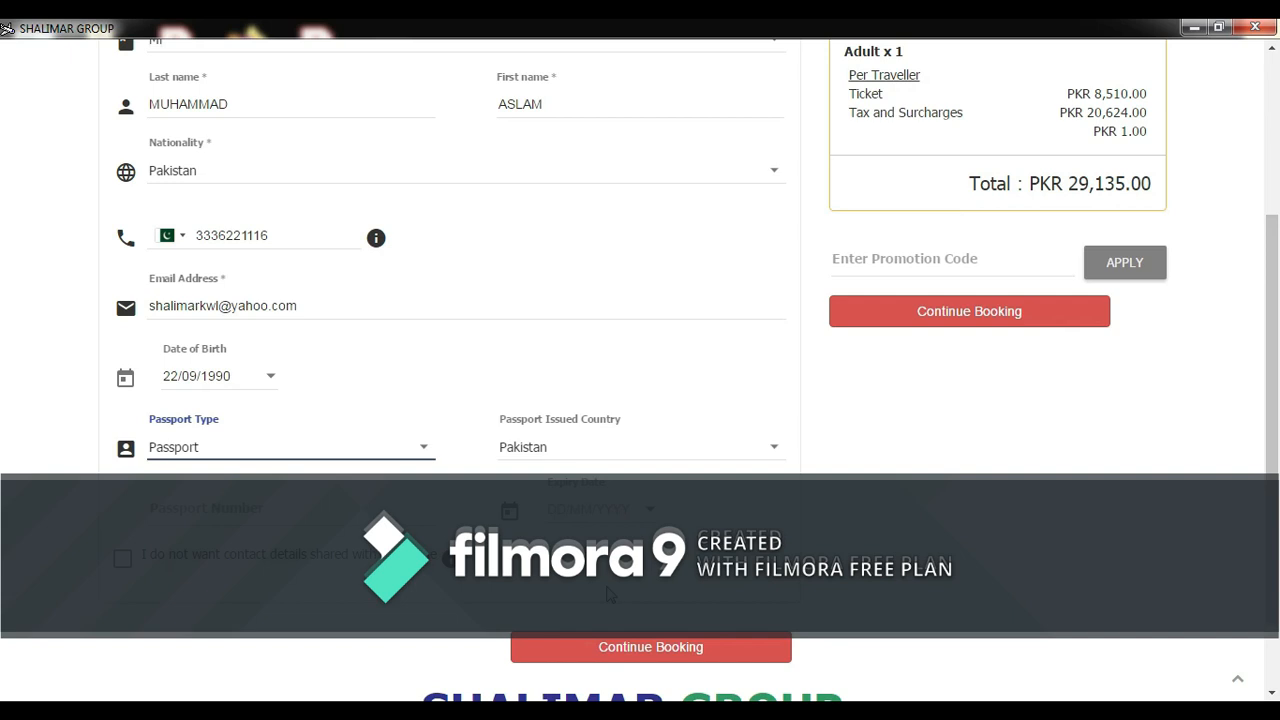
left_click(315, 516)
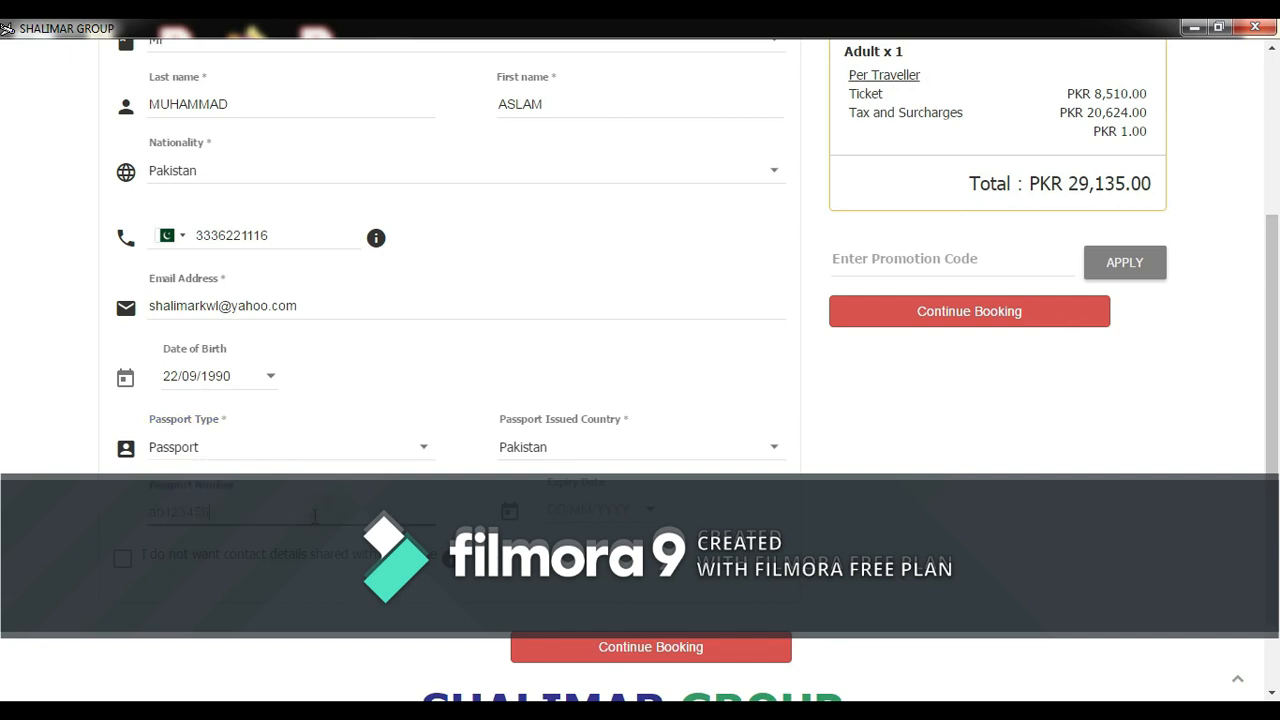
left_click(603, 509)
left_click(624, 660)
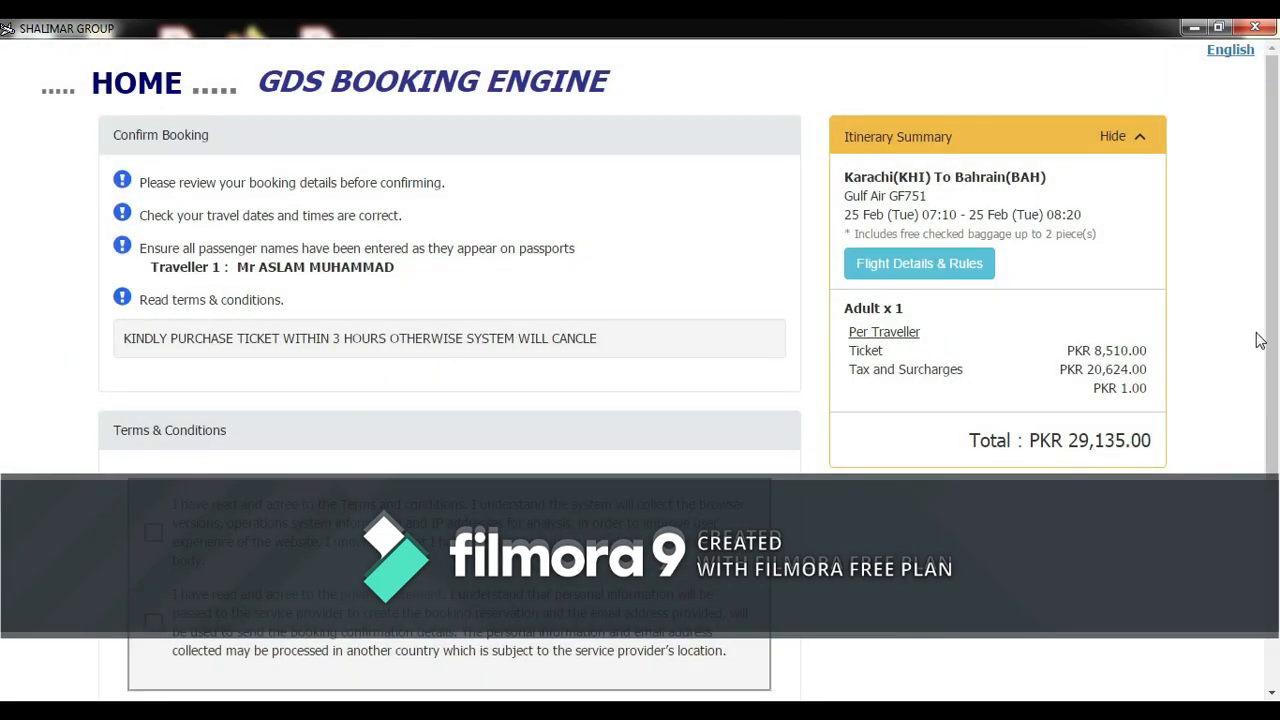
- Accept the terms and conditions and privacy statement, then confirm and reserve
left_click_drag(1271, 314, 1275, 374)
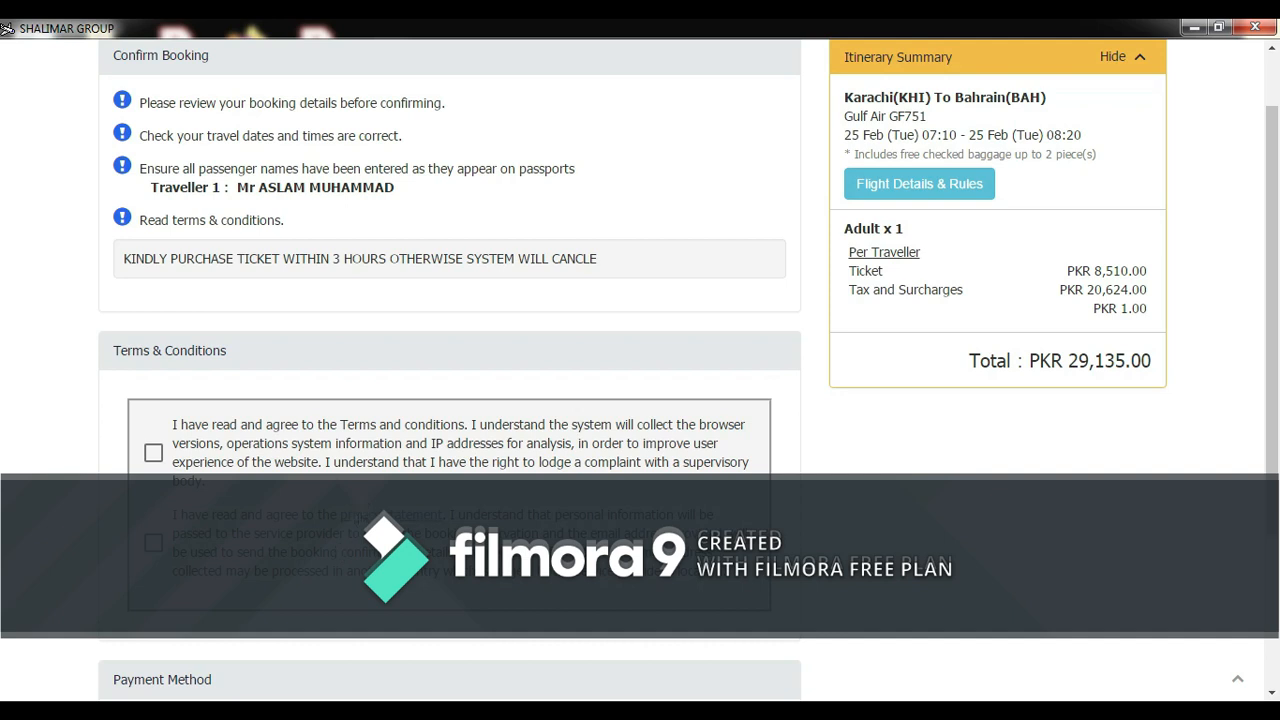
left_click(153, 453)
left_click(156, 543)
left_click_drag(1278, 333, 1278, 470)
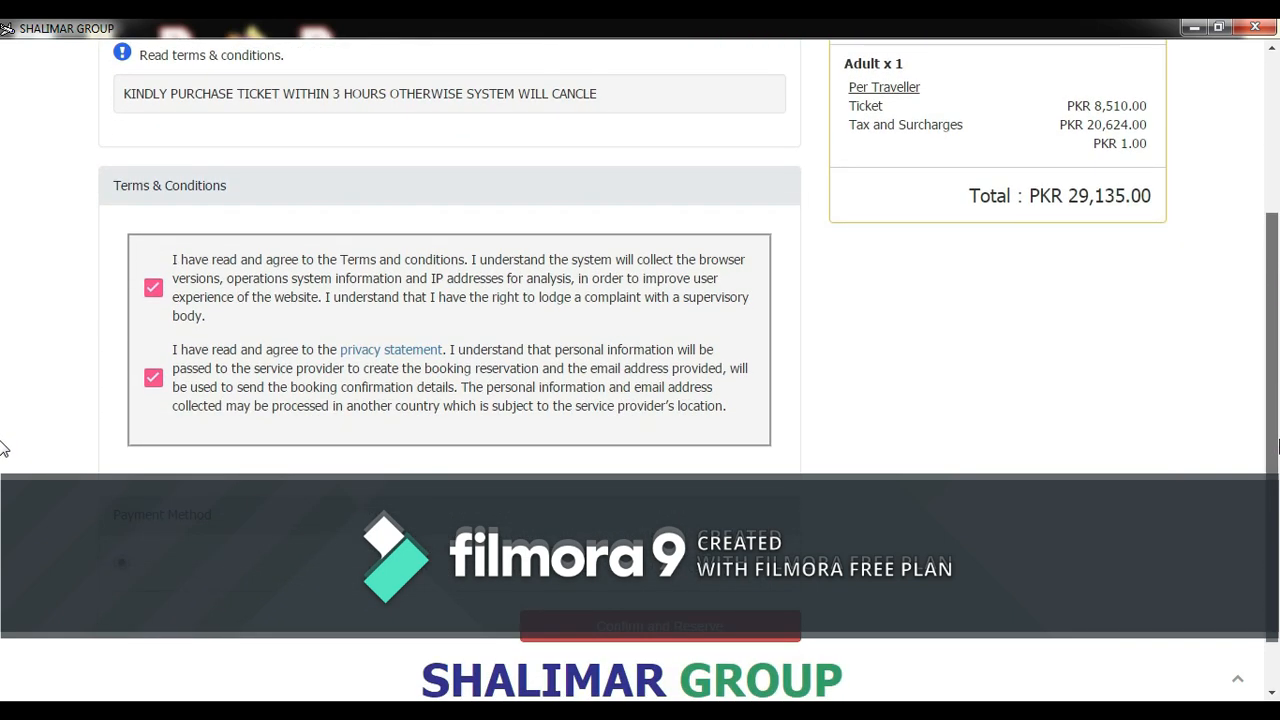
left_click(604, 631)
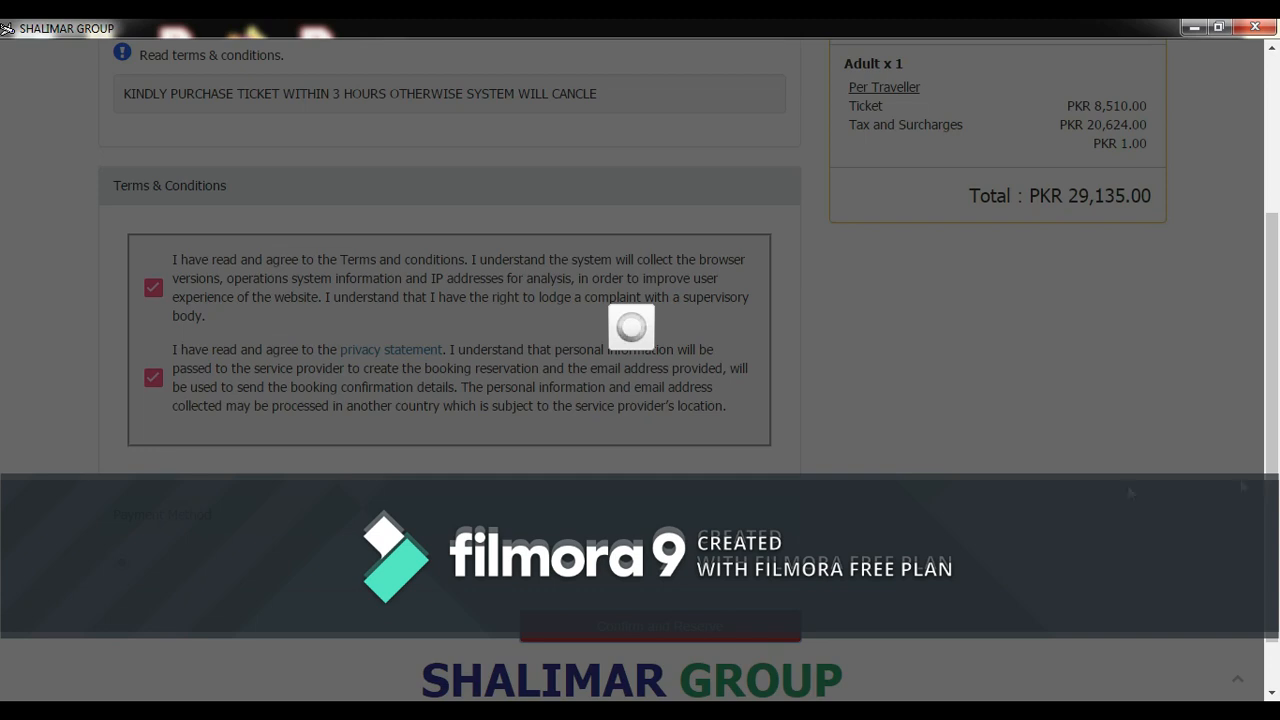
- Review the Booking Completed page for GF751 Karachi–Bahrain on 25 February 2020
scroll(1277, 462, "down", 1)
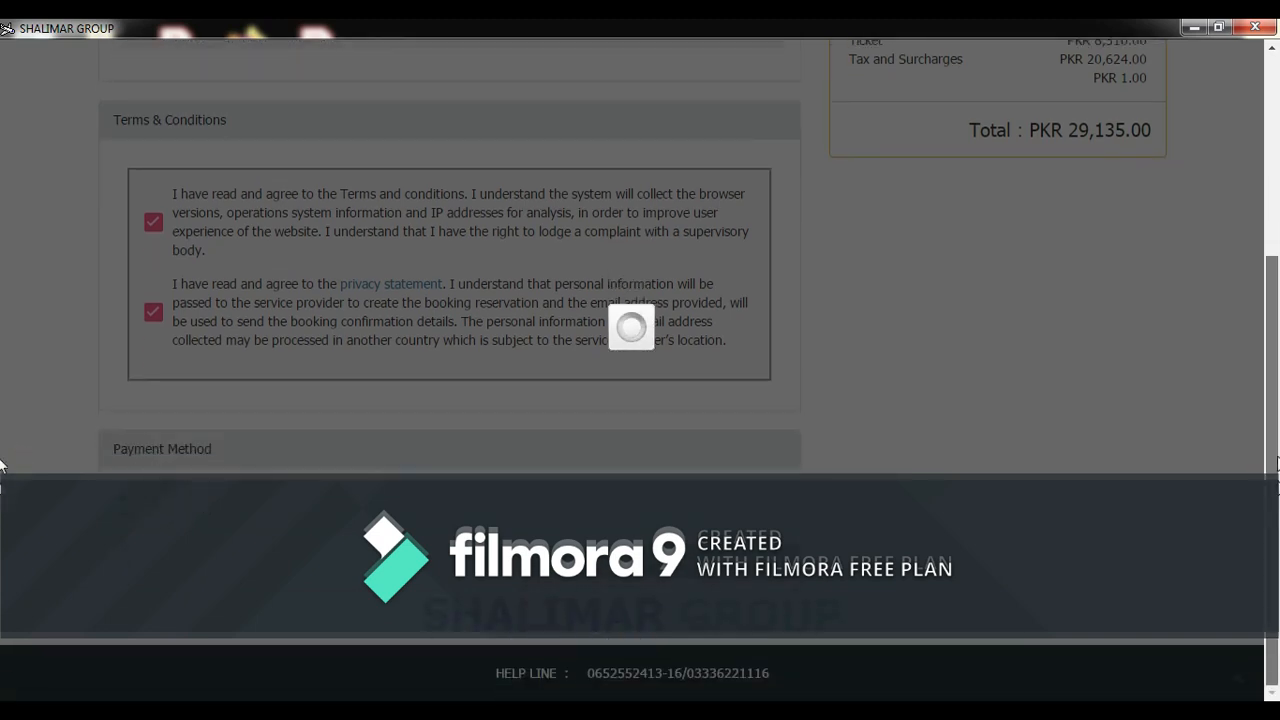
scroll(1274, 420, "up", 4)
scroll(1266, 282, "up", 1)
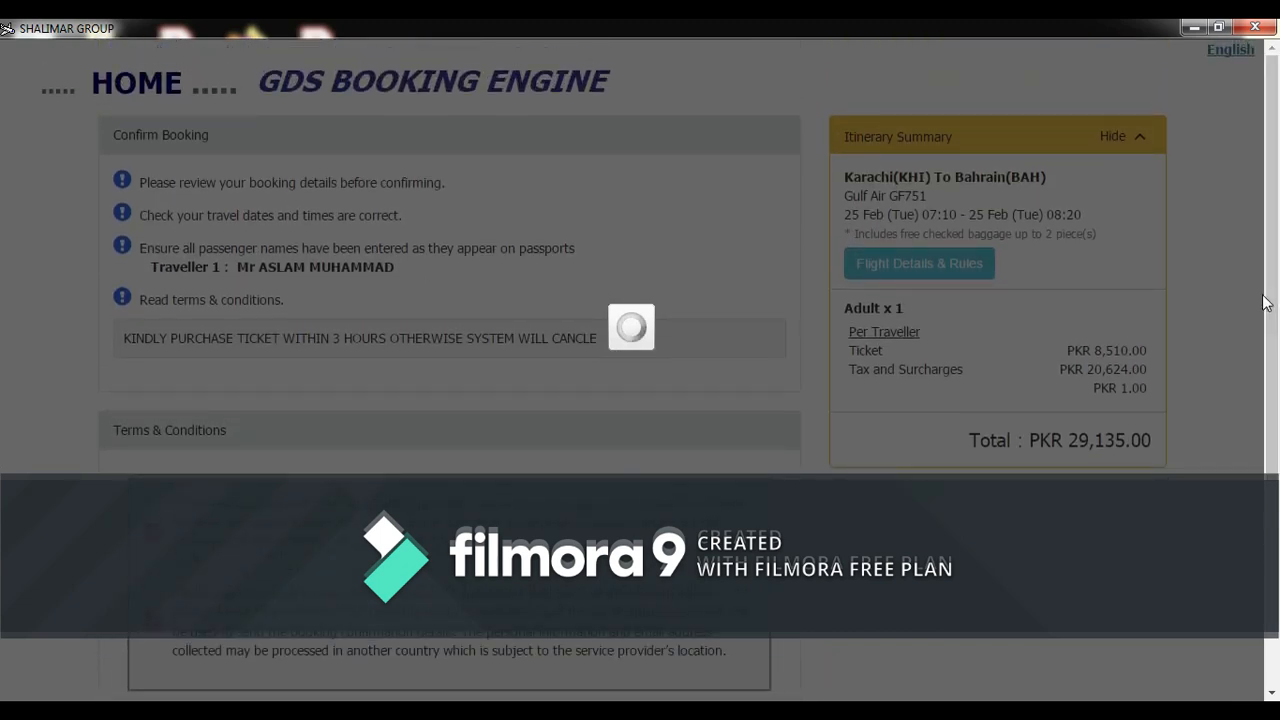
mouse_move(1269, 316)
left_mouse_down()
mouse_move(1277, 388)
mouse_move(1275, 335)
left_mouse_up()
scroll(1277, 343, "up", 2)
left_click(1094, 711)
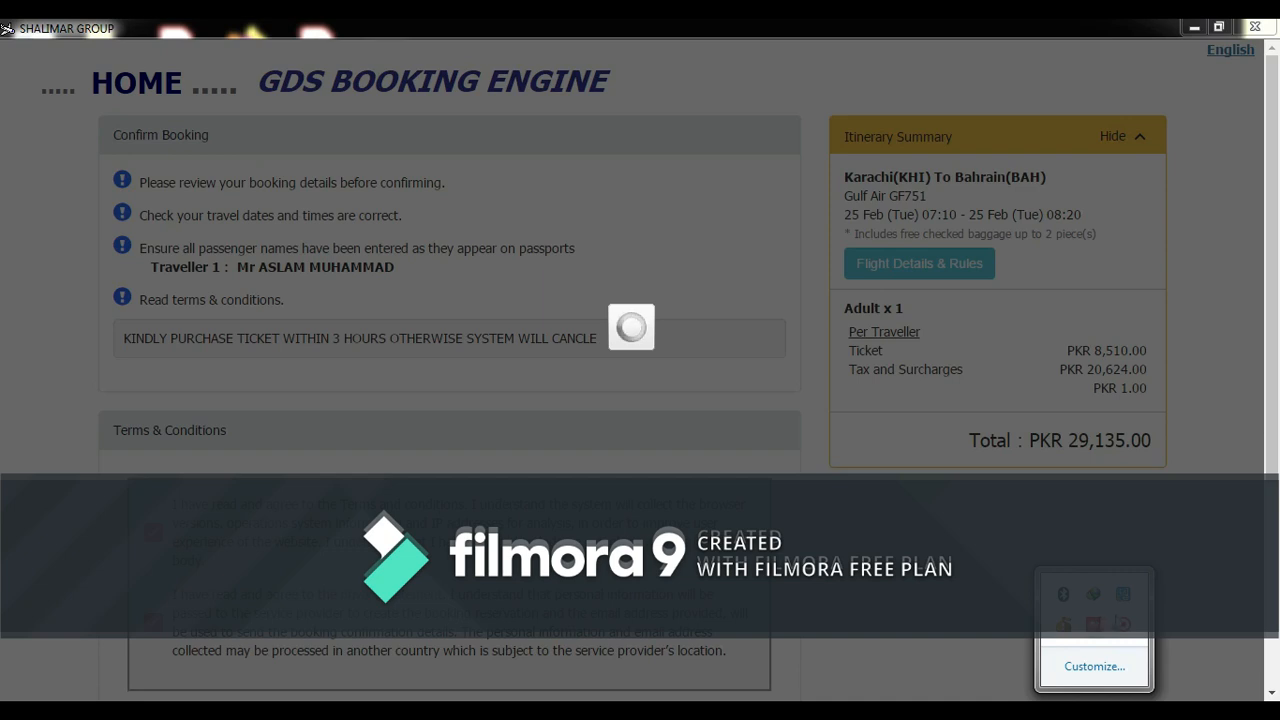
right_click(1124, 627)
left_click(1118, 633)
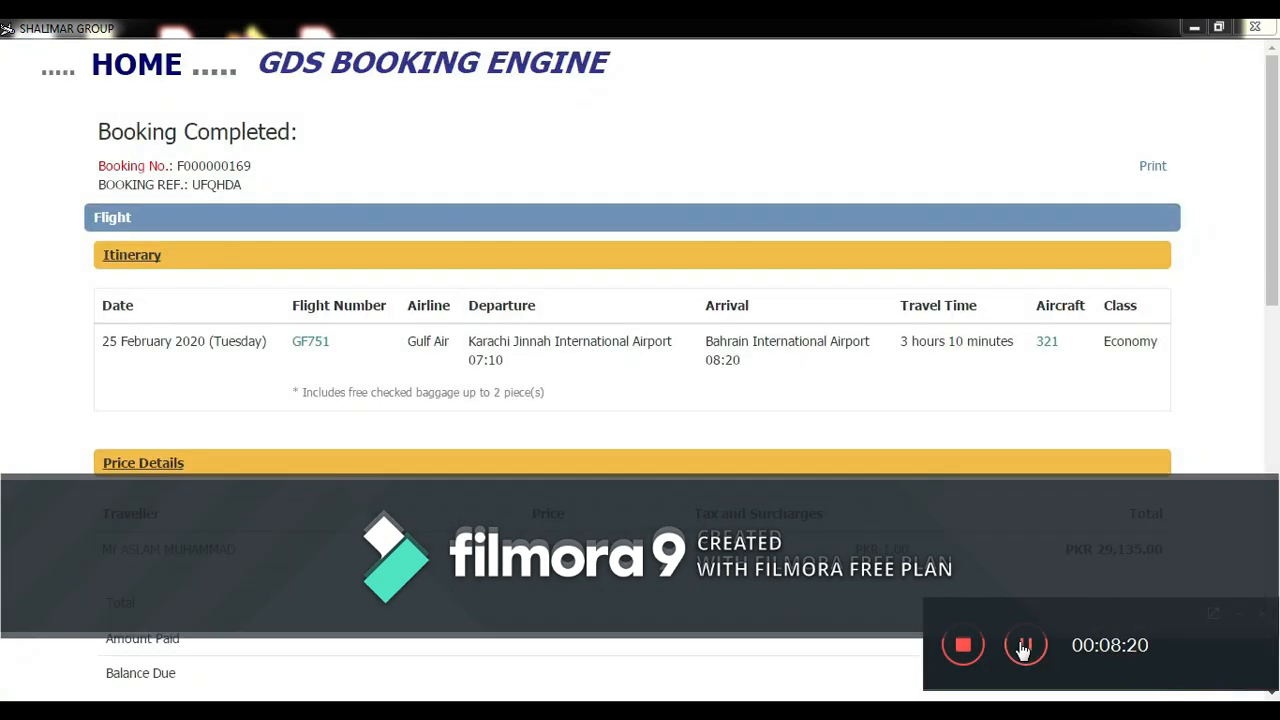
- Select the booking reference, scroll through price, contact and fare rules, then switch to Yahoo Mail
mouse_move(1275, 286)
left_mouse_down()
mouse_move(1275, 301)
mouse_move(1276, 268)
left_mouse_up()
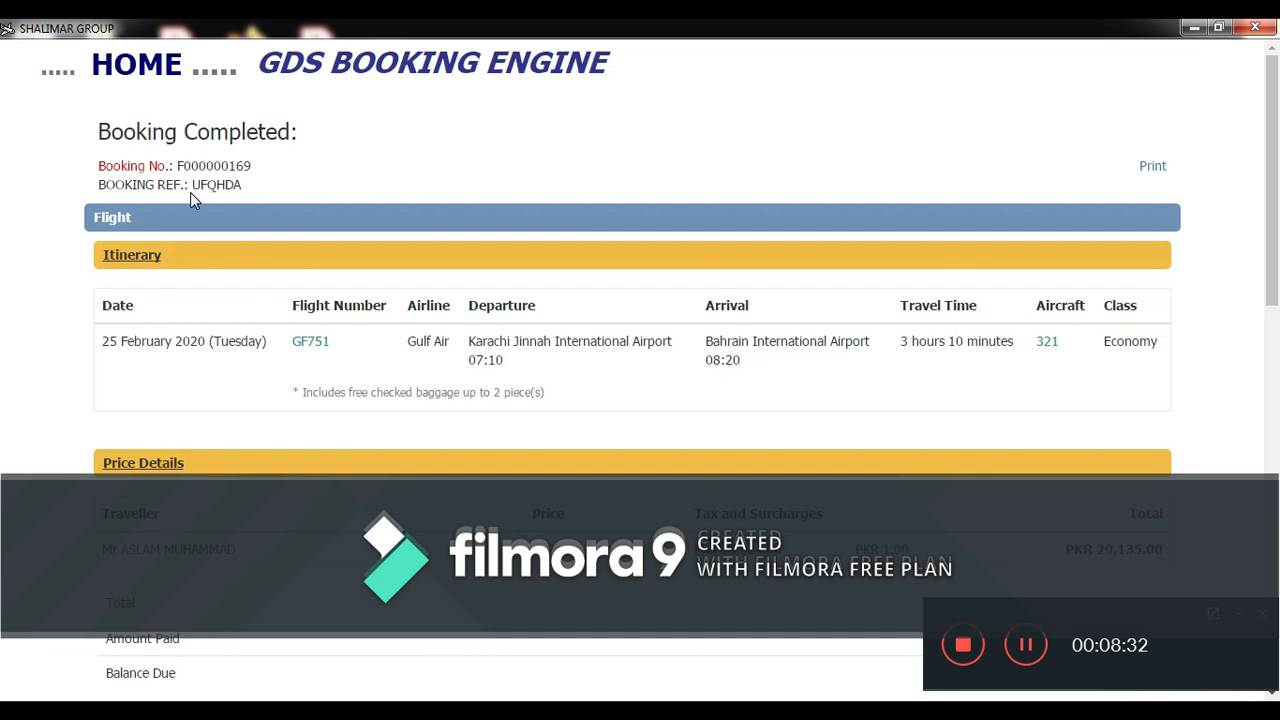
left_click_drag(229, 197, 235, 210)
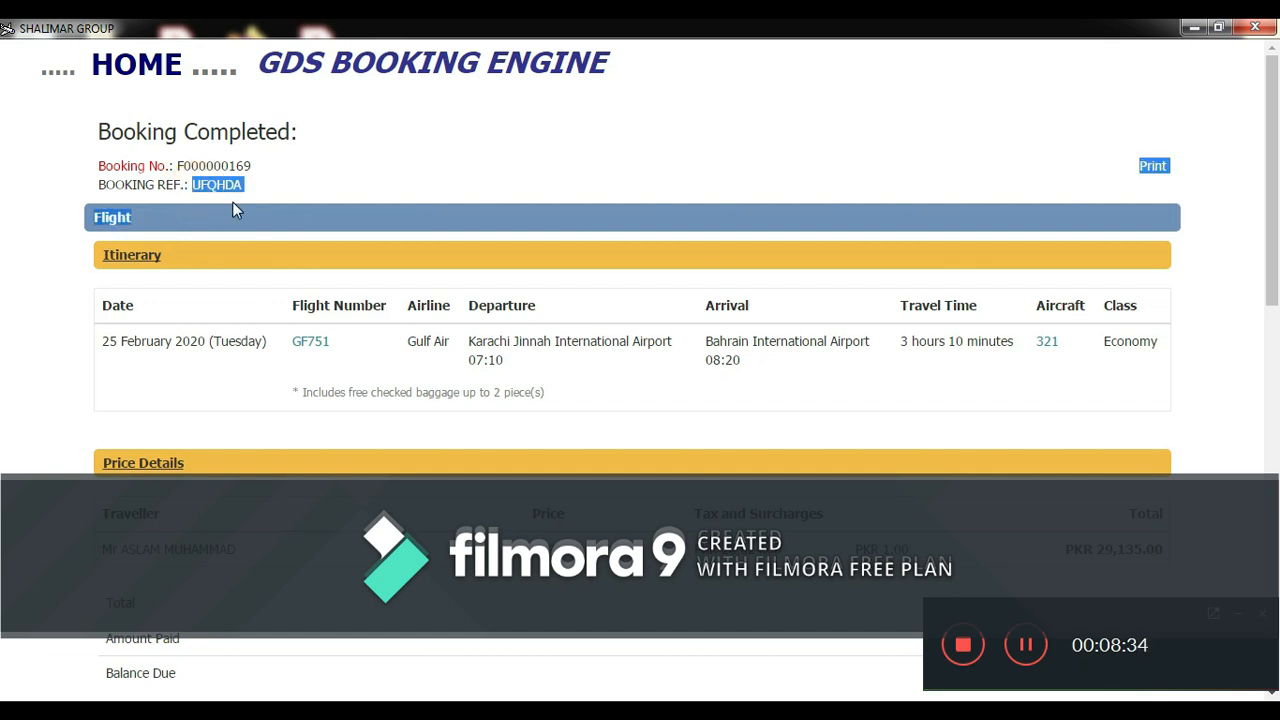
scroll(6, 300, "down", 5)
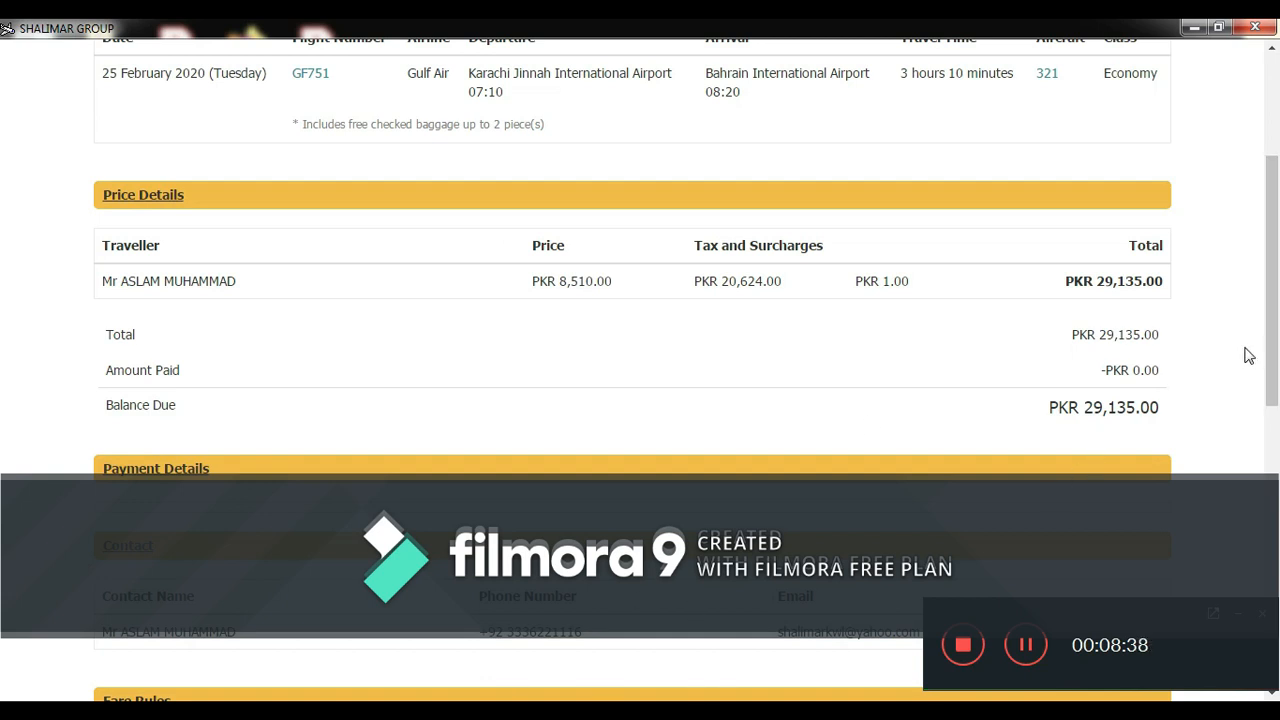
scroll(6, 337, "down", 3)
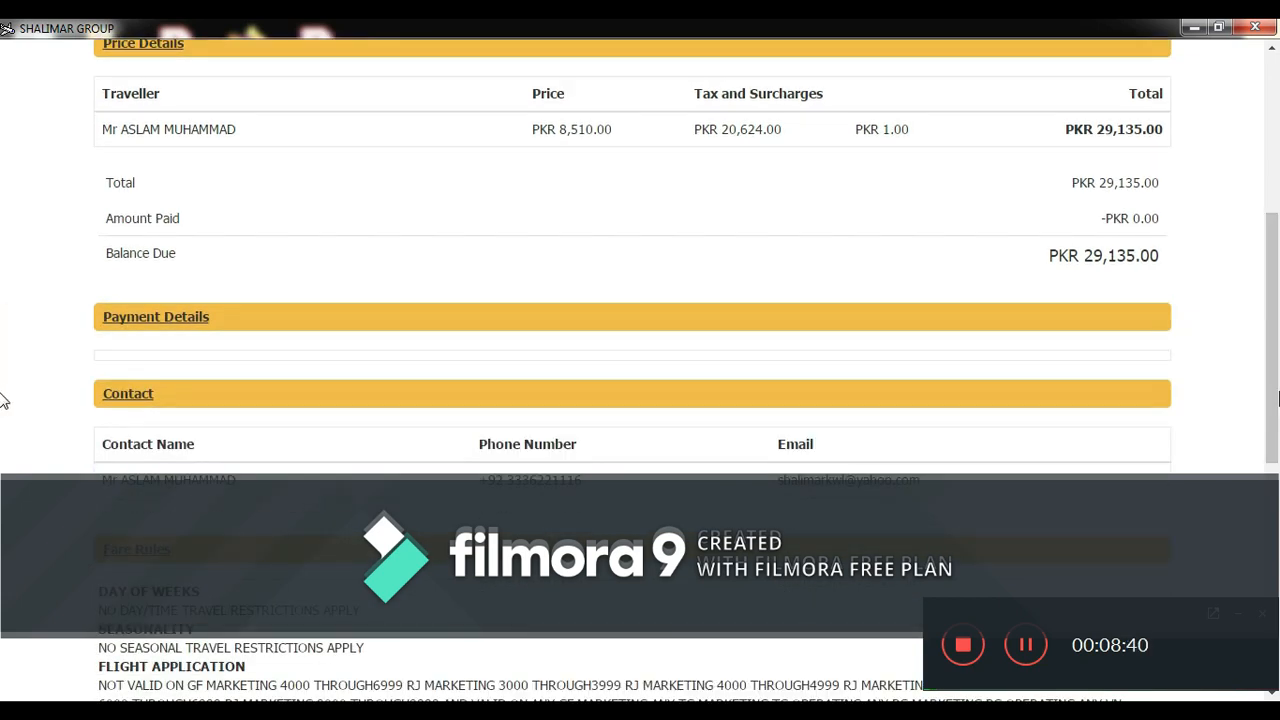
scroll(5, 395, "down", 5)
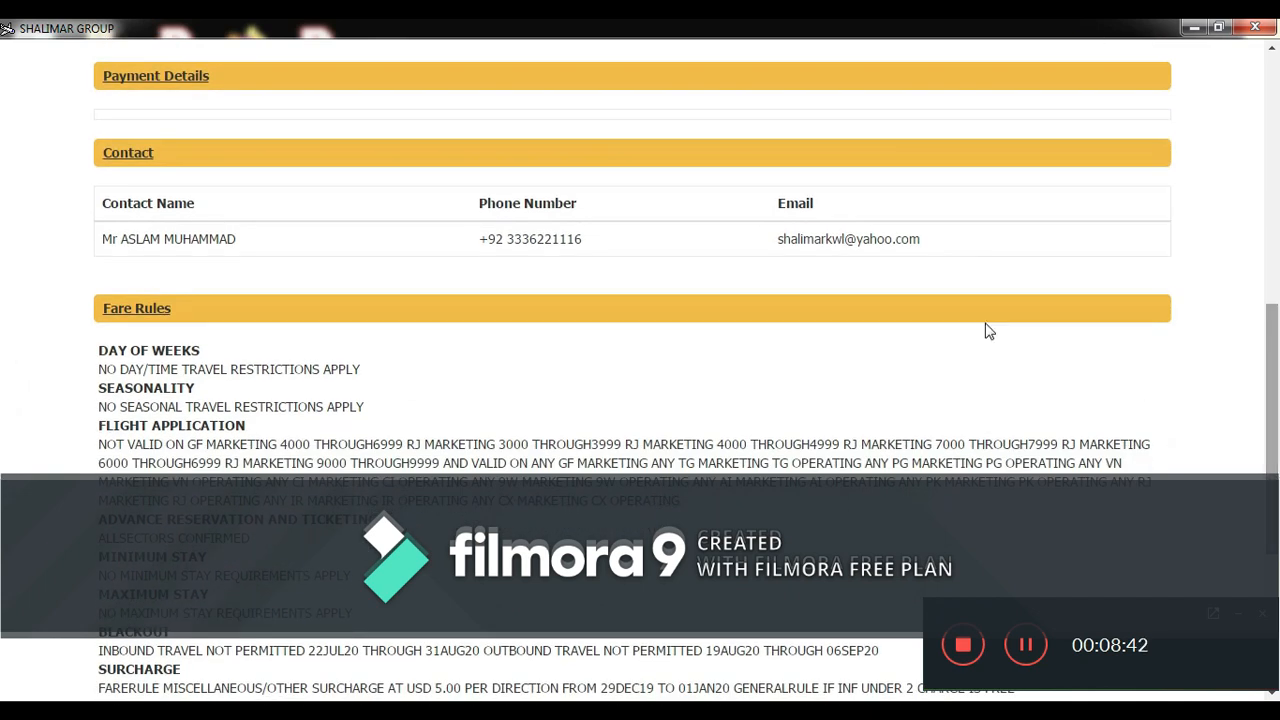
key("alt+Tab")
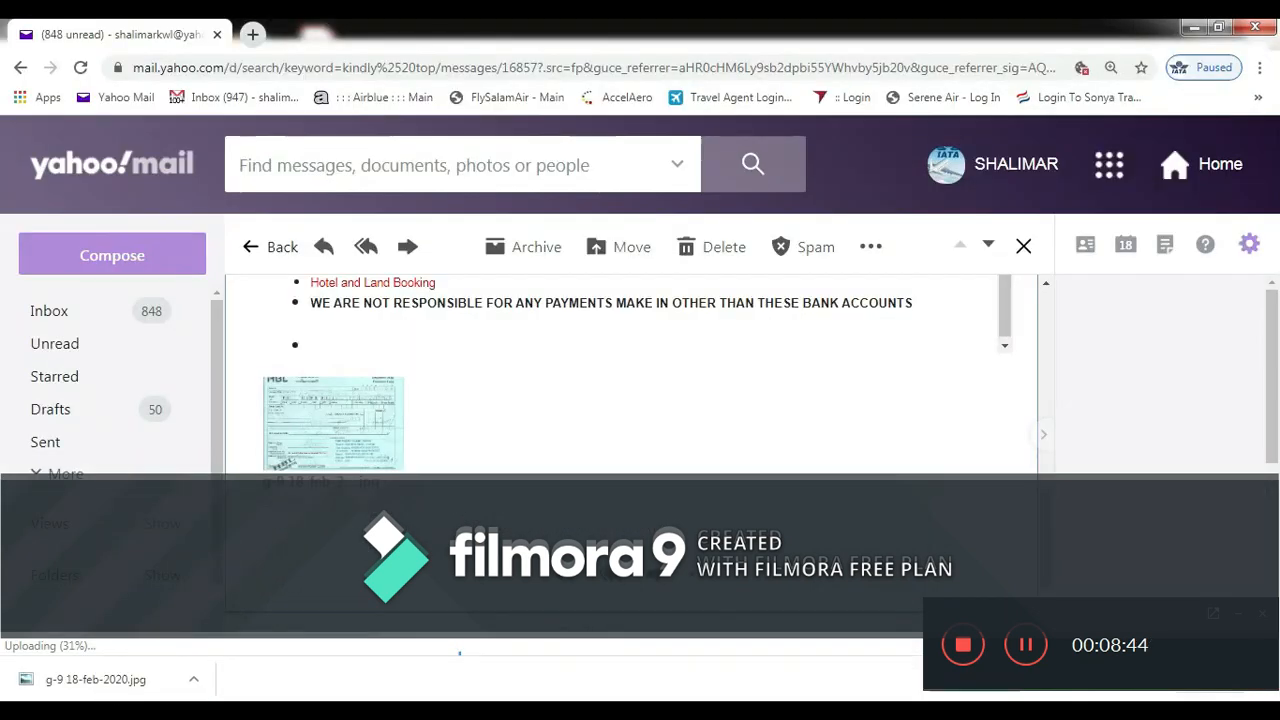
- Refresh the inbox and open the 'Travel Reservation to BAHRAIN' email
left_click(52, 310)
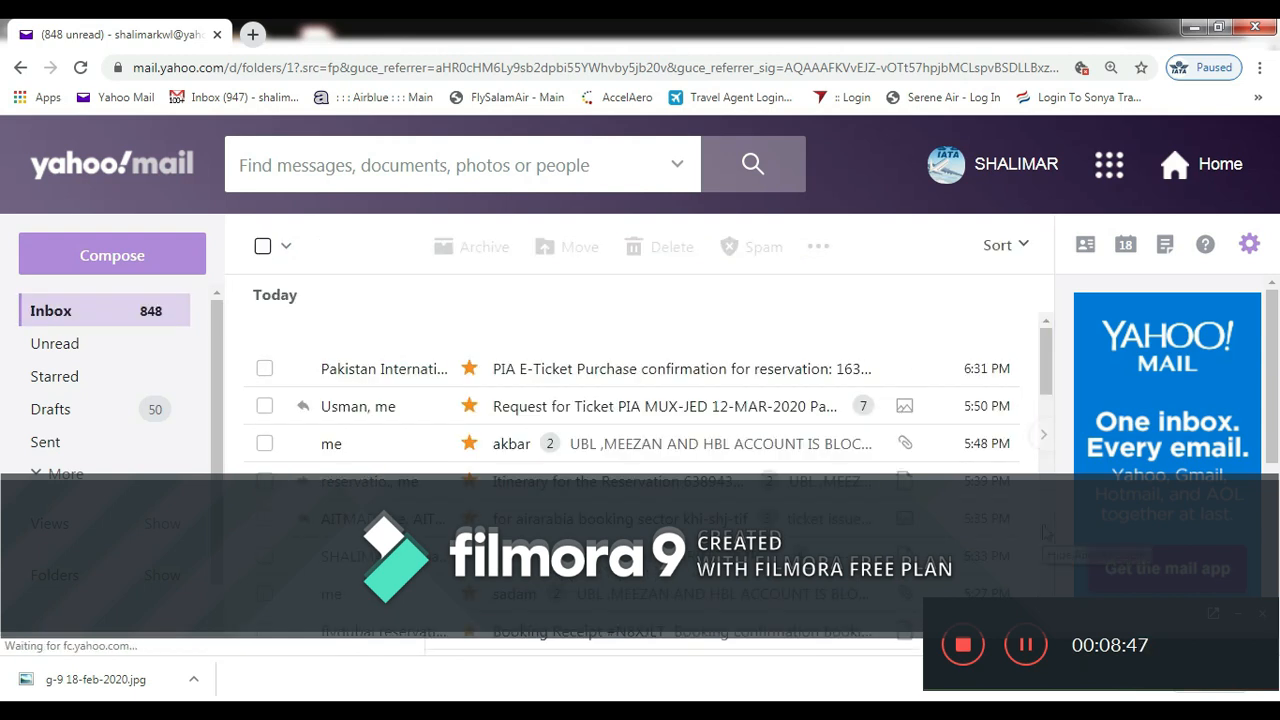
left_click(86, 316)
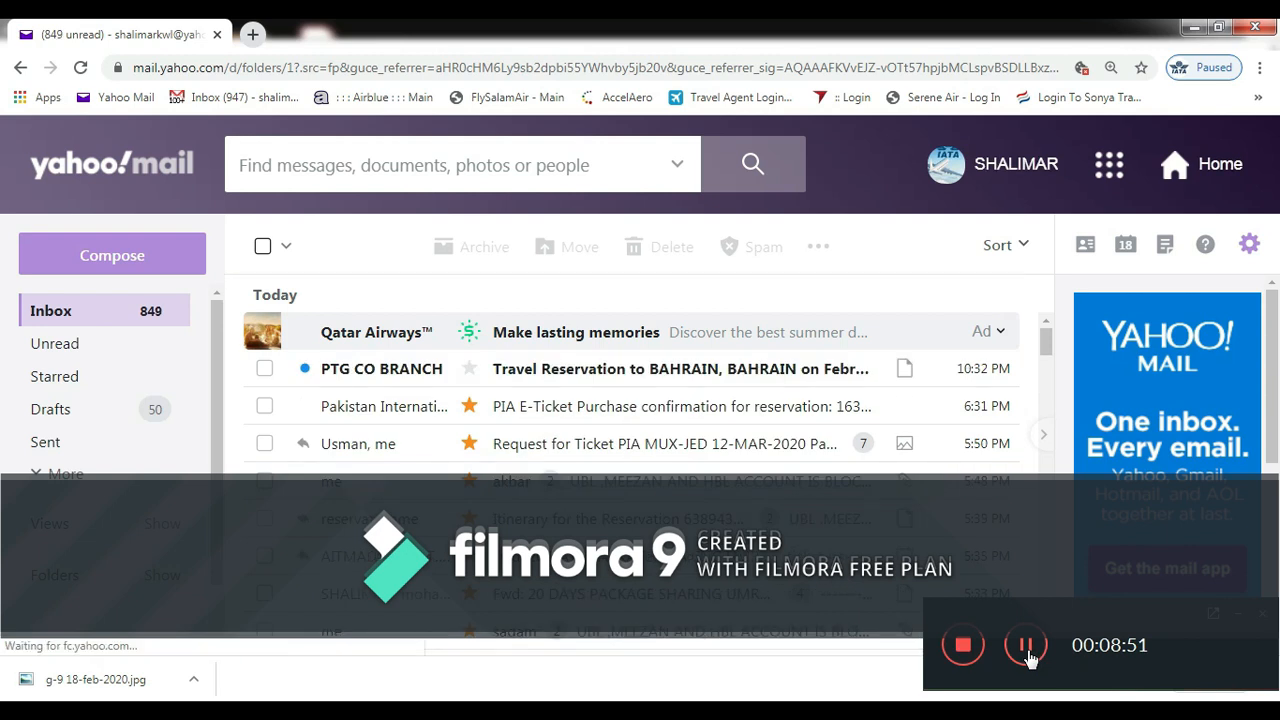
left_click(529, 378)
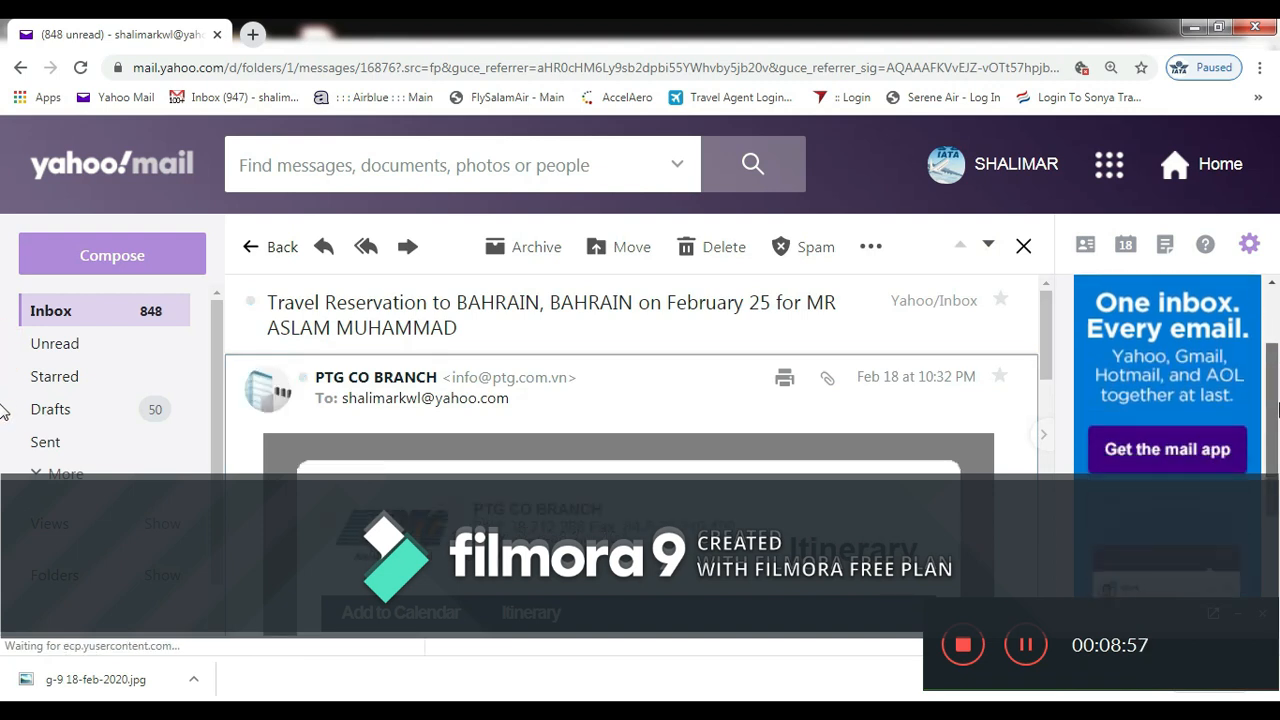
- Scroll to the itinerary showing Gulf Air flight 751 Karachi–Bahrain confirmed on 25 February
left_click_drag(1046, 343, 1046, 404)
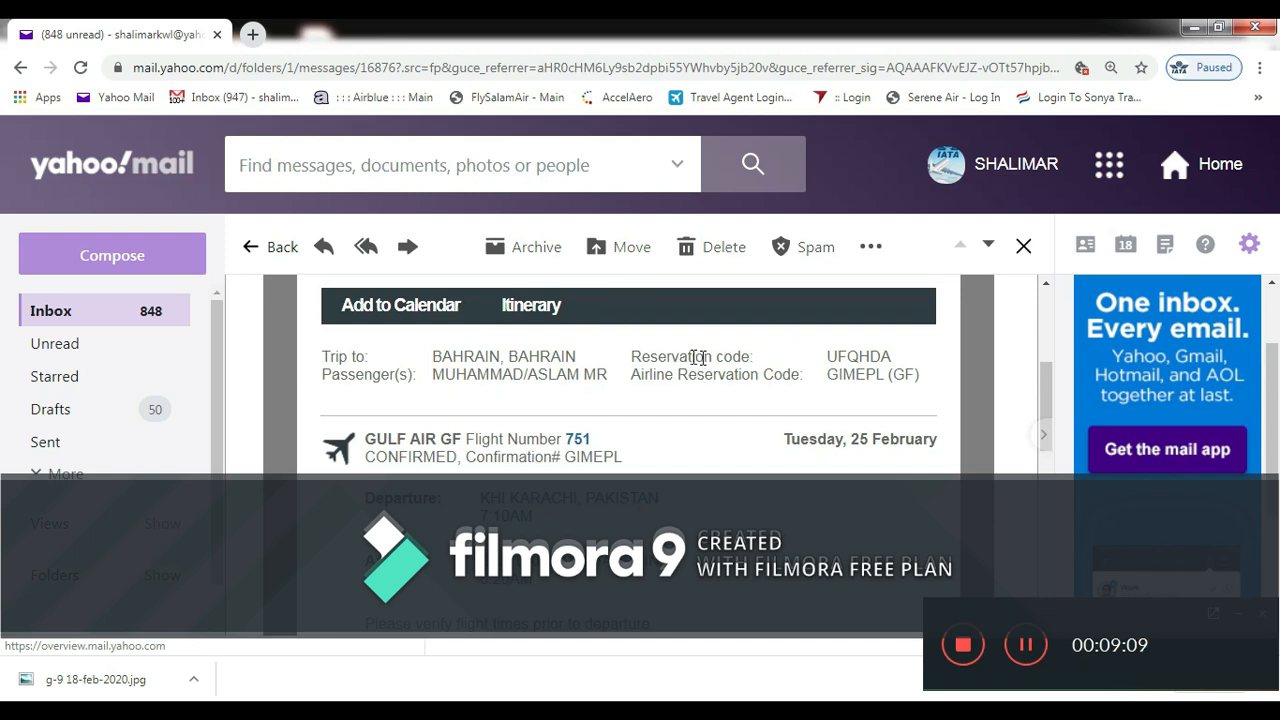
left_click_drag(1046, 372, 1035, 511)
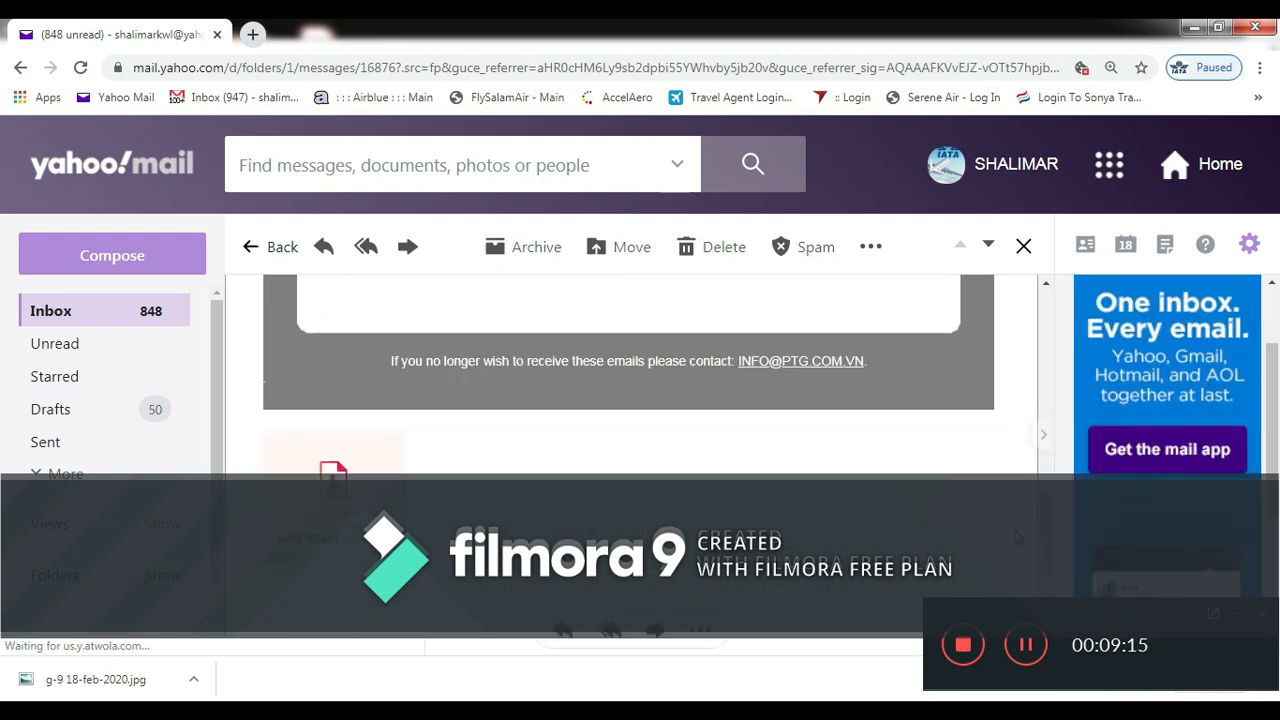
left_click_drag(1048, 525, 1034, 330)
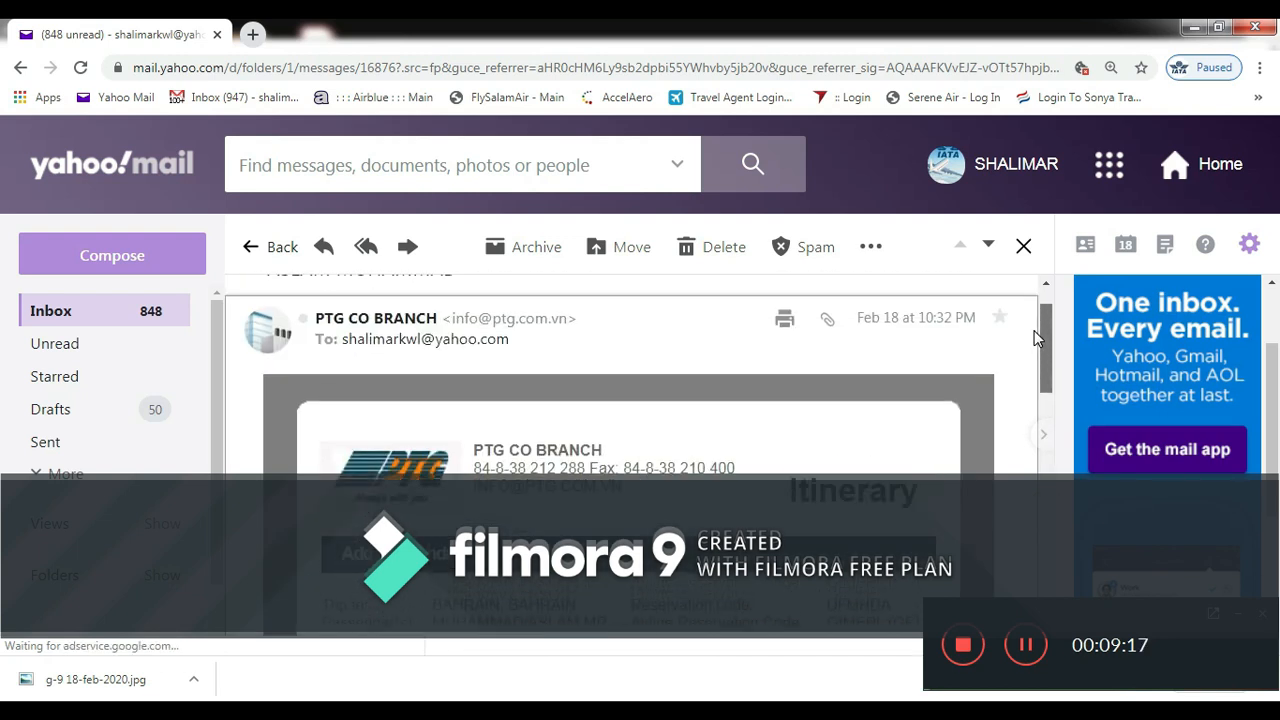
scroll(1034, 333, "down", 1)
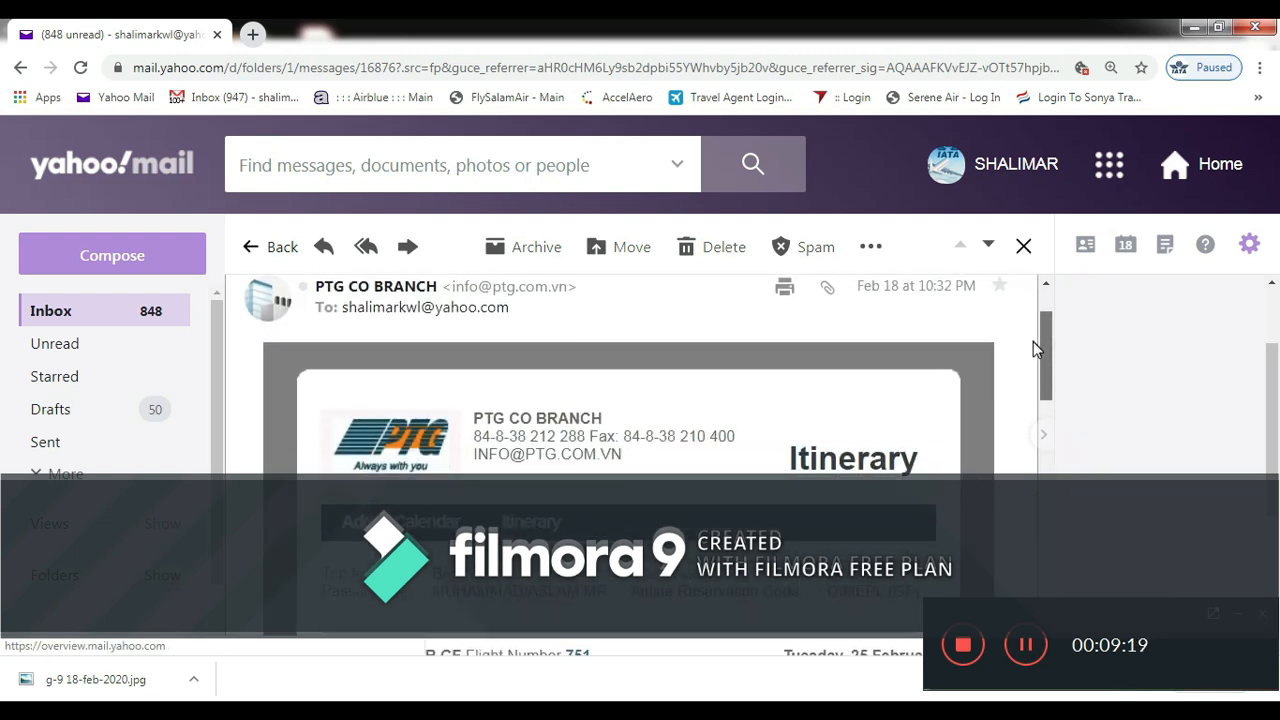
scroll(1033, 350, "down", 1)
scroll(1033, 362, "down", 2)
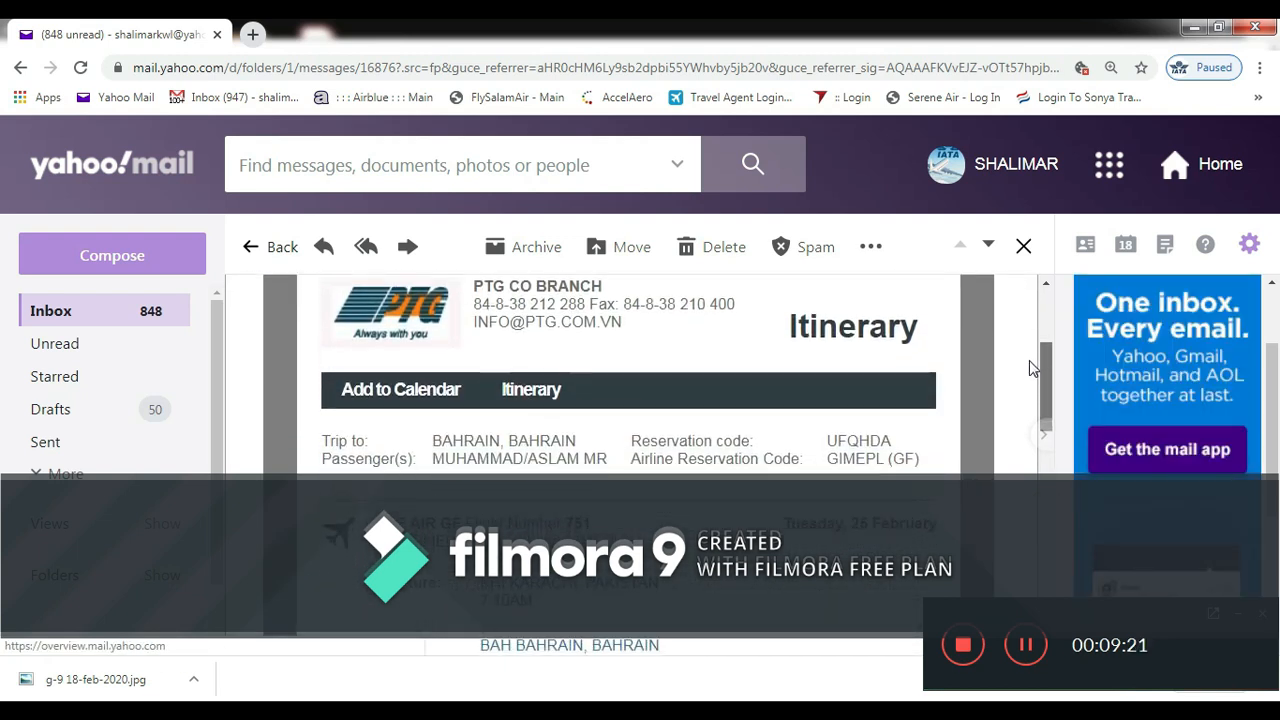
scroll(1033, 360, "up", 1)
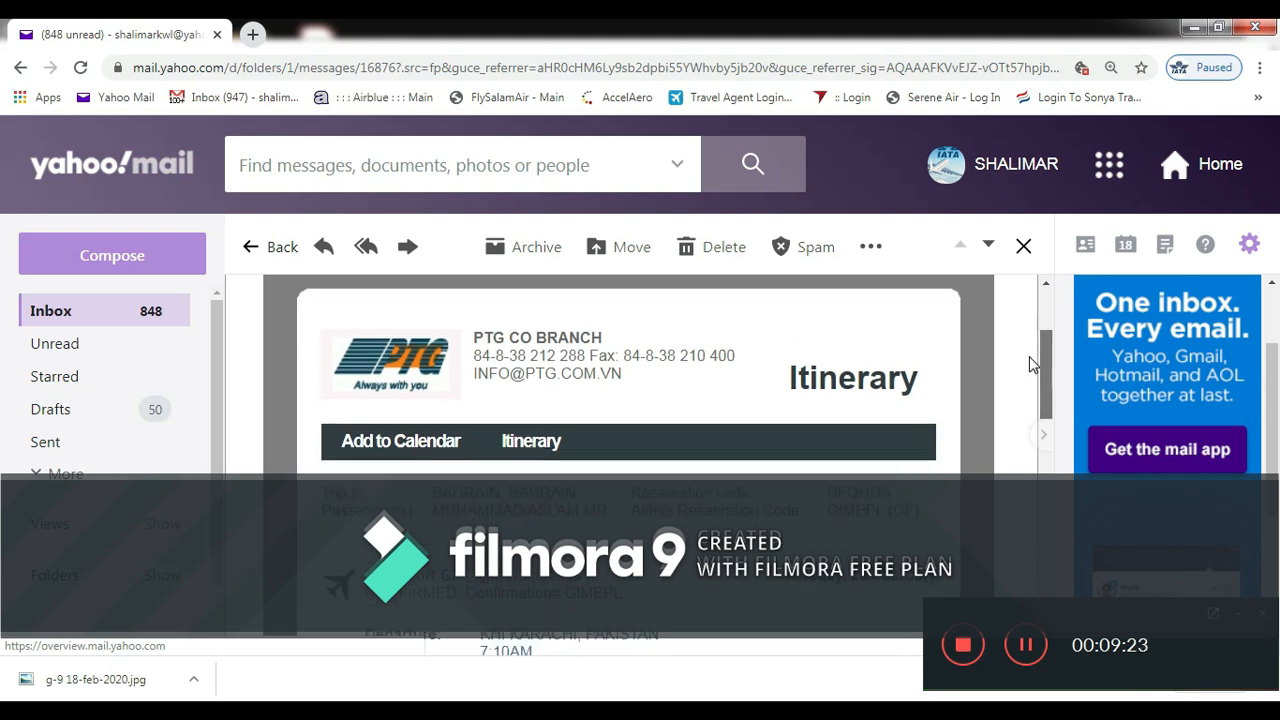
scroll(1033, 365, "down", 2)
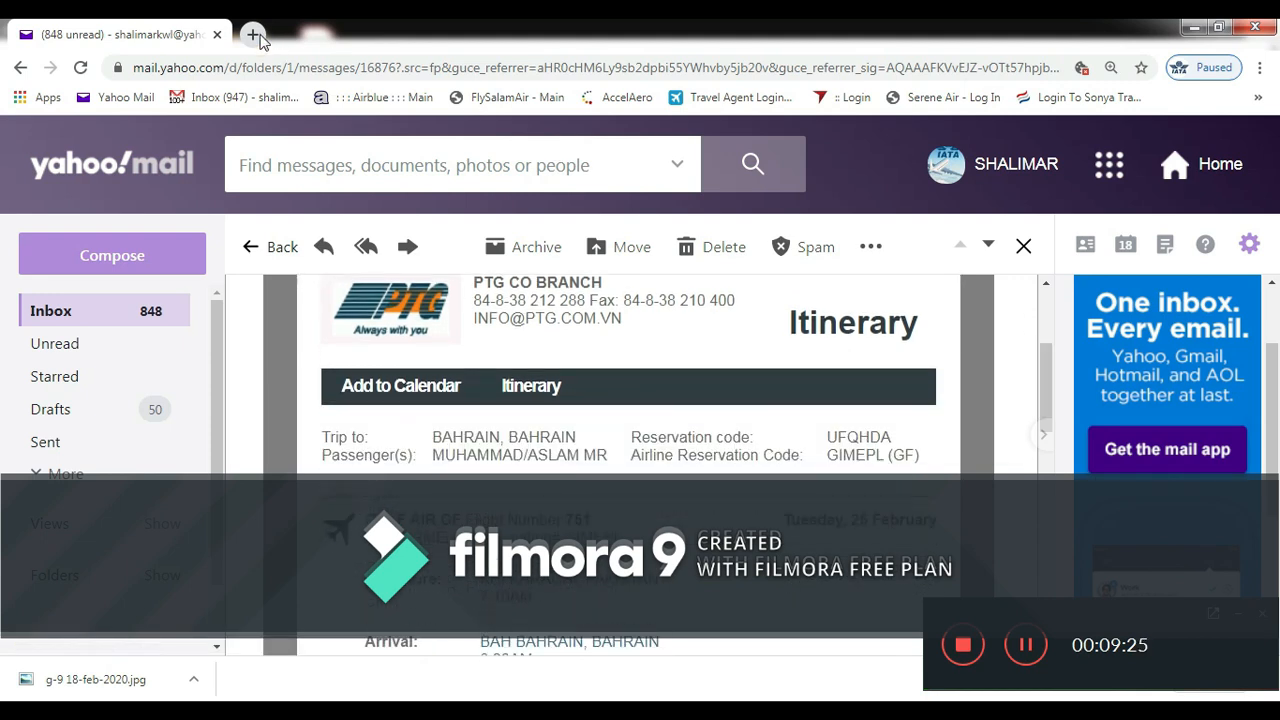
- Open gulfair.com in a new tab and retrieve the booking using the reservation code and surname
left_click(253, 34)
type("gulfair.com")
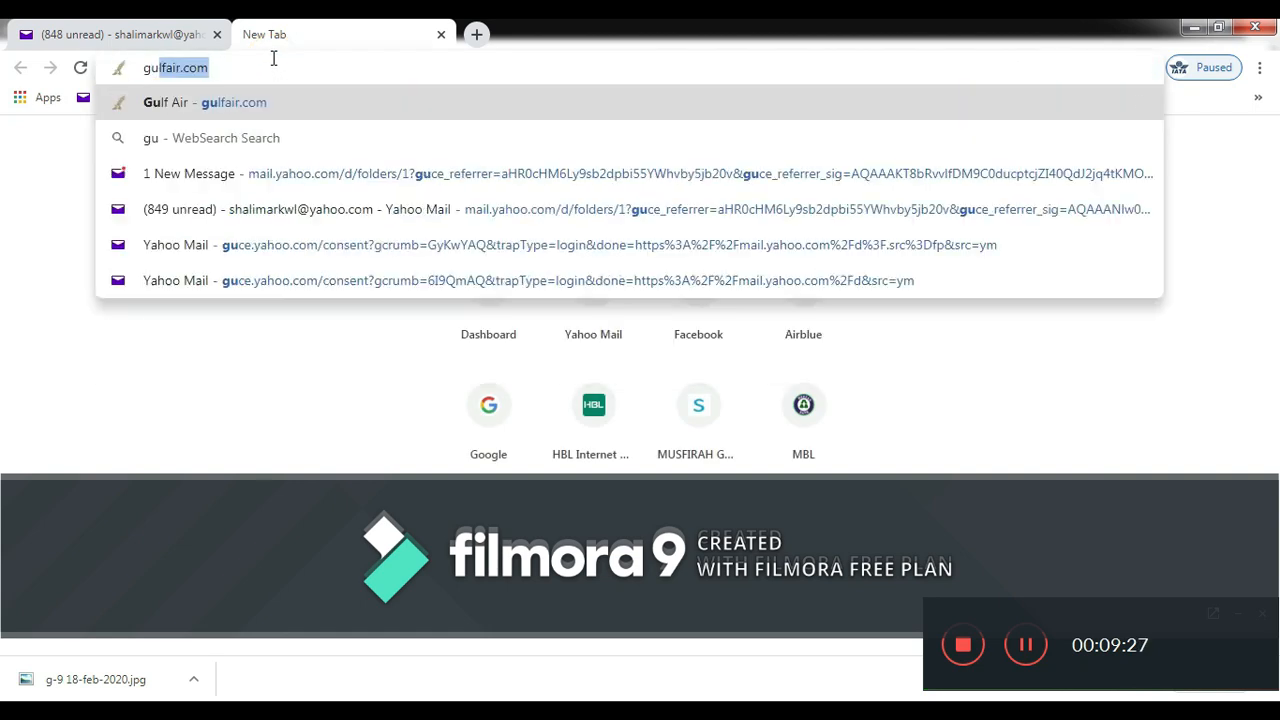
left_click(265, 107)
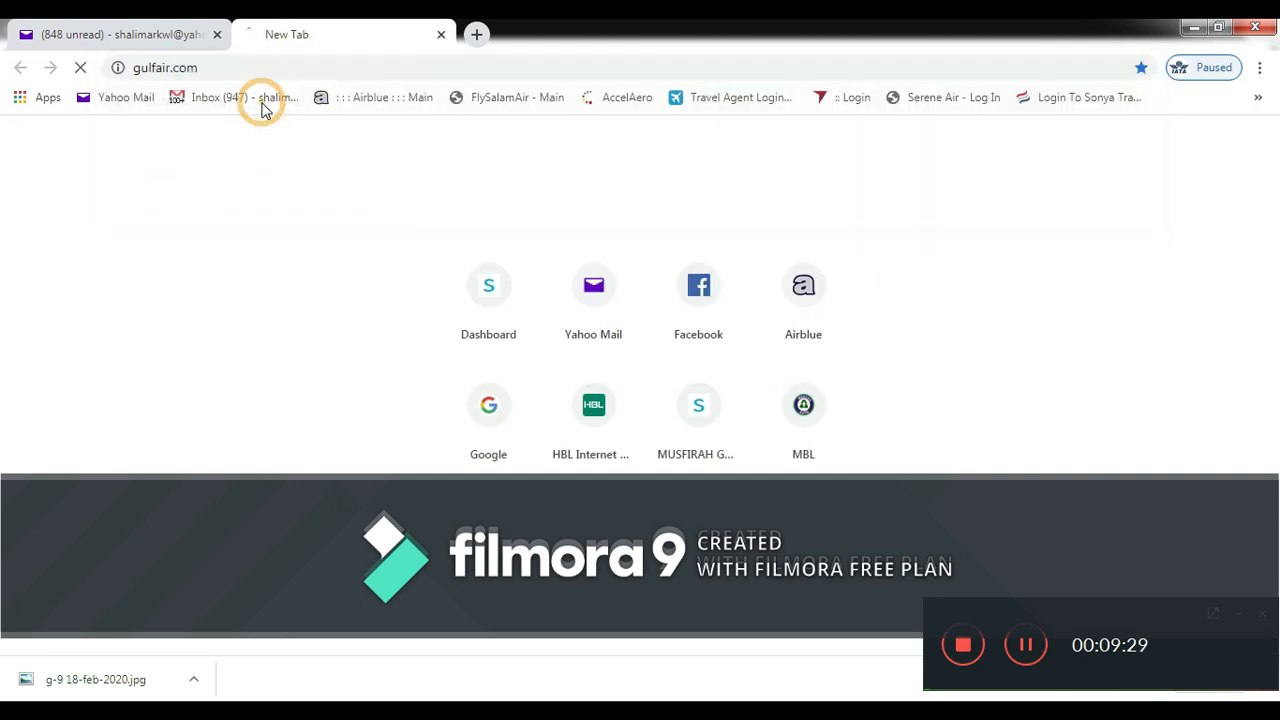
left_click(137, 36)
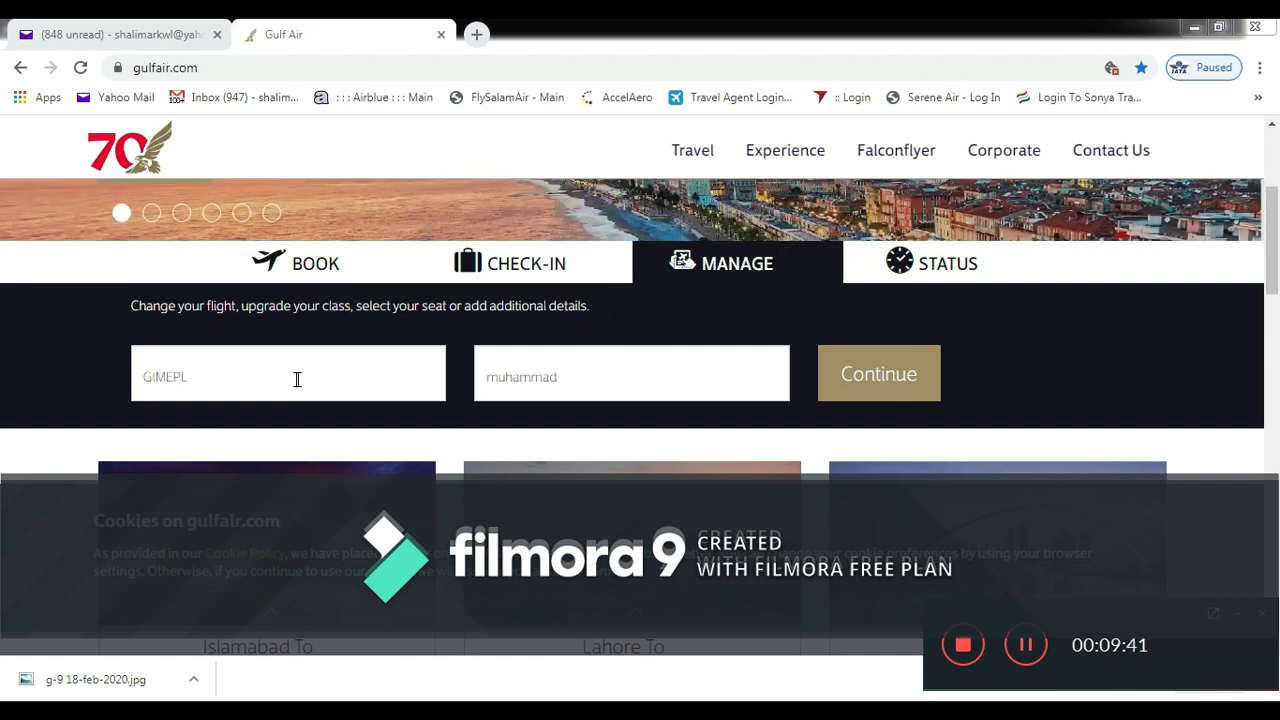
left_click(140, 34)
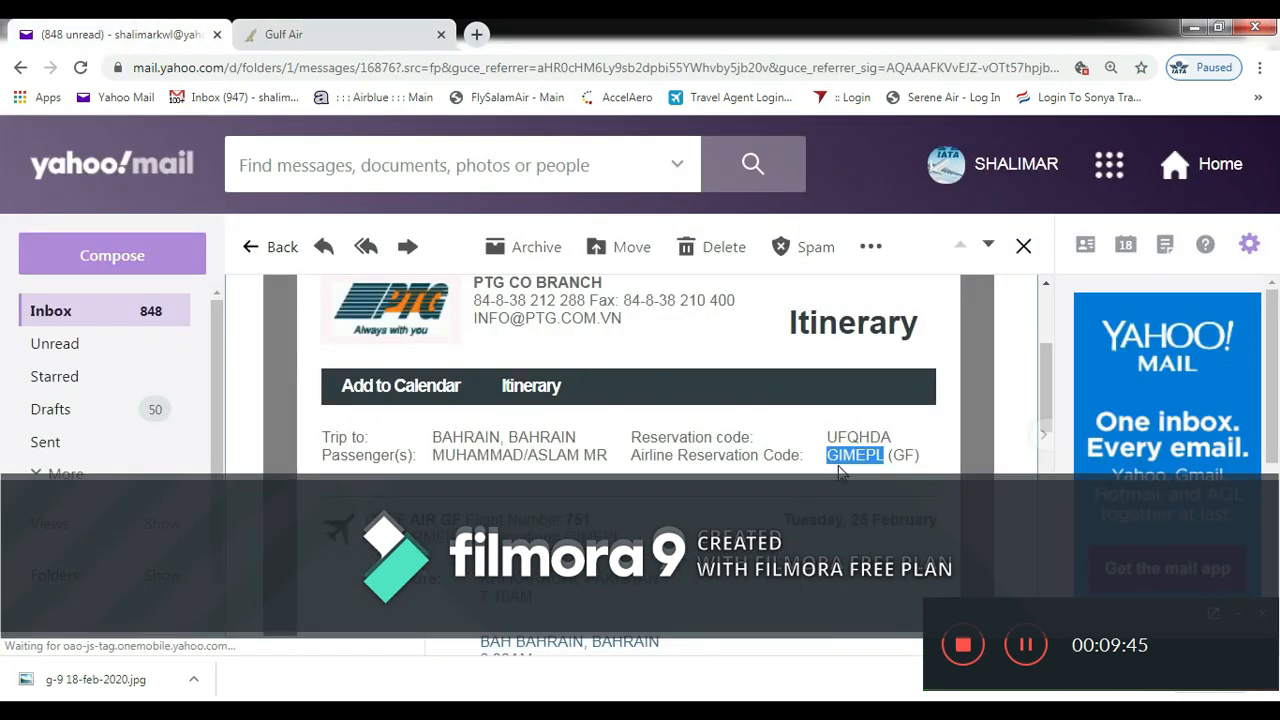
left_click(310, 30)
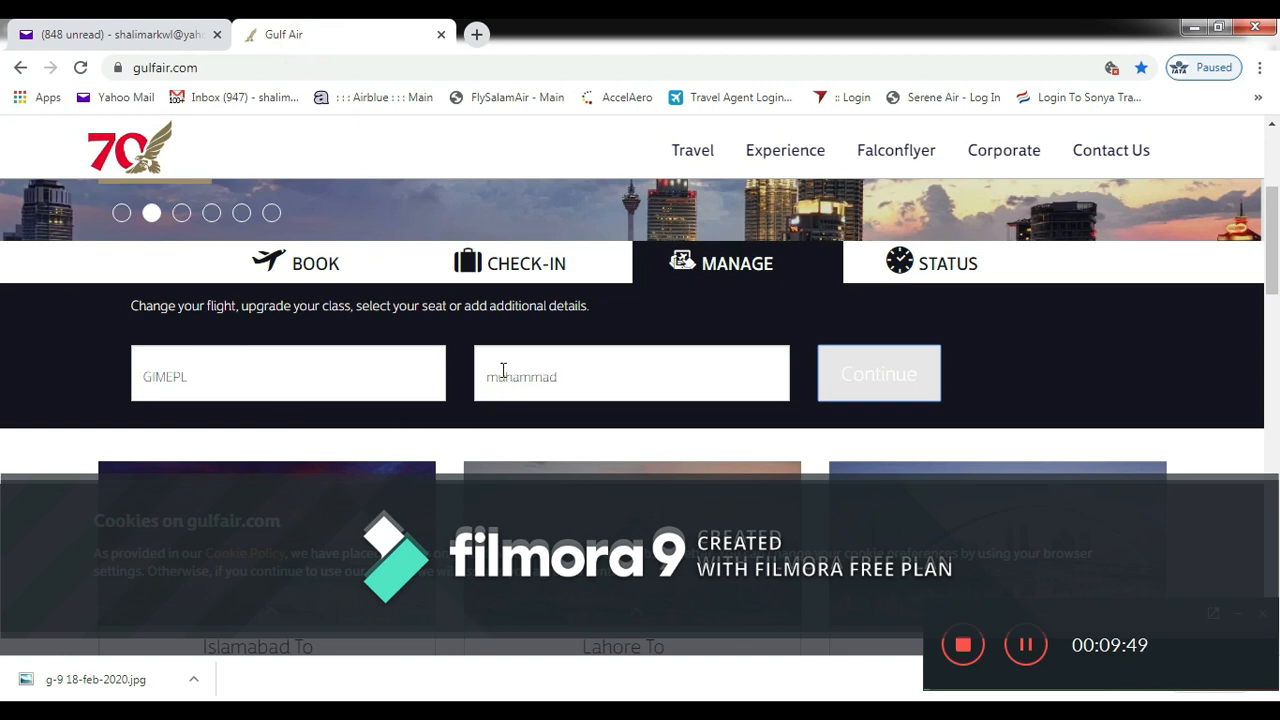
left_click(876, 400)
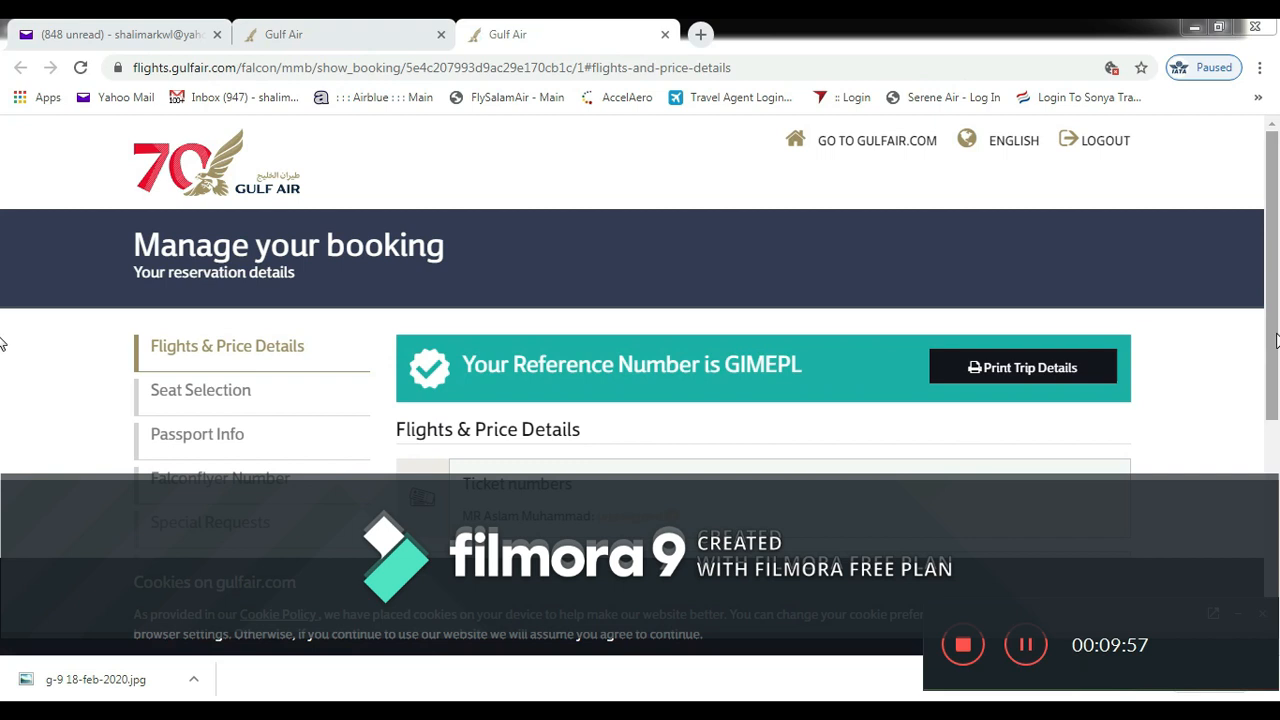
- Verify GF 0751 is Confirmed with no ticket number yet, then close the booking details tab
left_click_drag(1275, 340, 1275, 481)
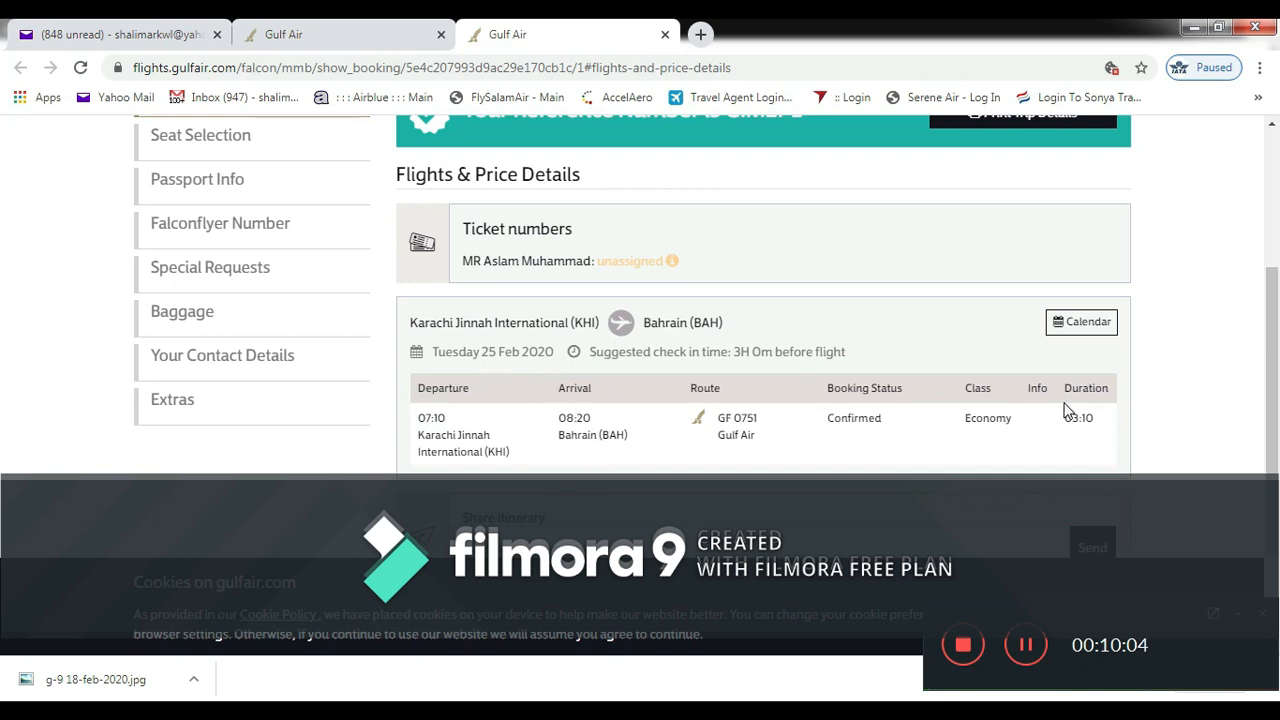
scroll(5, 414, "down", 3)
left_click_drag(1278, 548, 1272, 367)
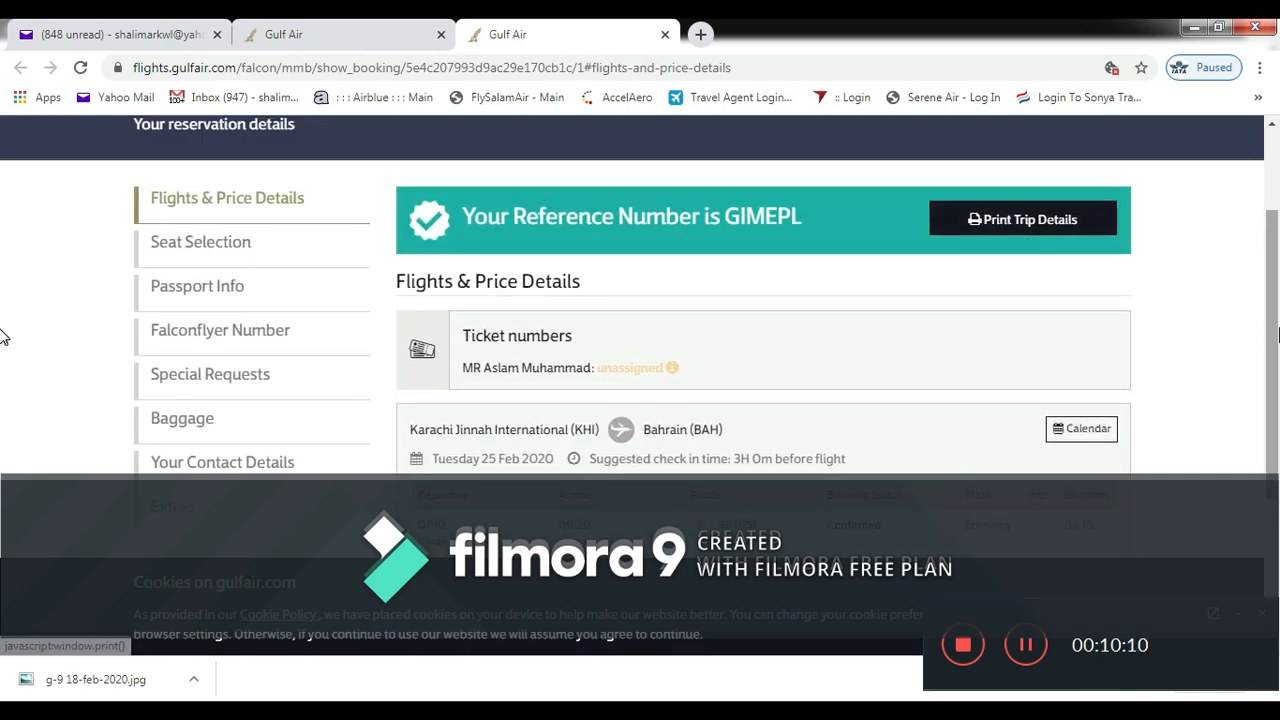
scroll(2, 360, "down", 2)
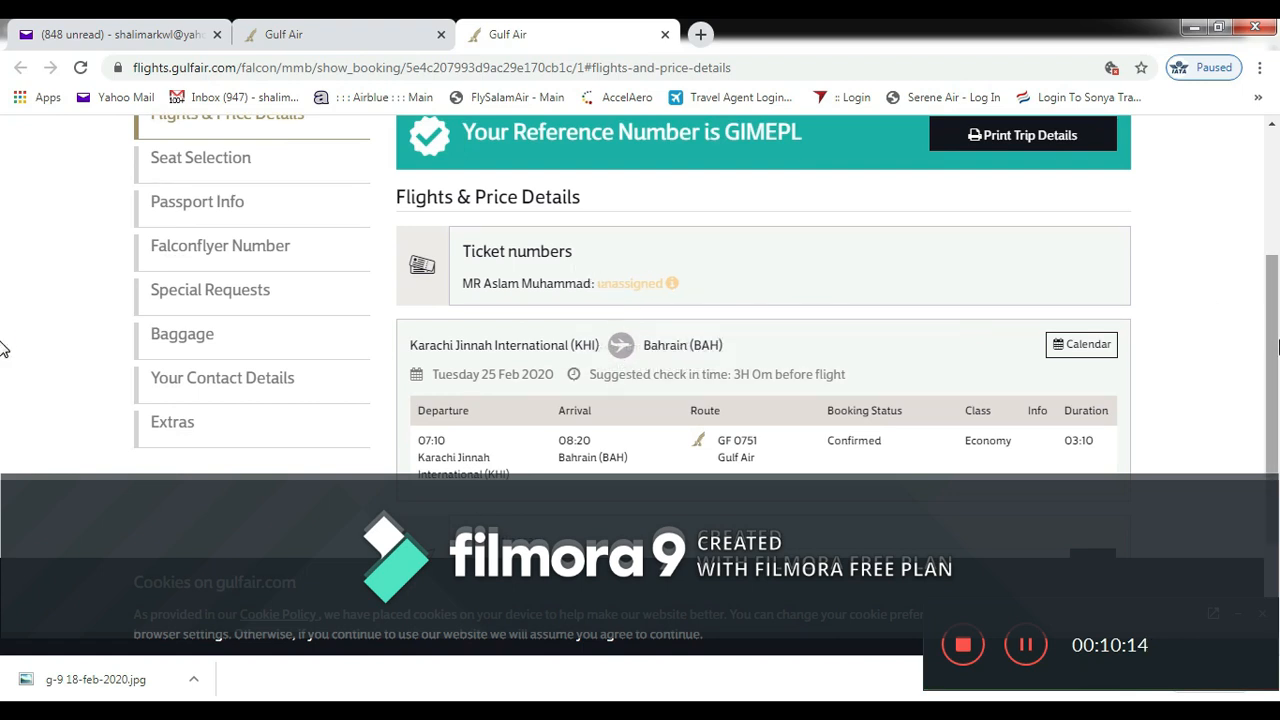
scroll(2, 350, "down", 3)
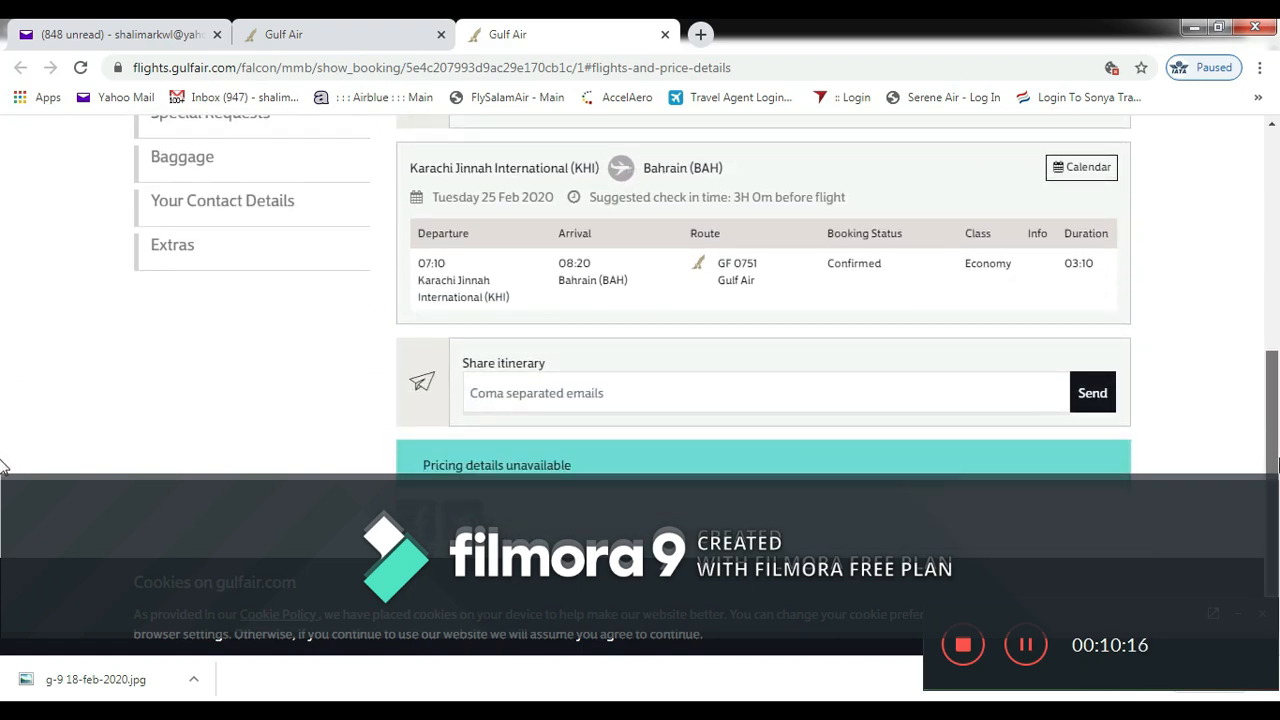
scroll(2, 400, "up", 4)
scroll(1273, 206, "down", 3)
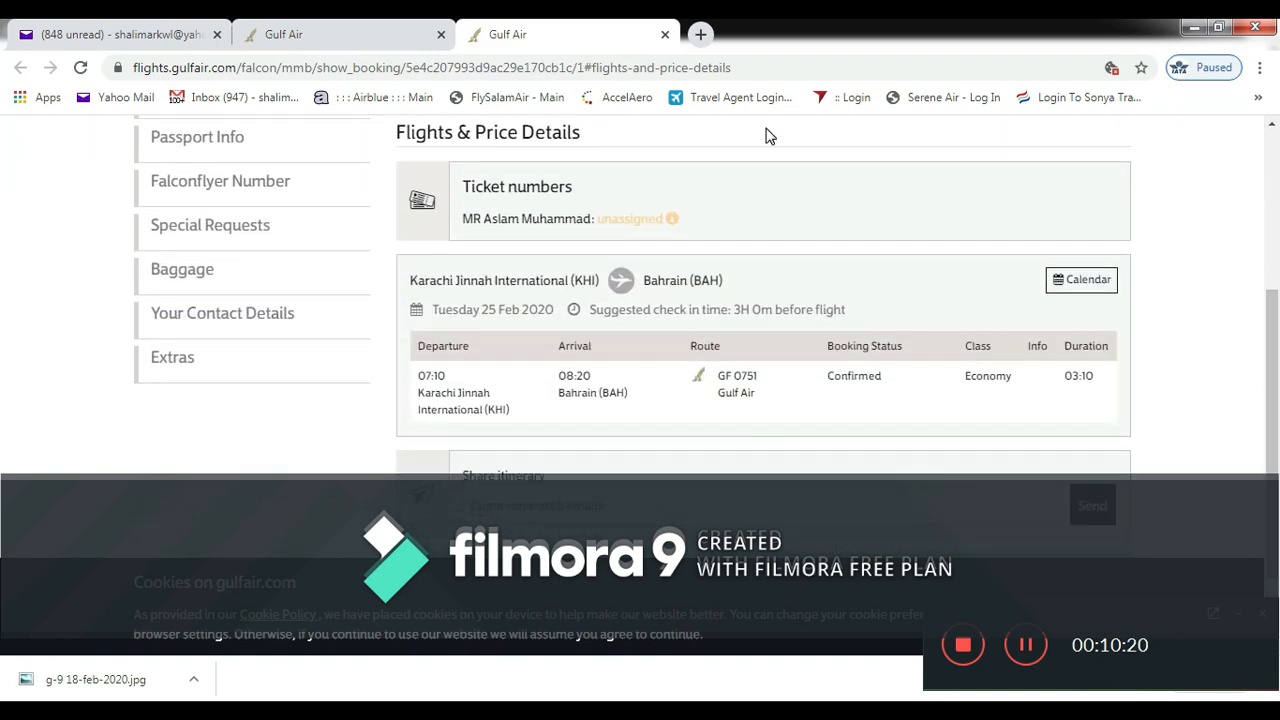
left_click(665, 35)
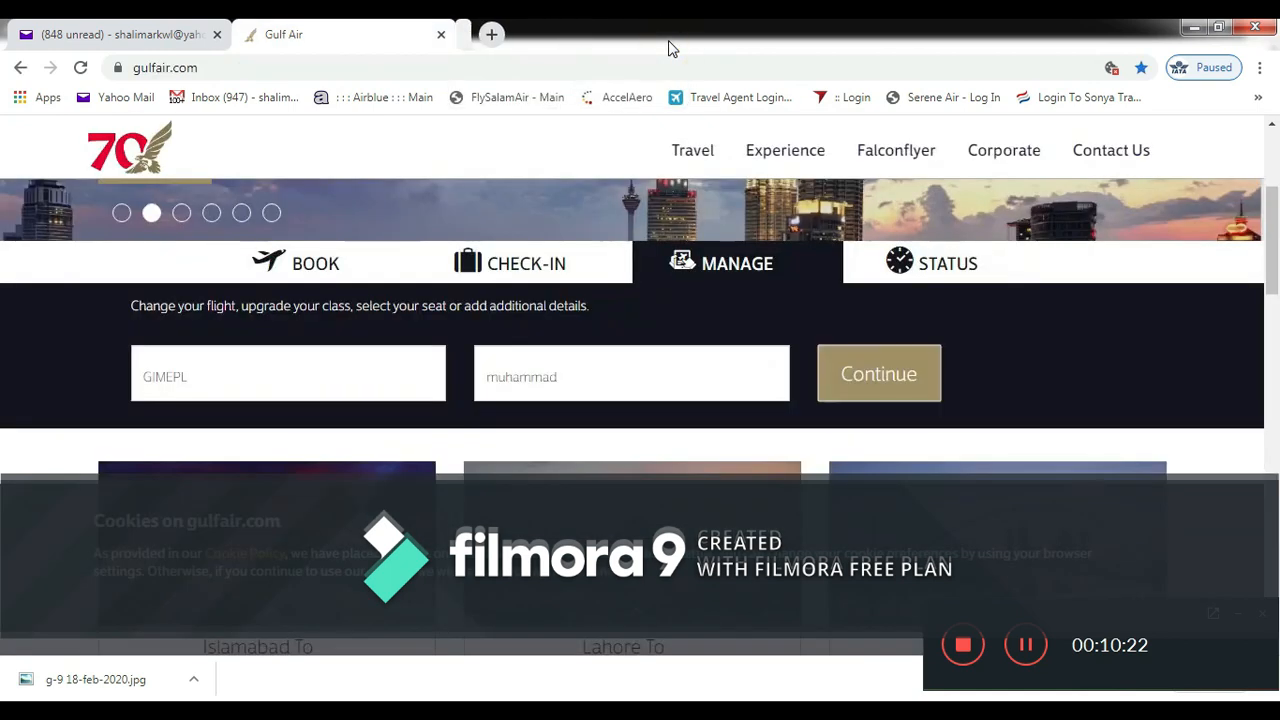
- Return to the Shalimar app's home page of airline and service tiles
key("alt+Tab")
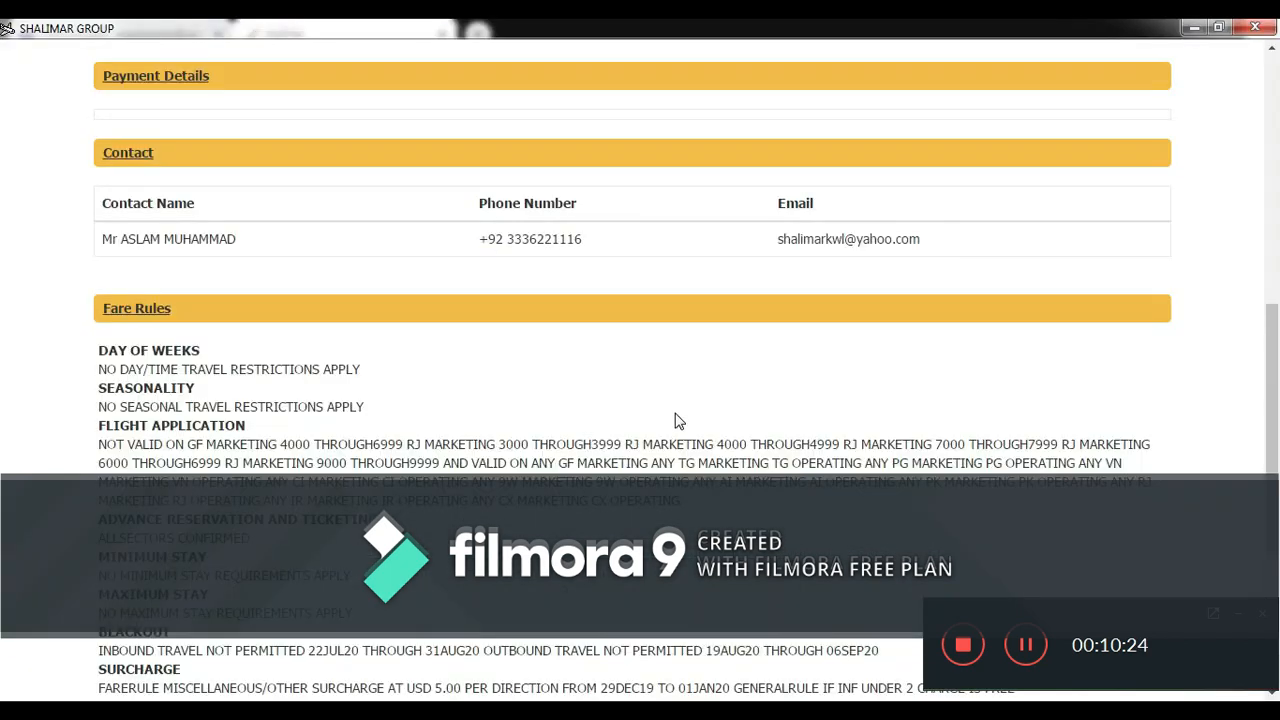
left_click_drag(1270, 468, 1263, 313)
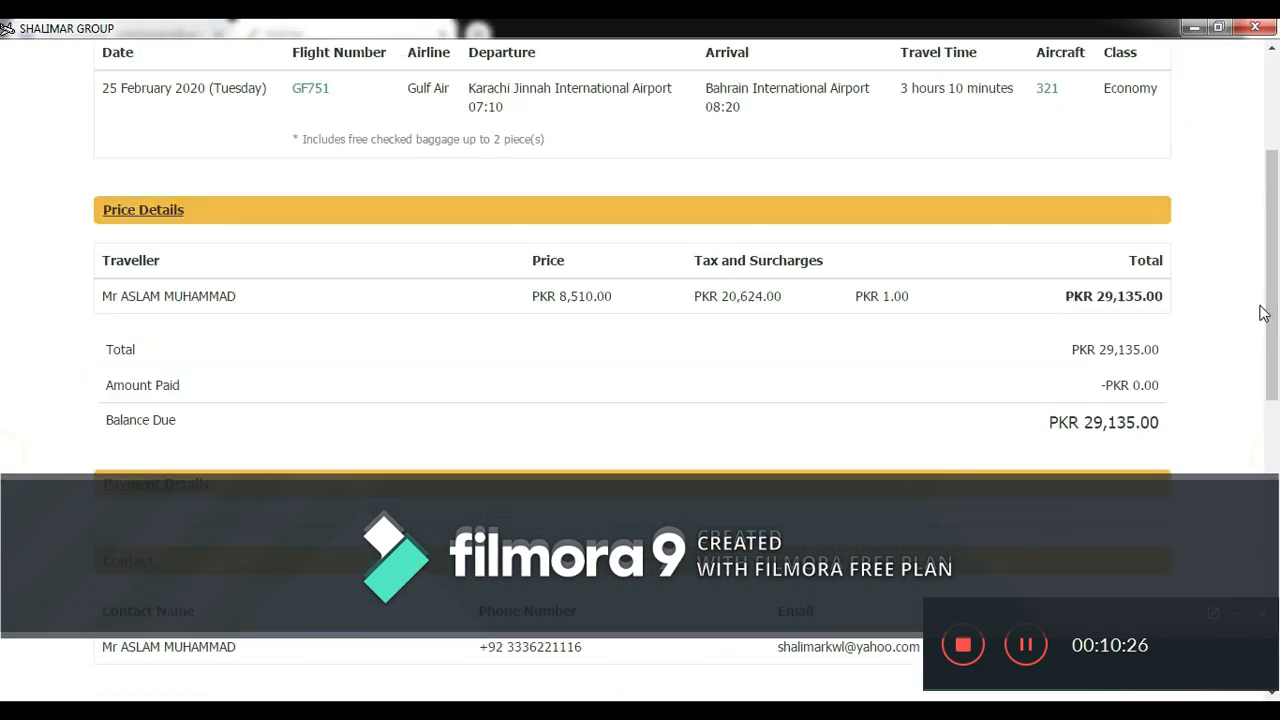
left_click(1024, 643)
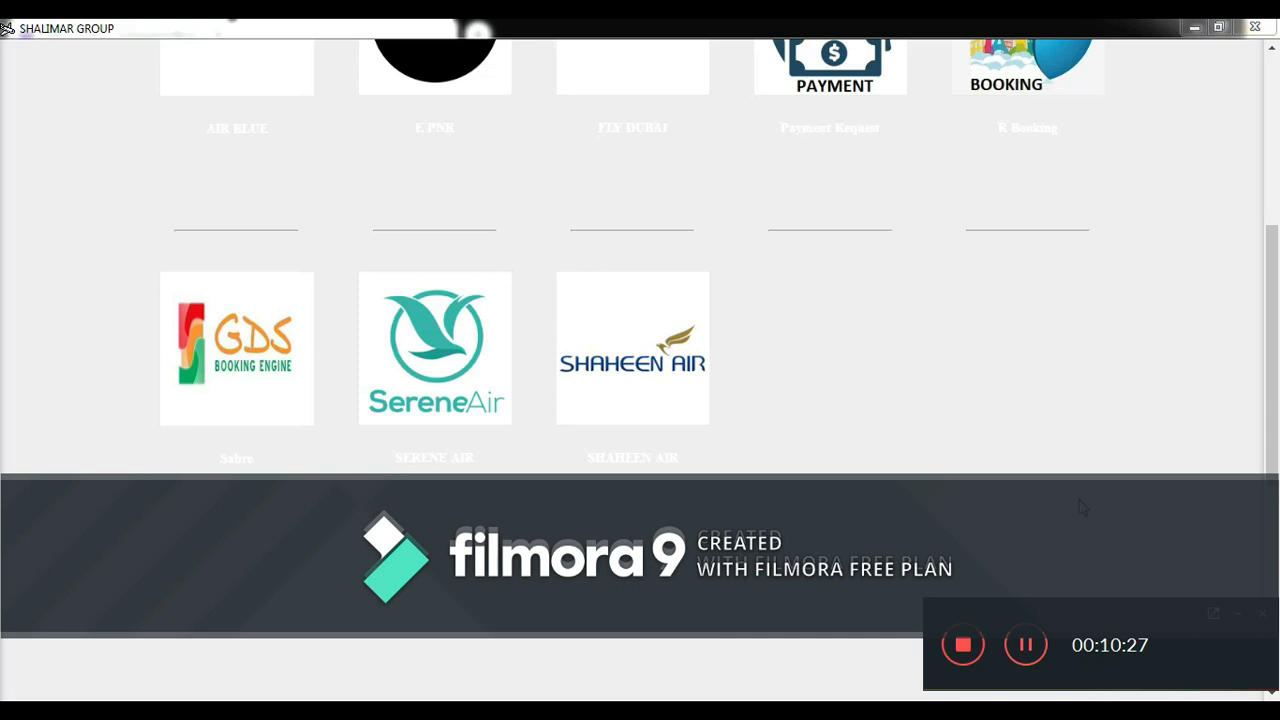
left_click_drag(1272, 460, 1275, 401)
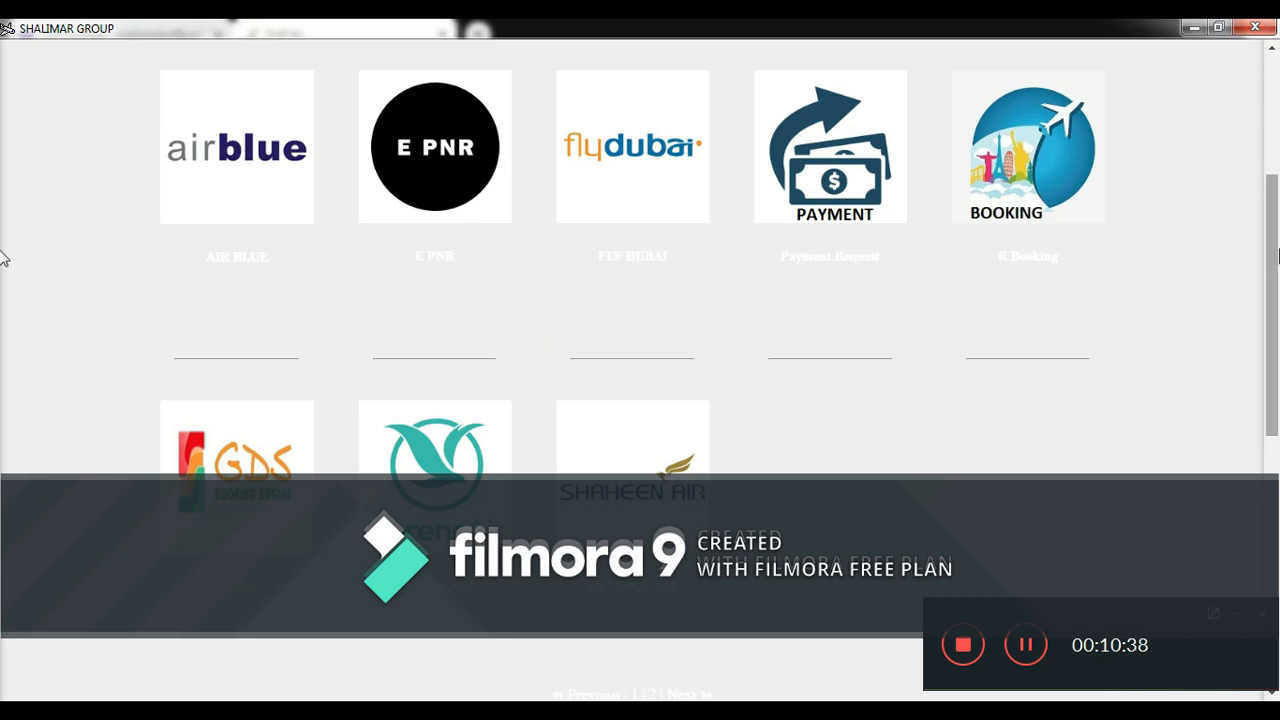
- Open the blank E PNR form with Action left at Issue Ticket, then return to the Gulf Air browser
left_click(468, 133)
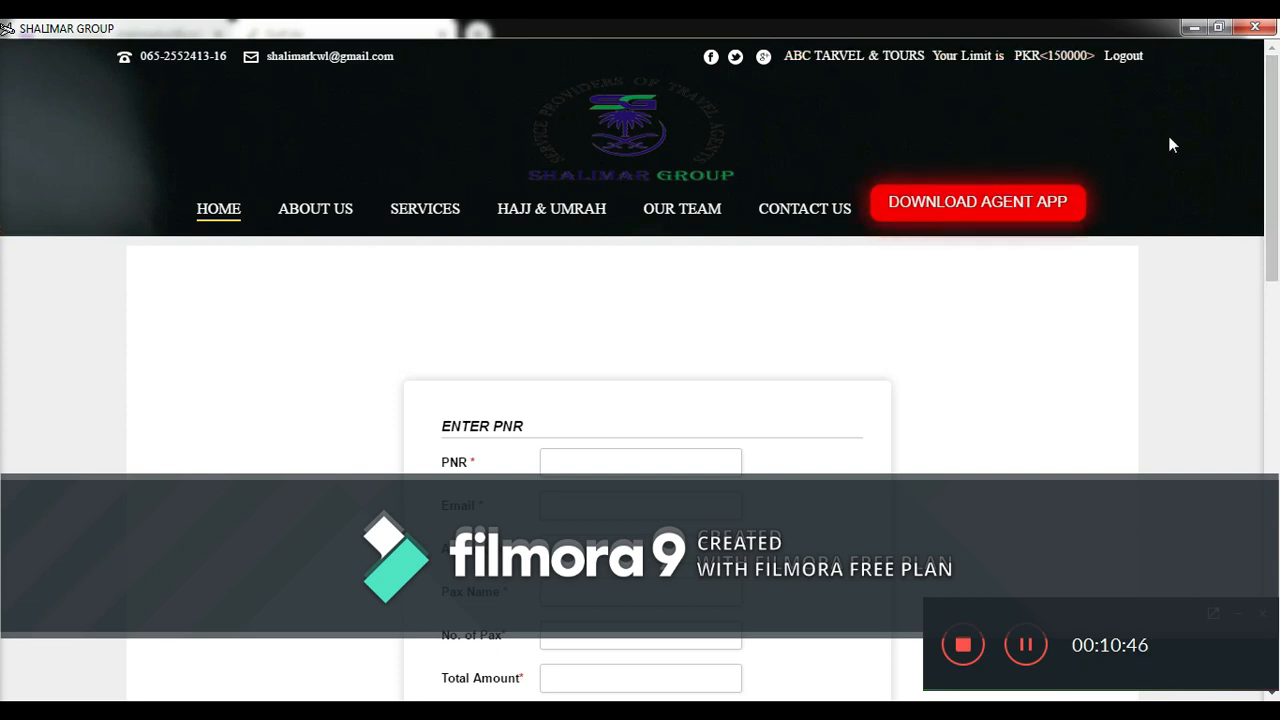
left_click_drag(1272, 143, 1266, 270)
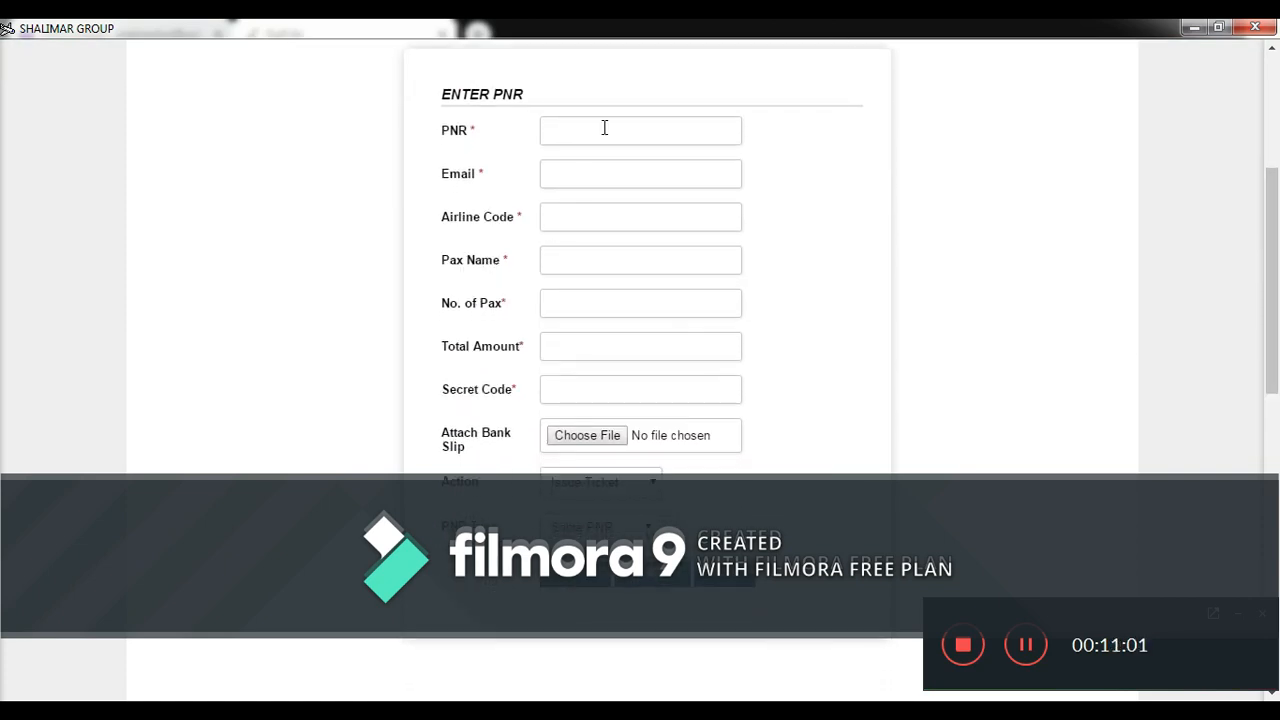
left_click_drag(1276, 322, 1276, 386)
left_click(619, 311)
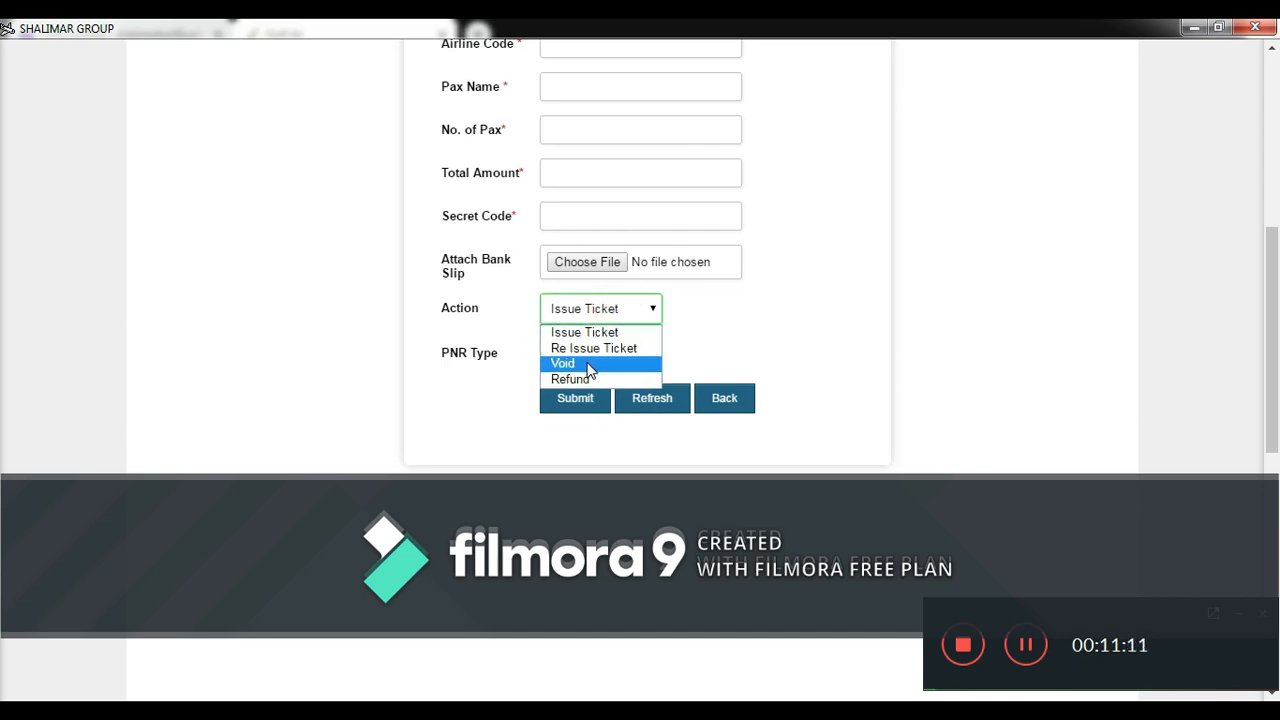
left_click(819, 301)
left_click_drag(1276, 385, 1276, 323)
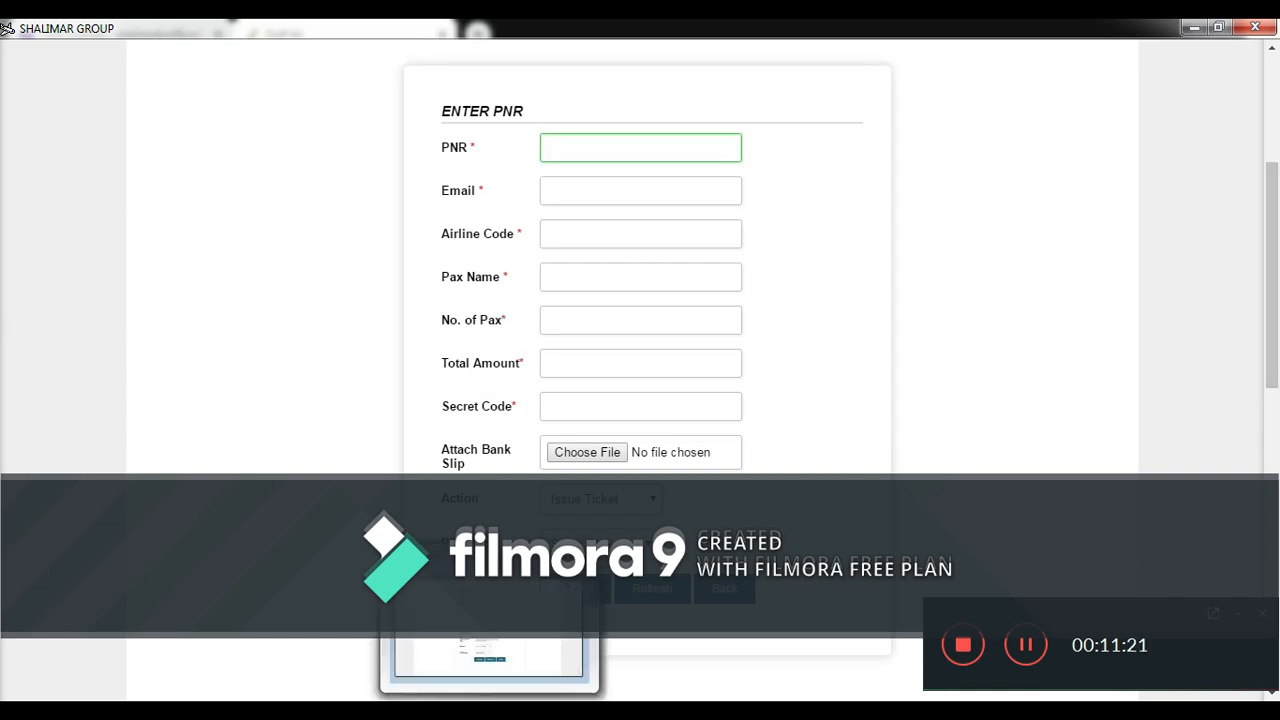
left_click(546, 708)
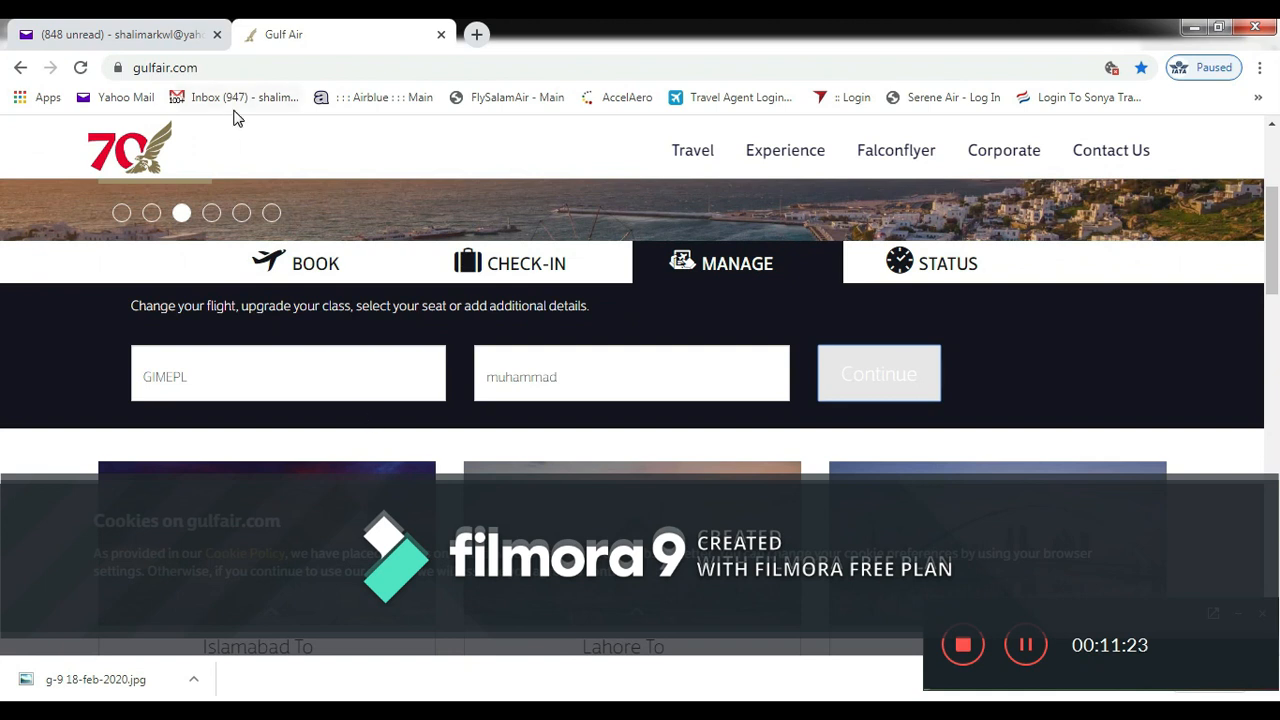
- Copy the reservation code from the Yahoo Mail itinerary and paste it into the PNR field
left_click(115, 34)
left_click_drag(830, 430, 866, 432)
left_click(897, 438)
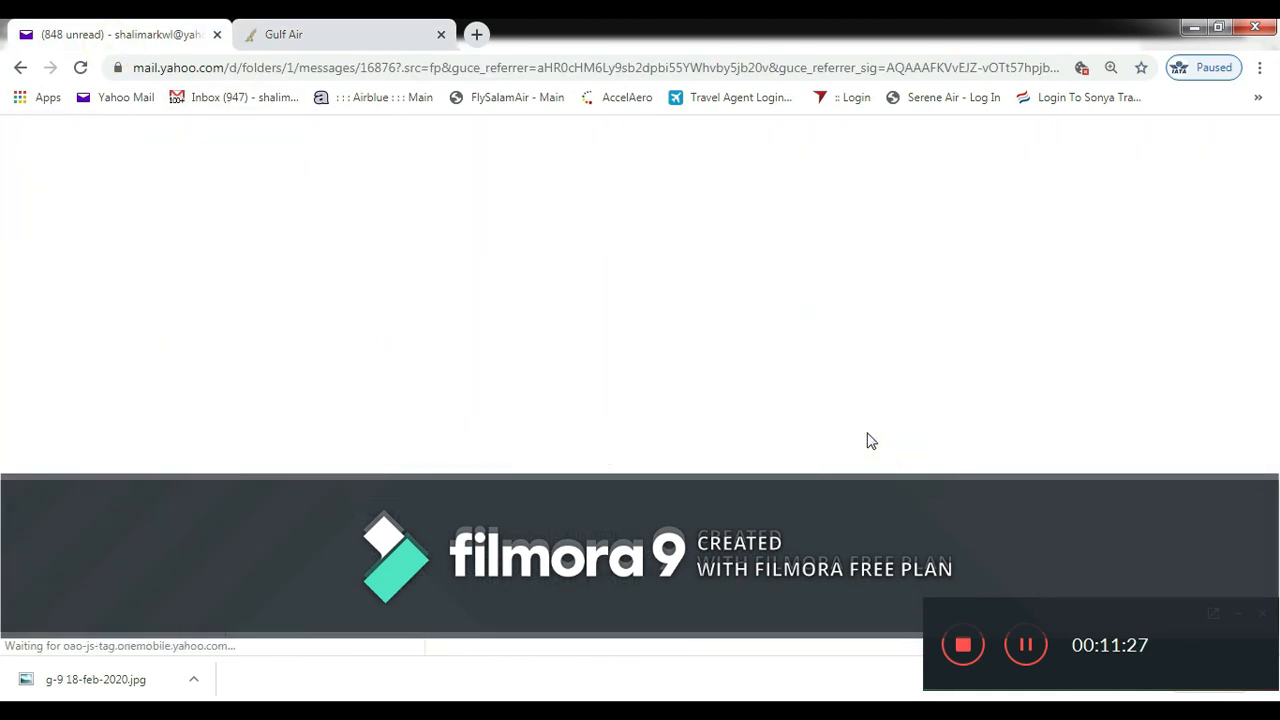
left_click_drag(1050, 553, 1052, 389)
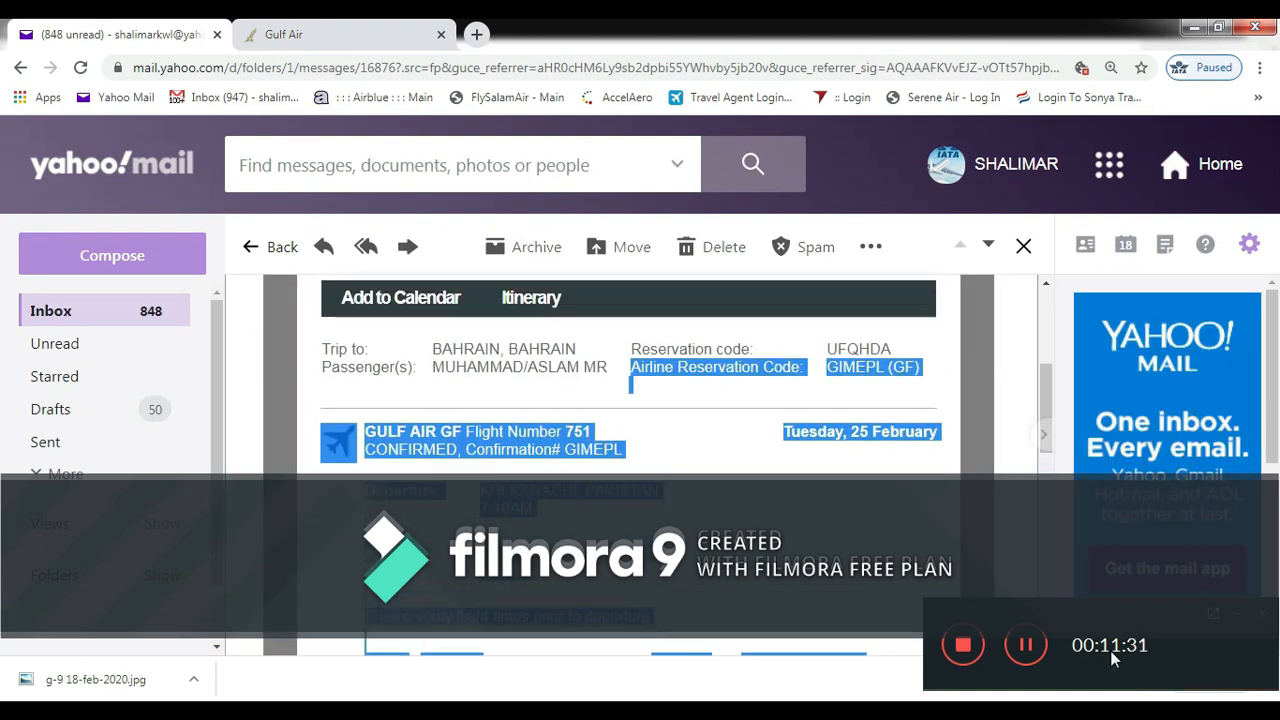
left_click(900, 336)
left_click_drag(900, 336, 830, 345)
key("ctrl+c")
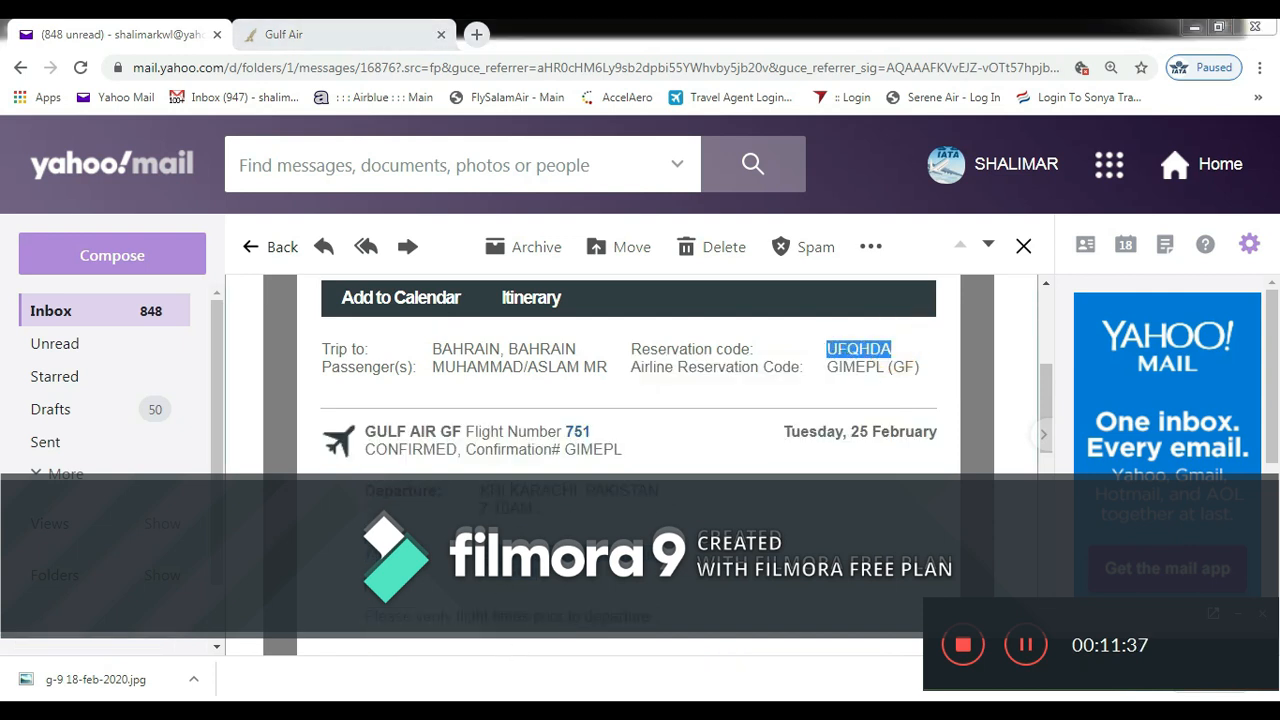
key("alt+Tab")
left_click(583, 148)
key("ctrl+v")
- Enter the contact e-mail, airline code GF and the passenger's name
left_click(575, 181)
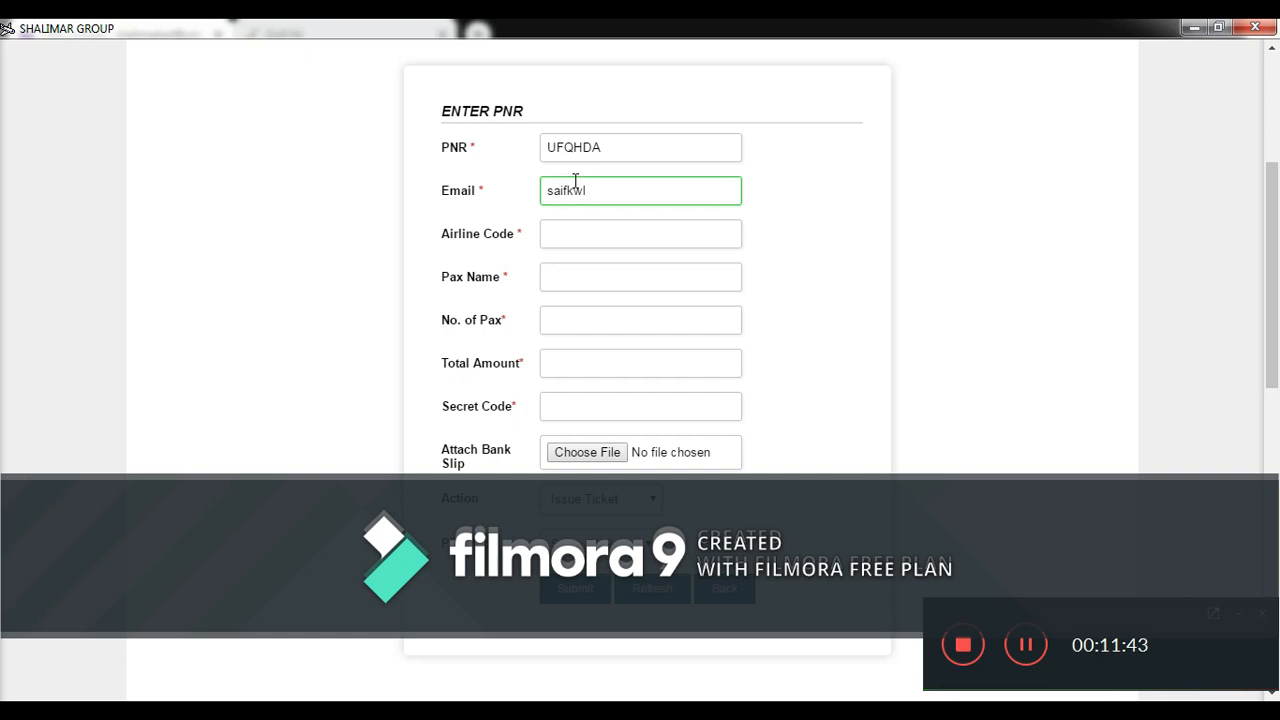
left_click_drag(1272, 288, 1265, 309)
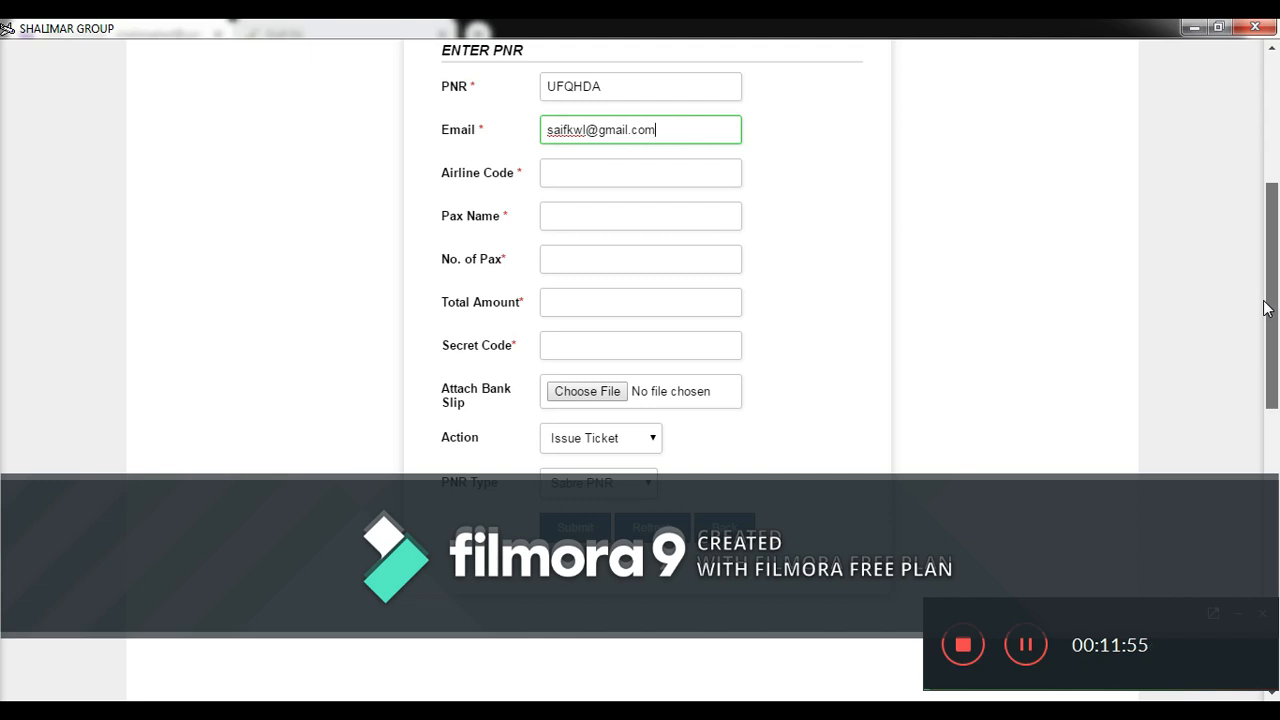
left_click(688, 182)
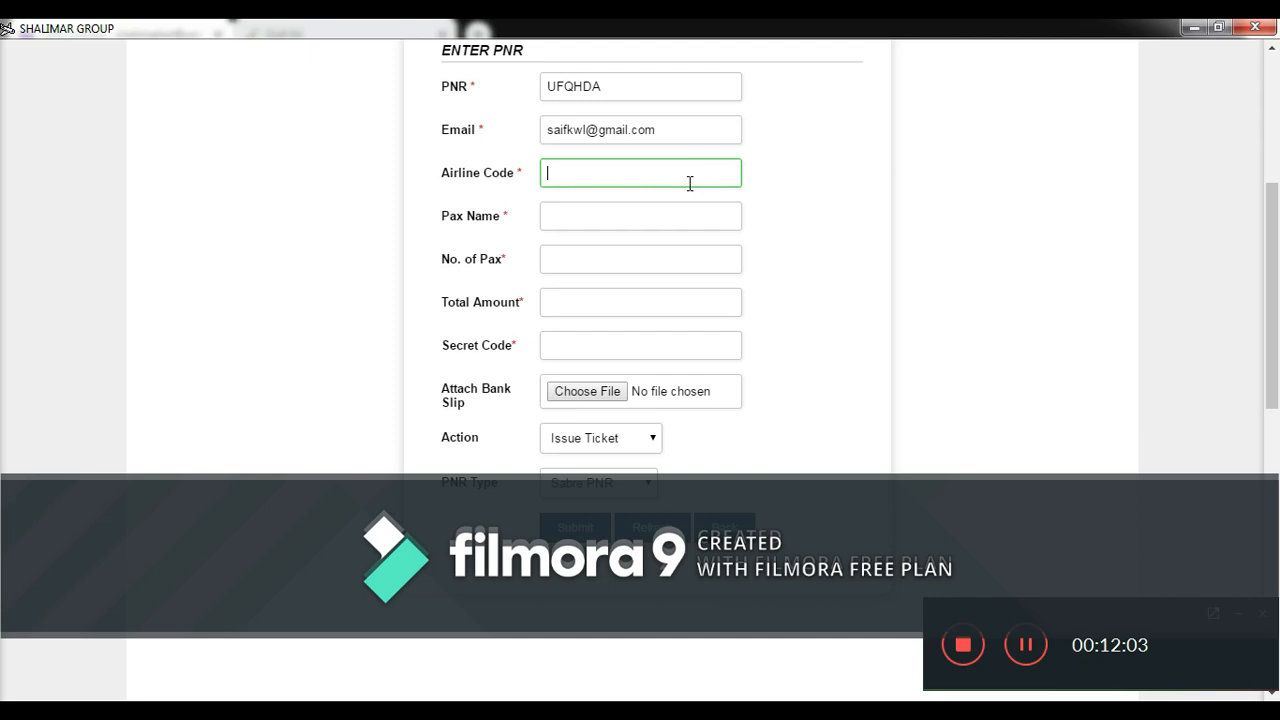
type("gf")
key("BackSpace")
type("GF")
left_click(642, 227)
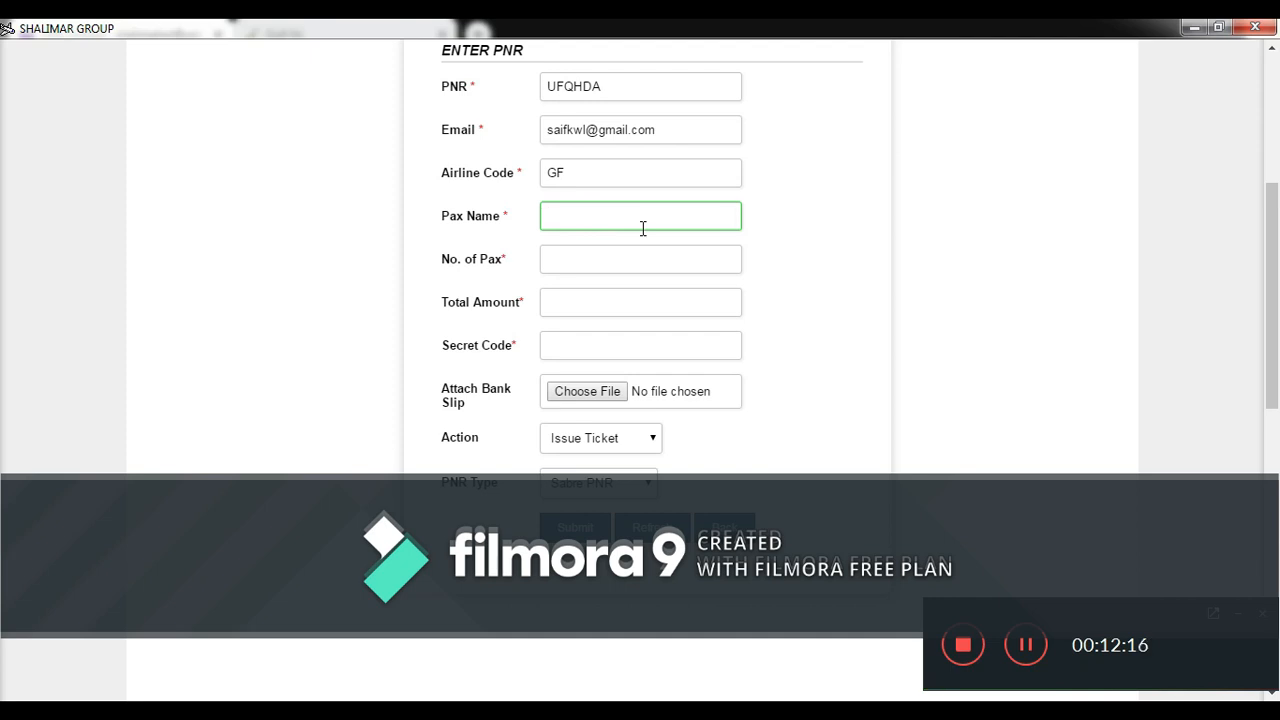
- Fill in 1 passenger, the 29134 total amount and the secret code
left_click(629, 255)
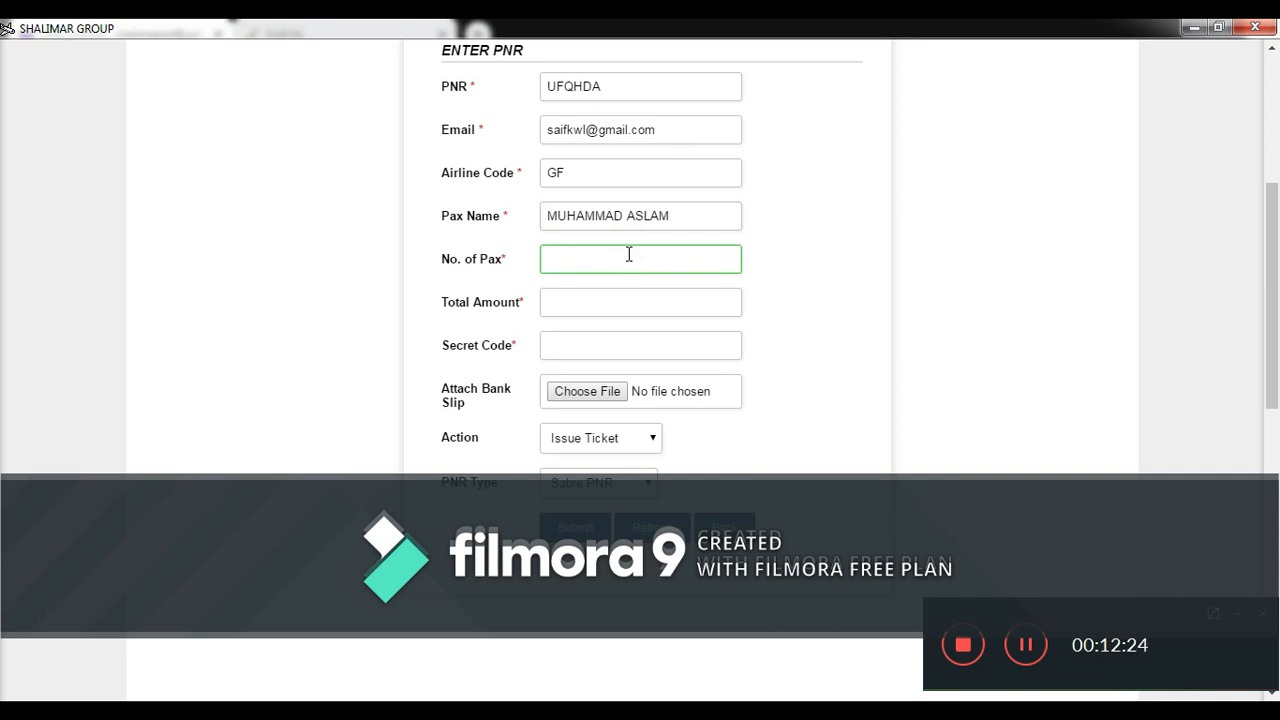
type("1")
left_click(600, 302)
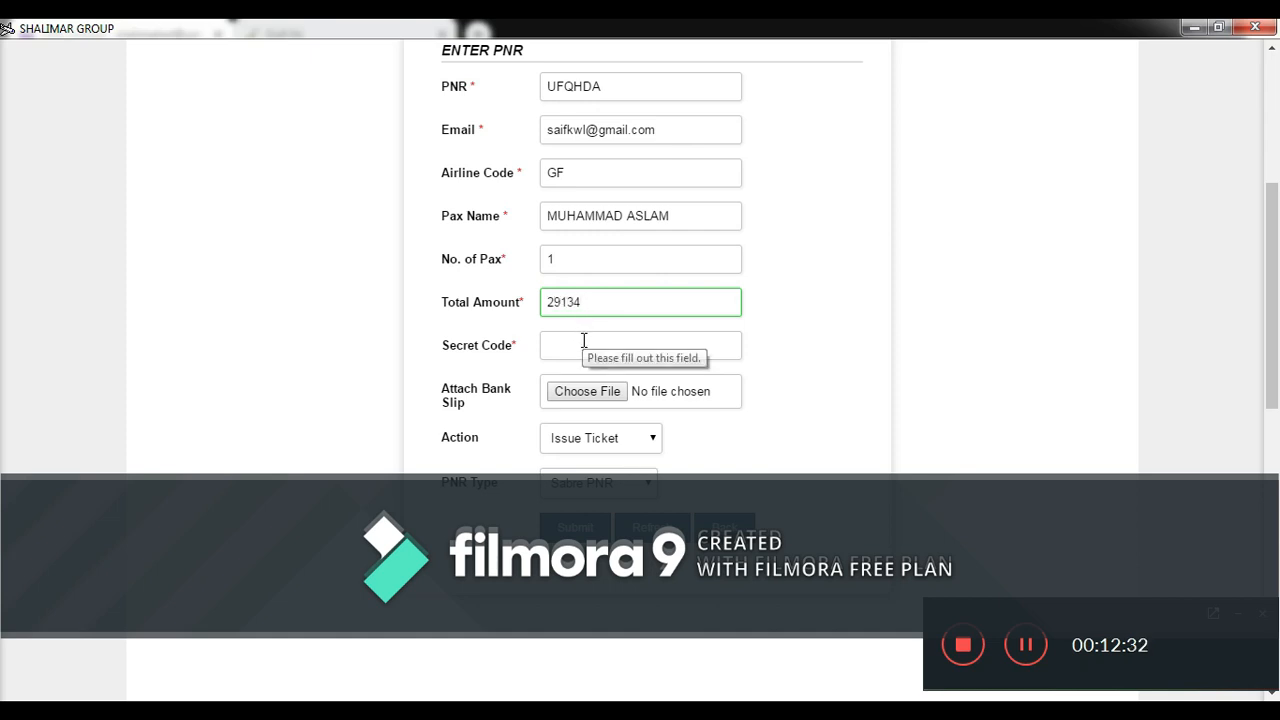
left_click(584, 341)
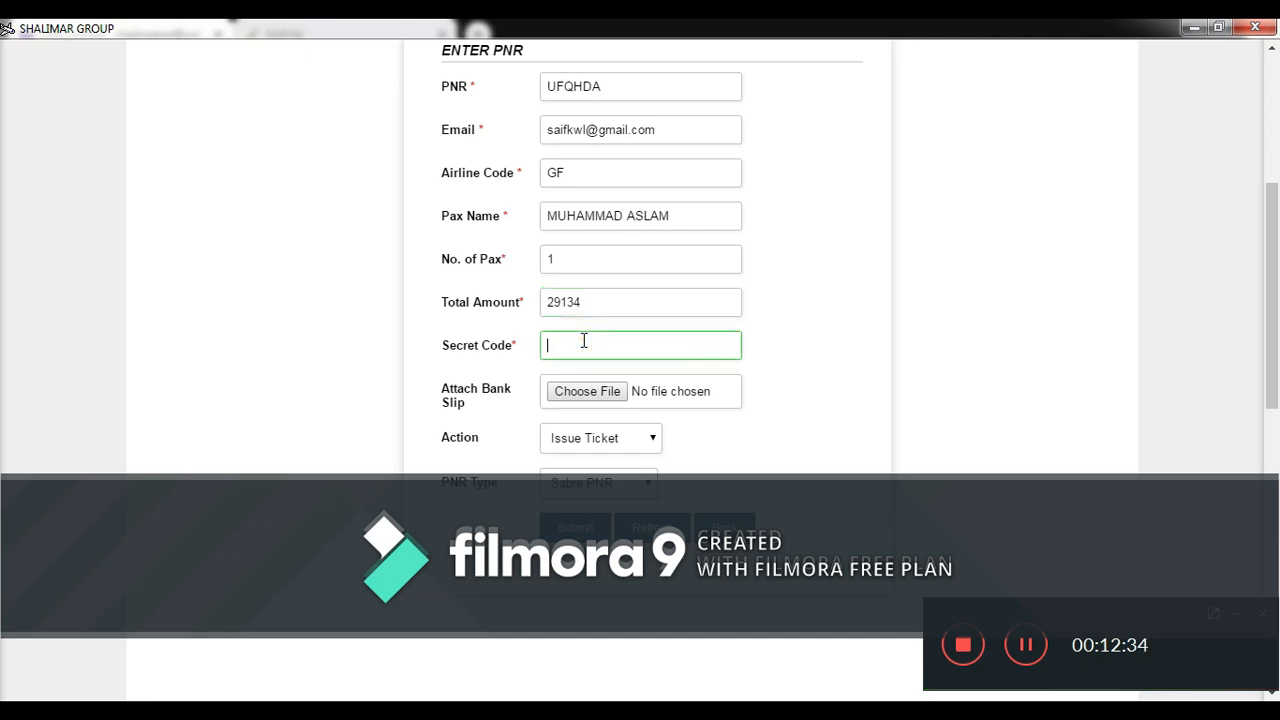
type("ABC123")
- Confirm the Action is Issue Ticket and the PNR Type is Sabre PNR
left_click_drag(1272, 376, 1272, 289)
scroll(1272, 289, "down", 3)
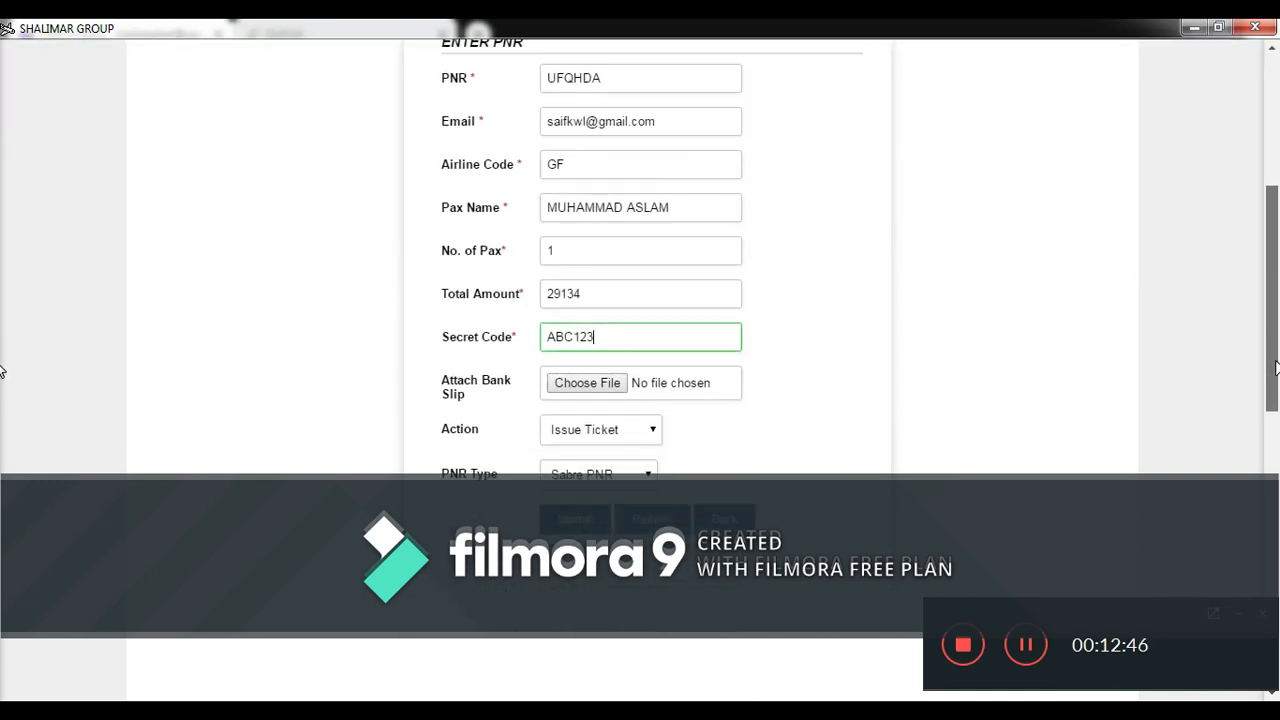
scroll(1272, 296, "up", 4)
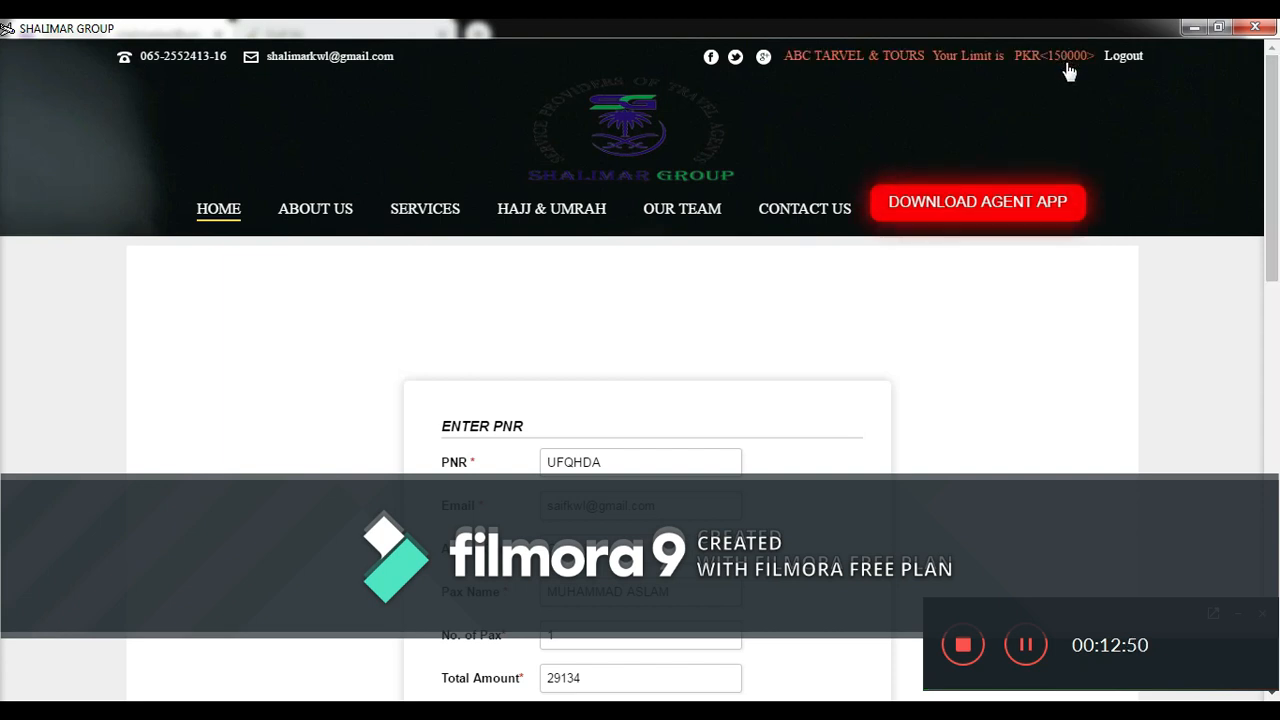
scroll(3, 266, "down", 4)
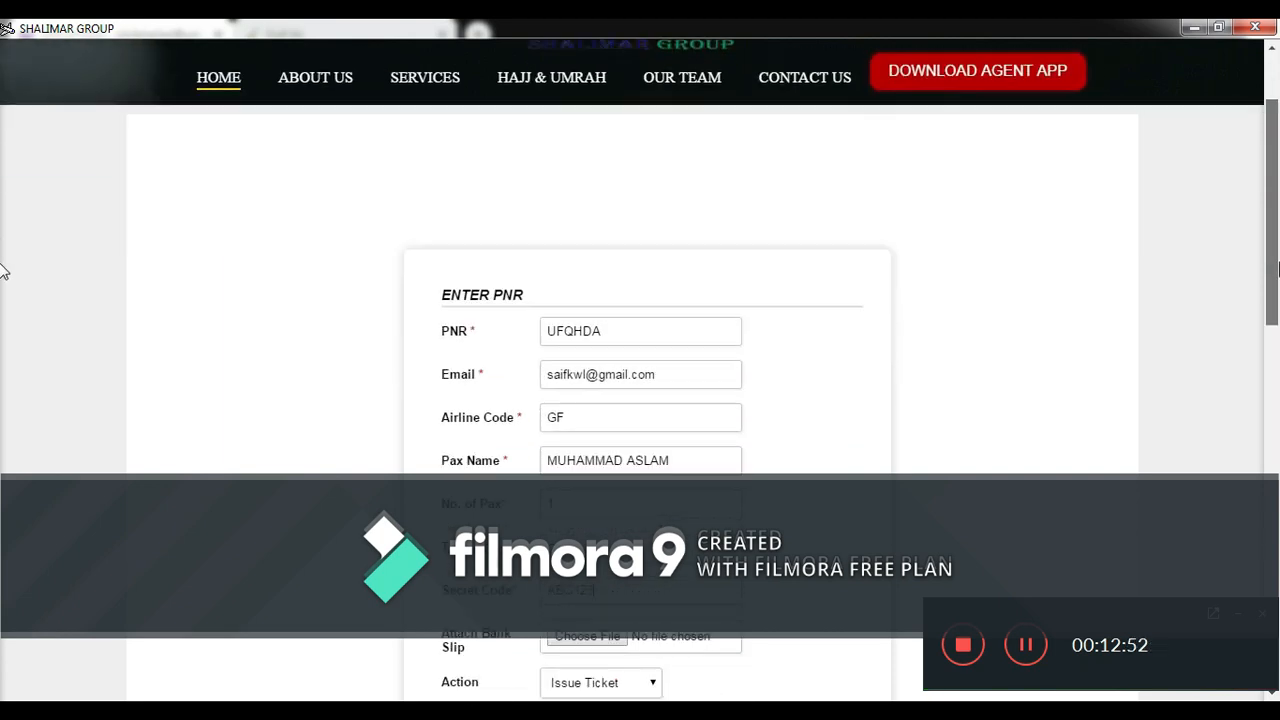
scroll(3, 283, "down", 2)
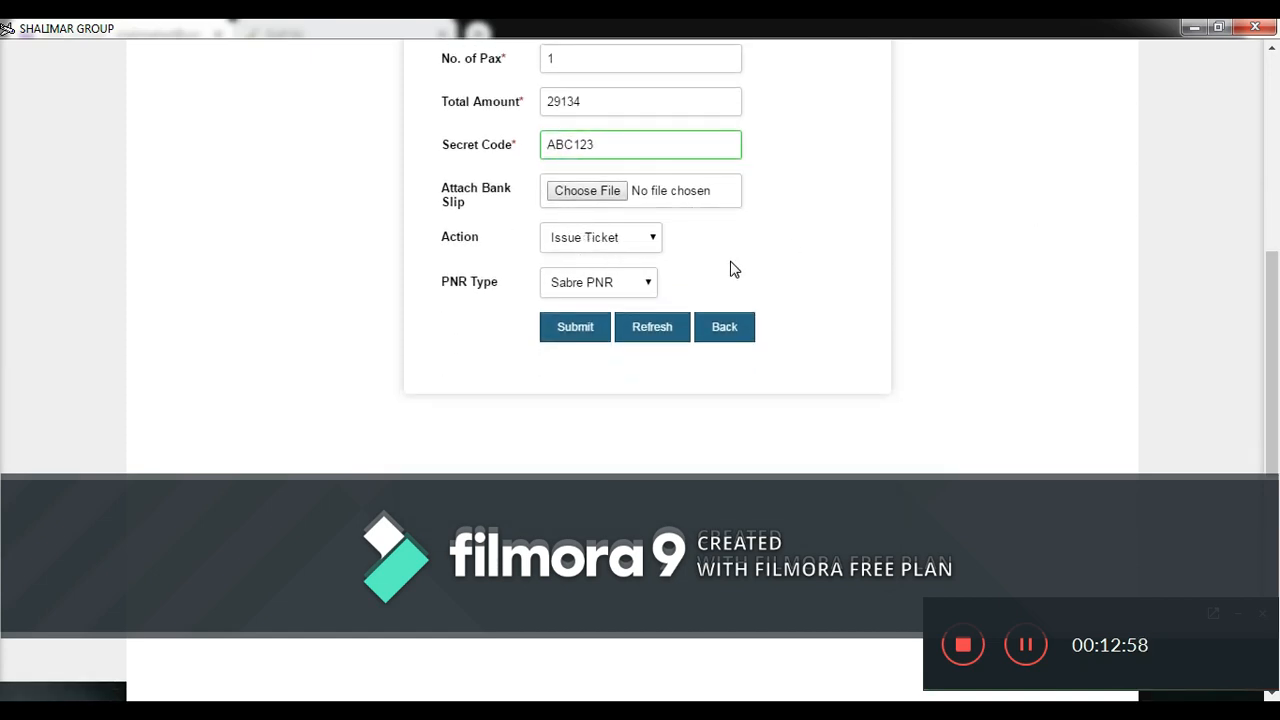
left_click(628, 242)
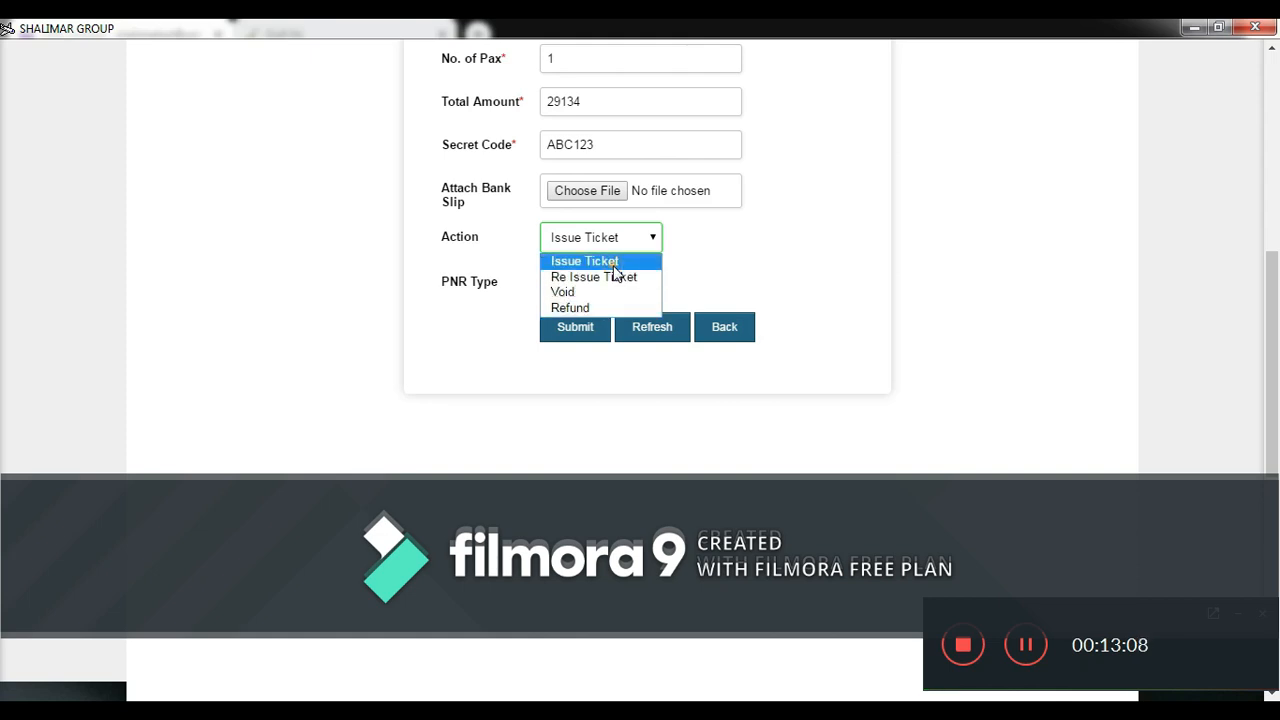
left_click(613, 266)
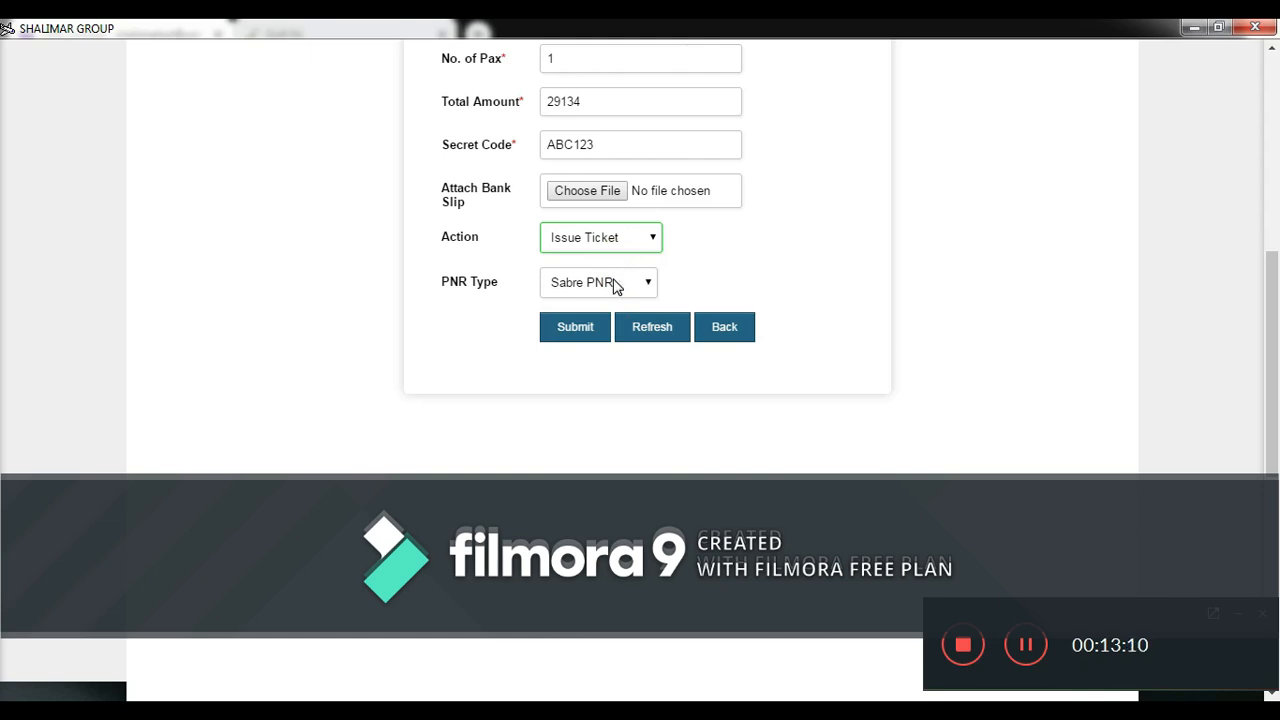
left_click(616, 285)
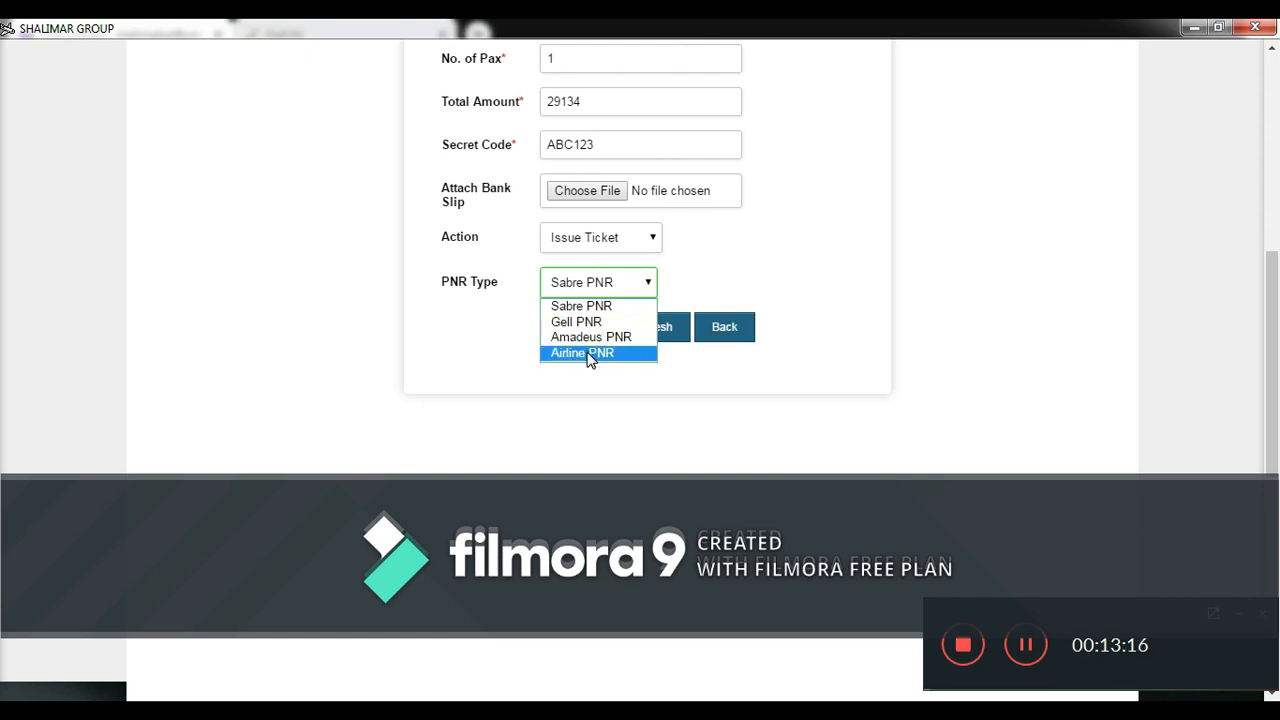
left_click(780, 278)
- Scroll the Bahrain itinerary email up to its reservation and airline reservation codes
key("alt+Tab")
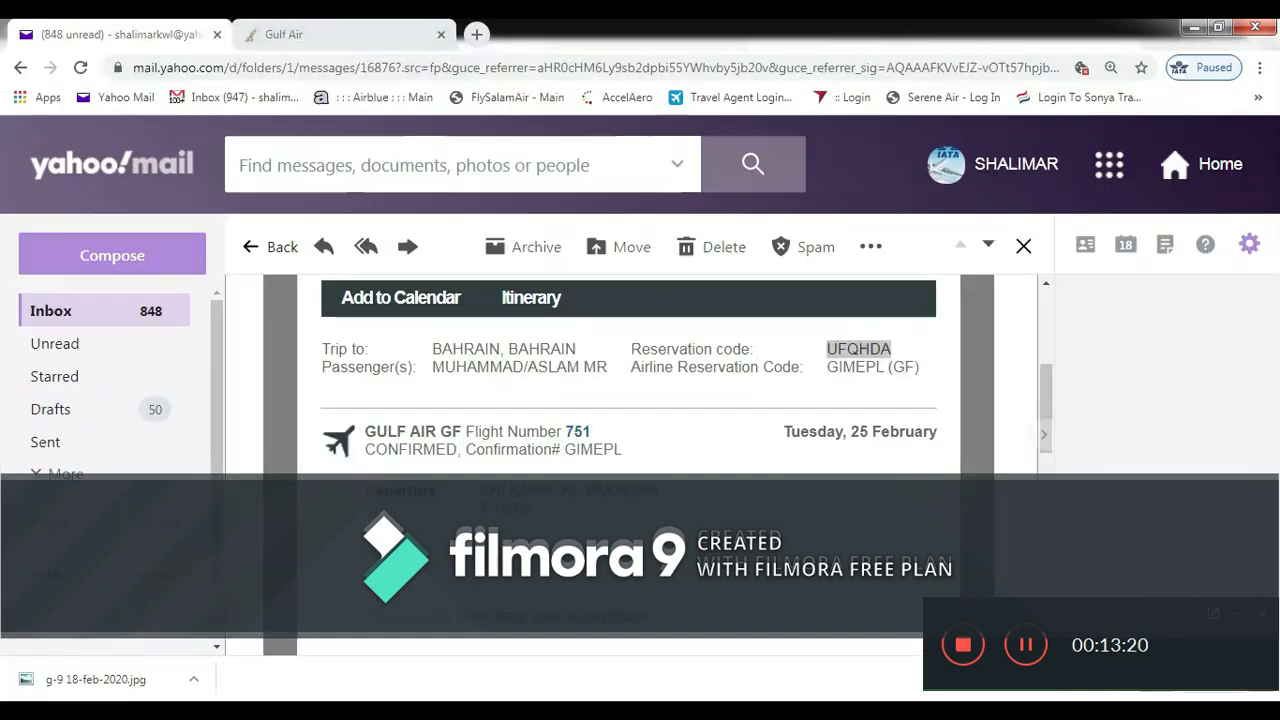
left_click_drag(1043, 409, 1041, 340)
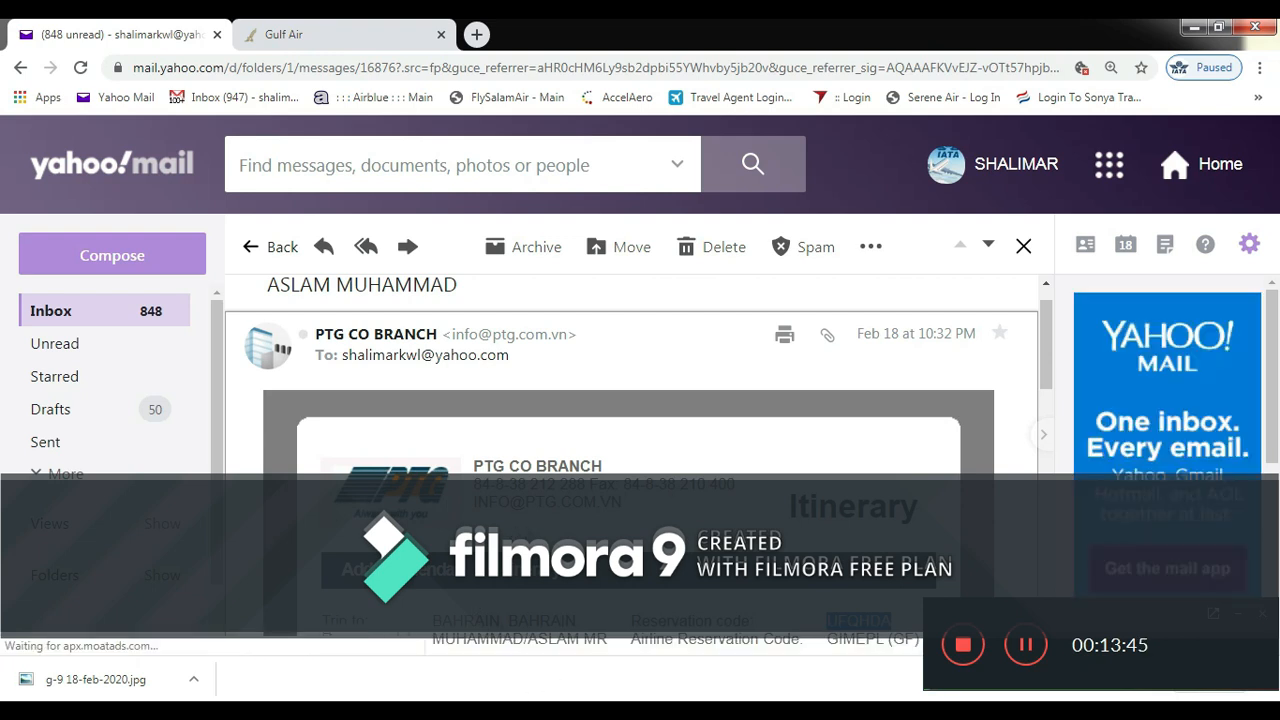
- Submit the E PNR ticket request with Sabre PNR kept as the PNR type
mouse_move(490, 710)
left_click(488, 640)
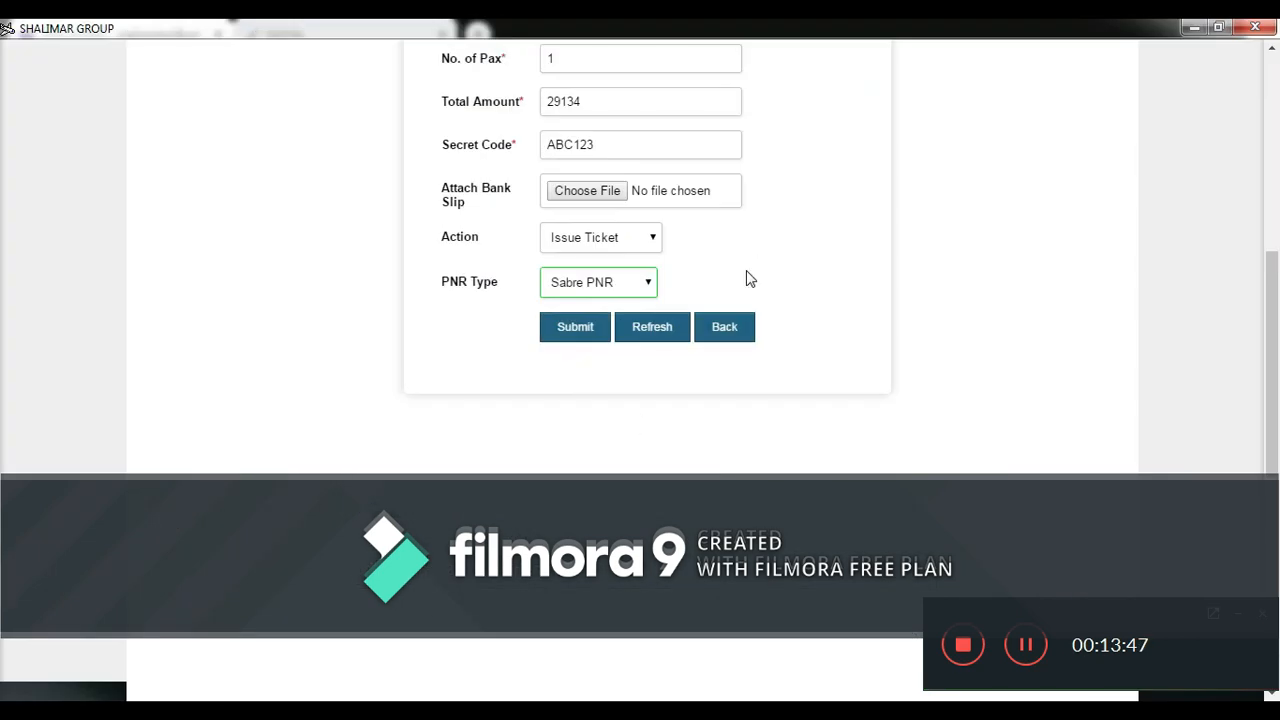
left_click(633, 292)
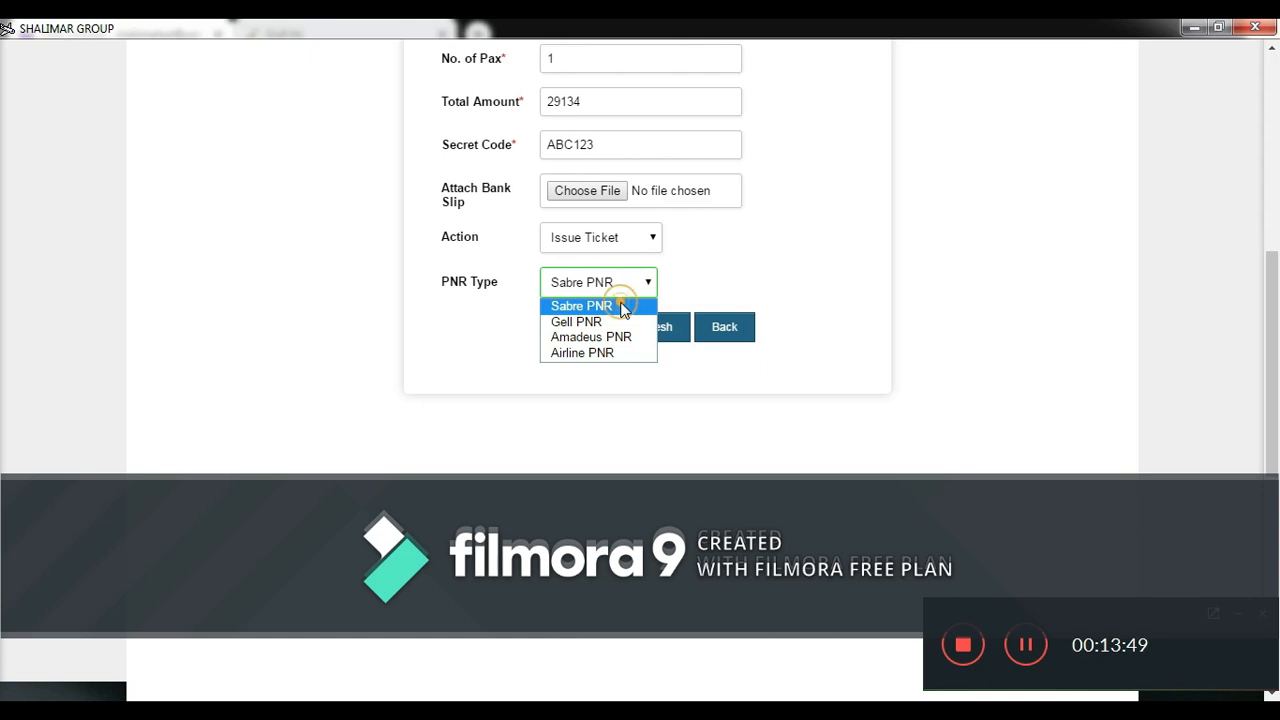
left_click(625, 302)
scroll(3, 320, "down", 1)
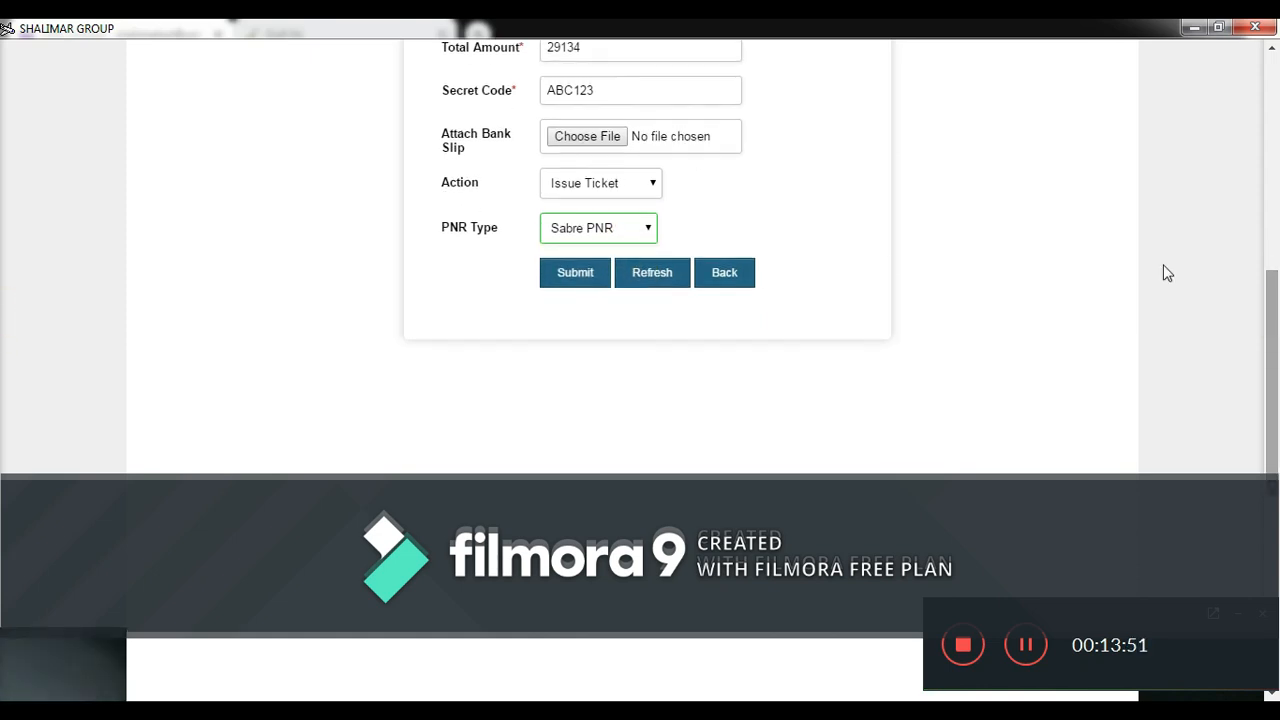
mouse_move(1277, 342)
left_mouse_down()
mouse_move(1268, 174)
mouse_move(1269, 359)
left_mouse_up()
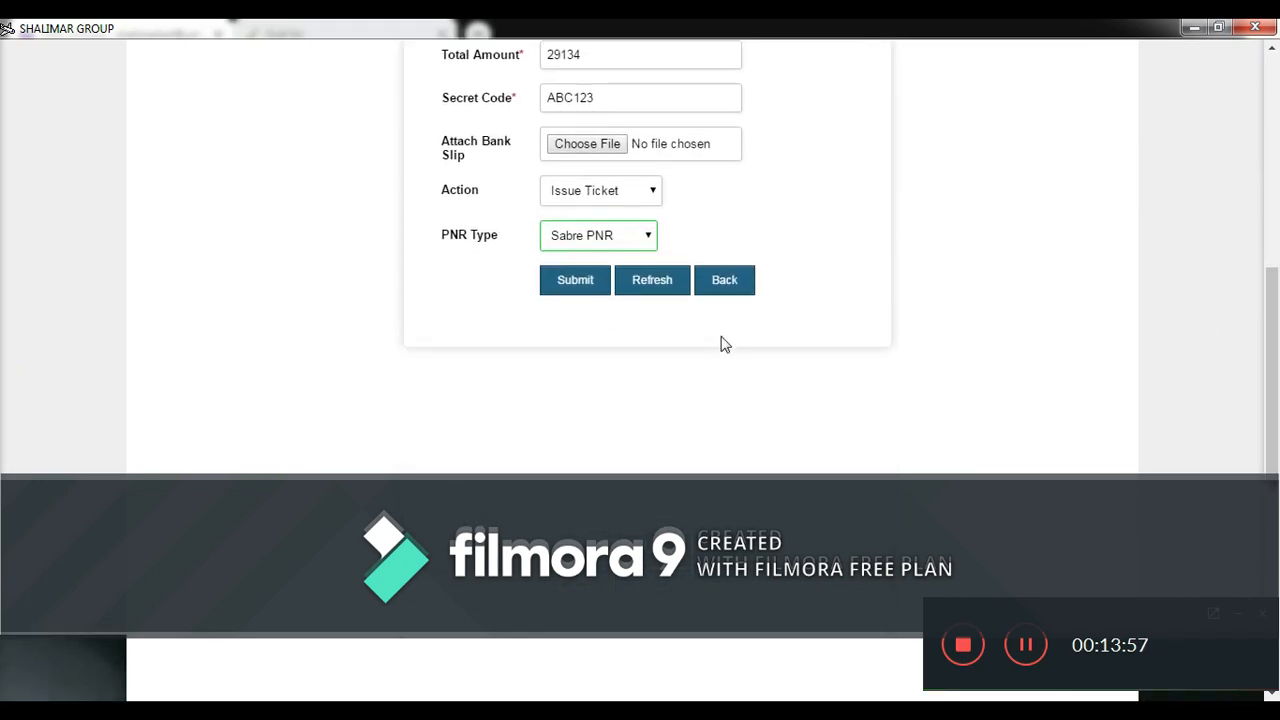
left_click(563, 290)
- Return to the agent home page and bring up the Gulf Air booking lookup
left_click_drag(1270, 335, 1270, 213)
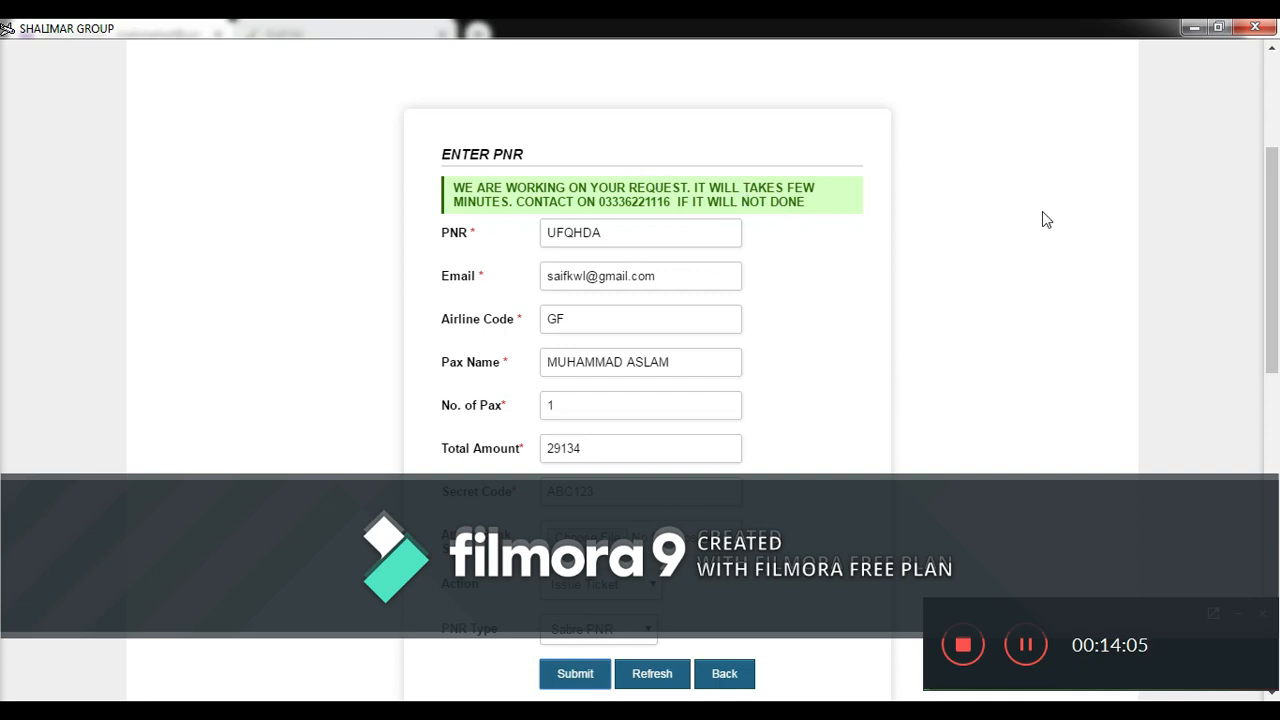
left_click_drag(1278, 315, 1277, 351)
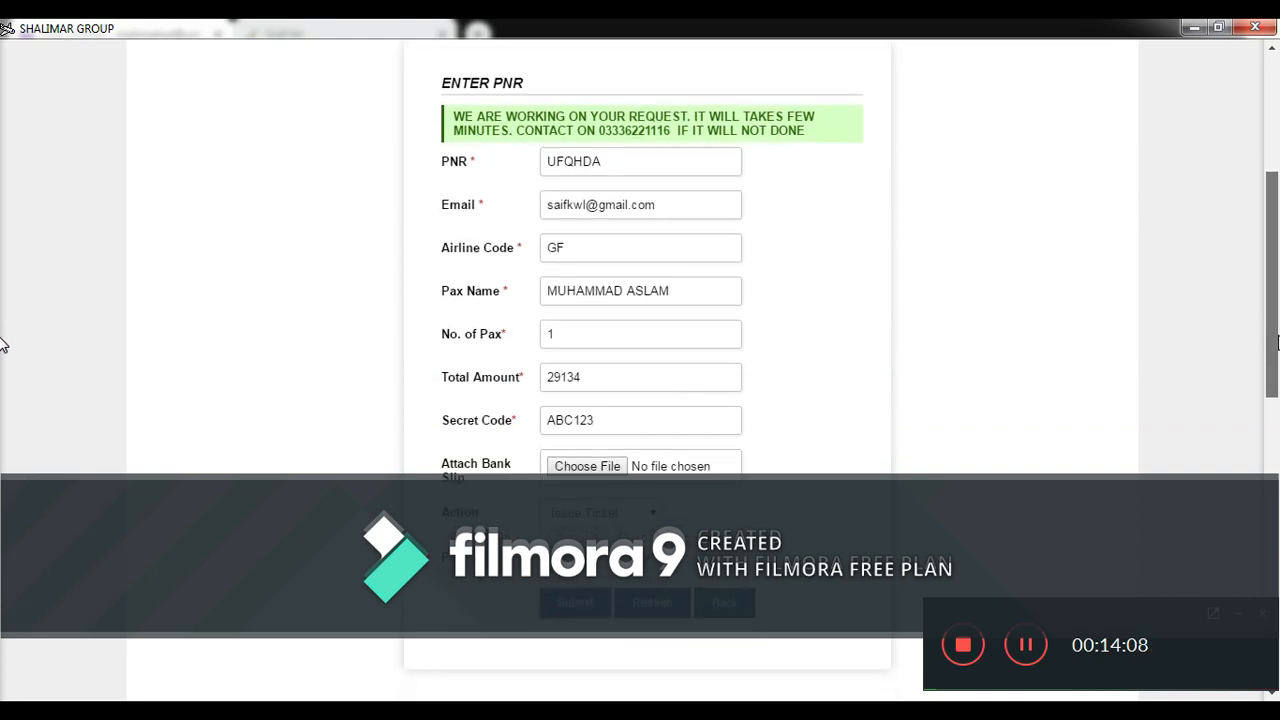
left_click(1026, 645)
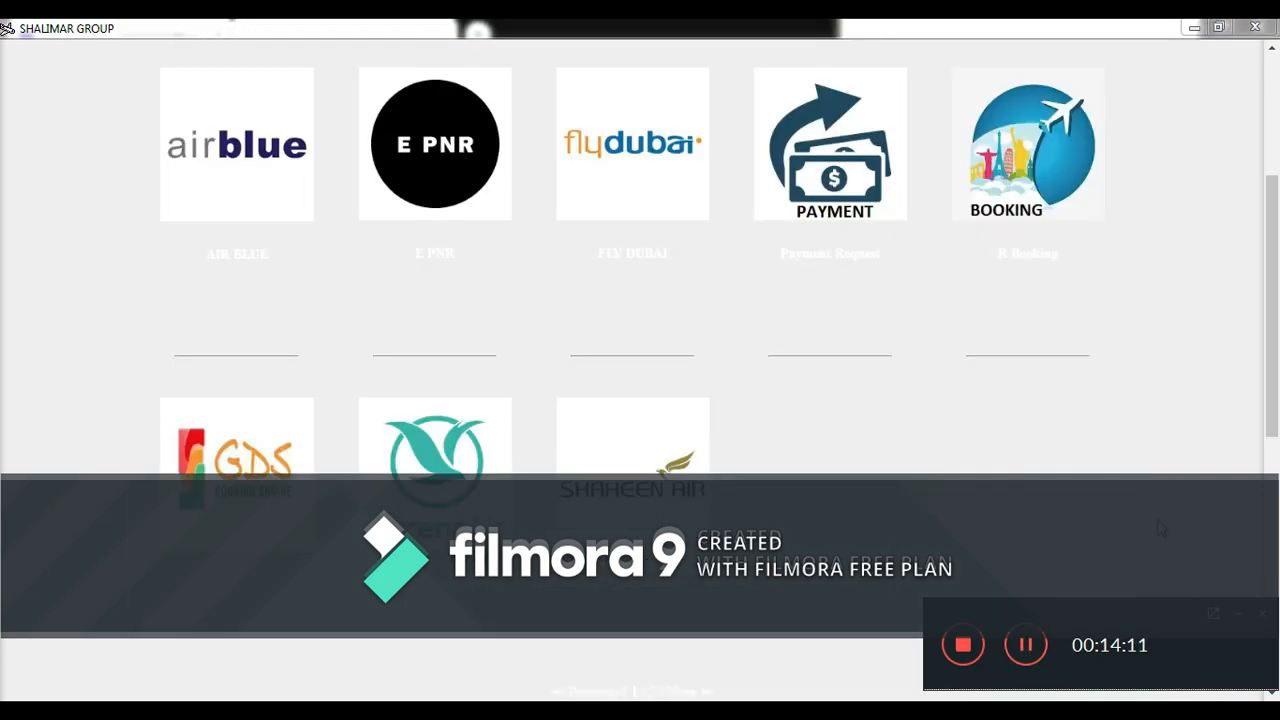
mouse_move(1274, 425)
left_mouse_down()
mouse_move(1274, 331)
mouse_move(1274, 472)
mouse_move(1274, 438)
left_mouse_up()
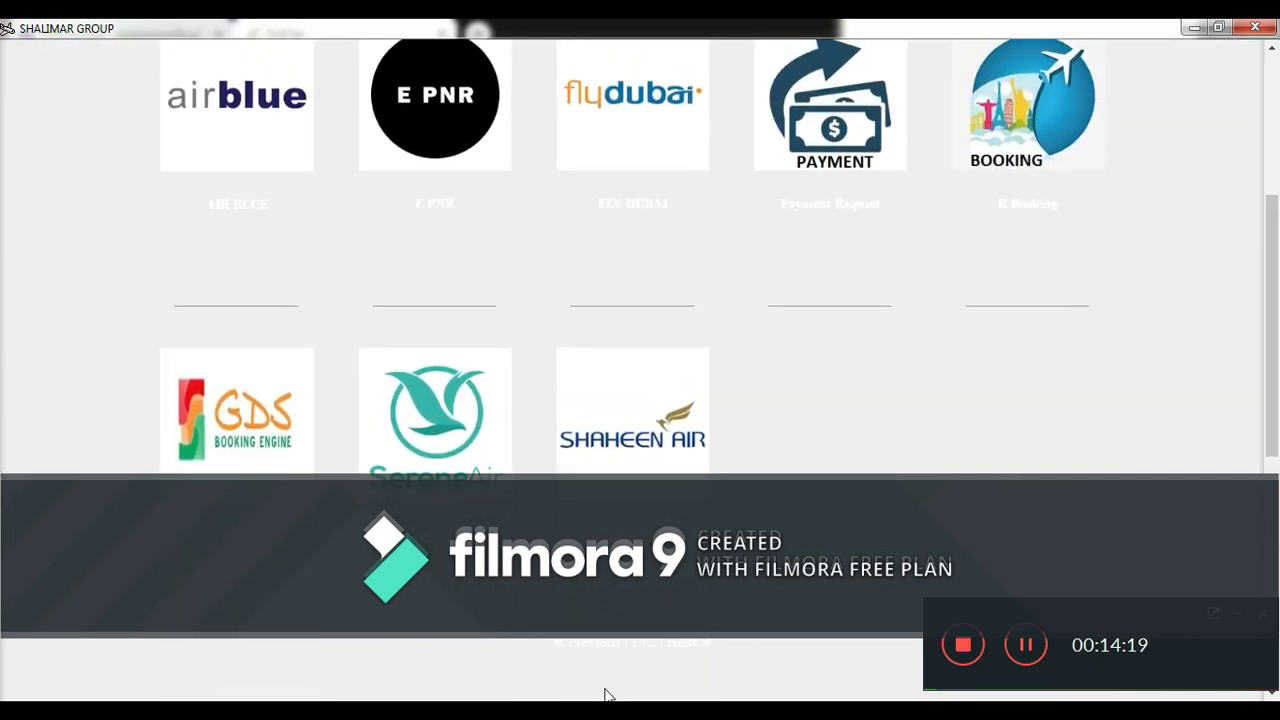
left_click(556, 709)
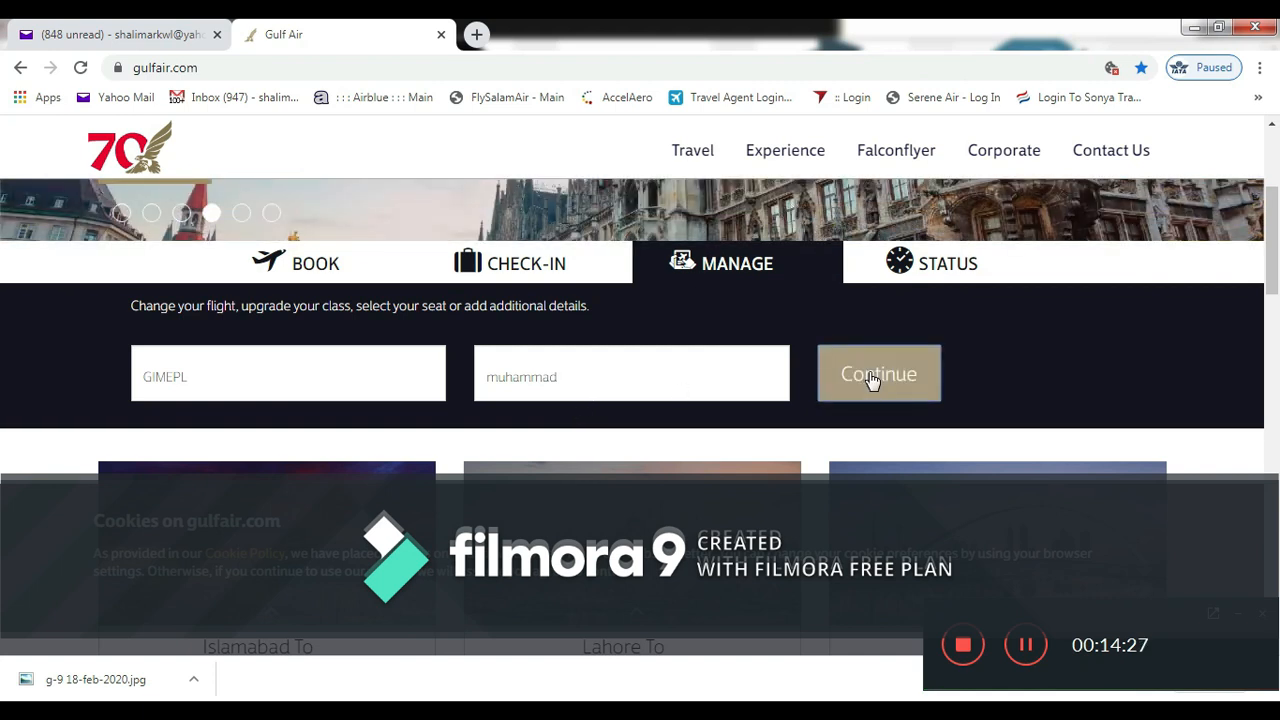
- Retrieve the Gulf Air booking, check its ticket number, and cancel the Print Trip Details dialog
left_click(873, 378)
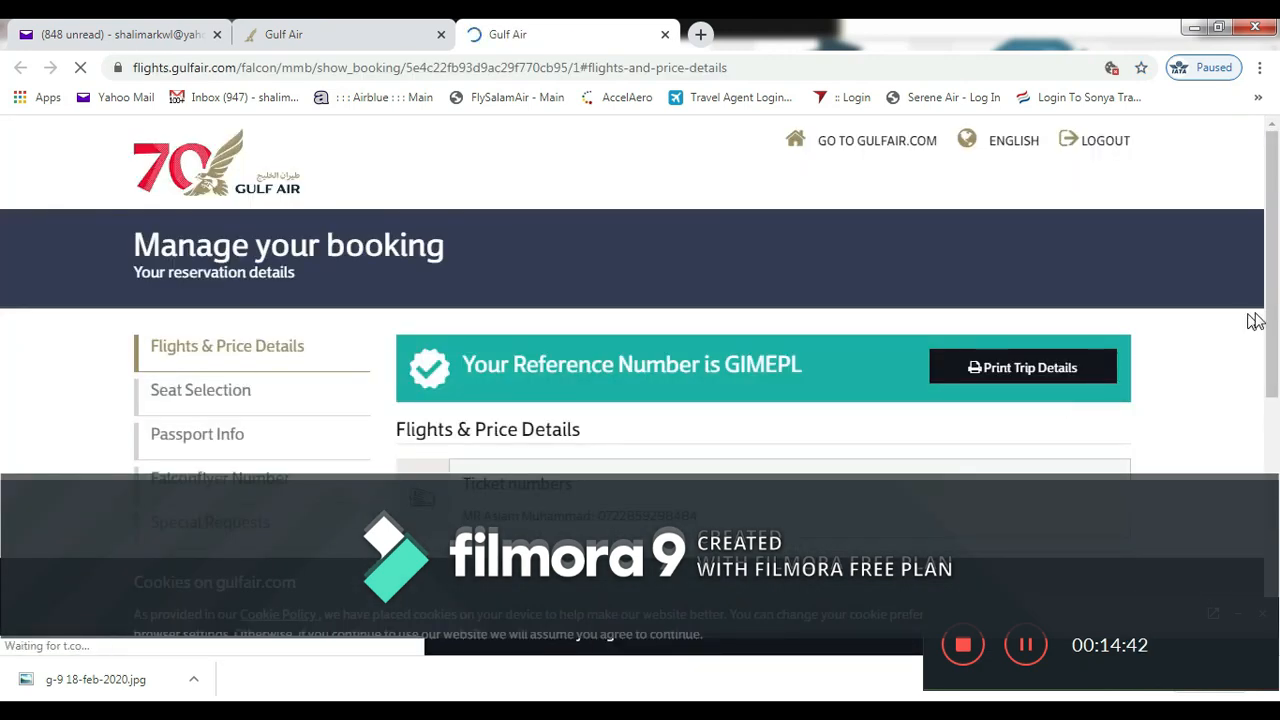
left_click_drag(1276, 320, 1275, 502)
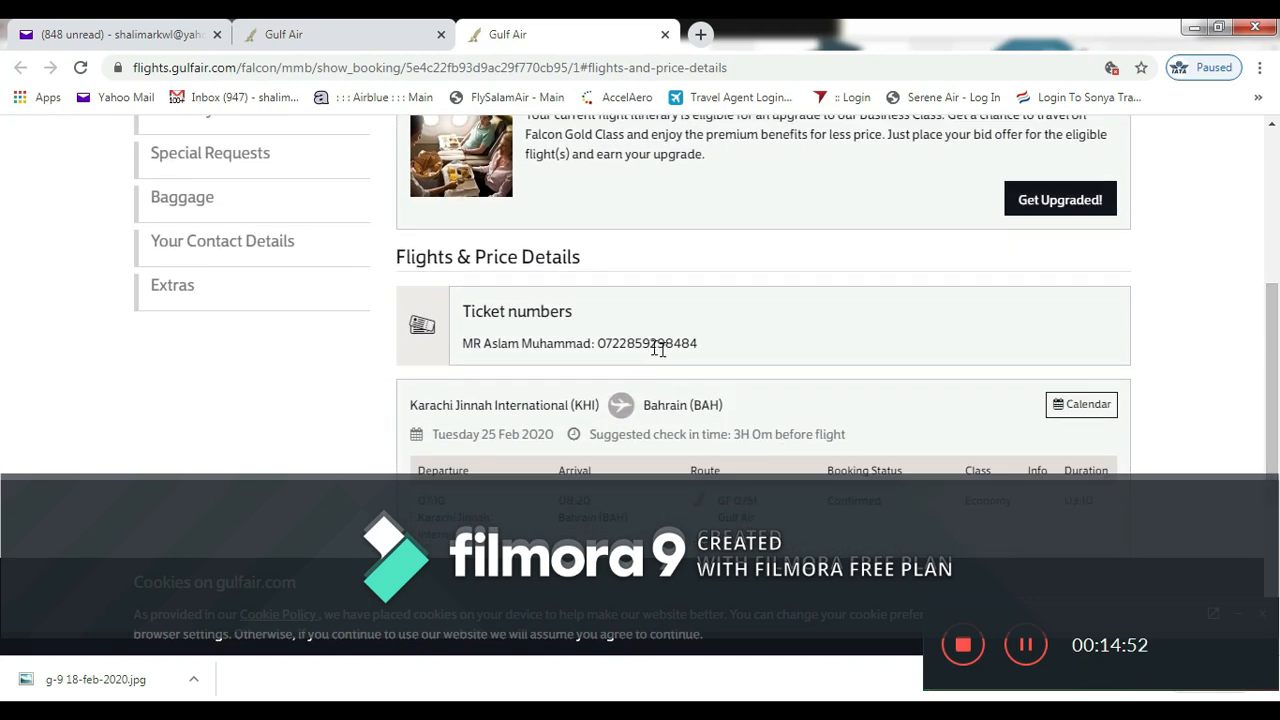
left_click_drag(1275, 346, 1275, 232)
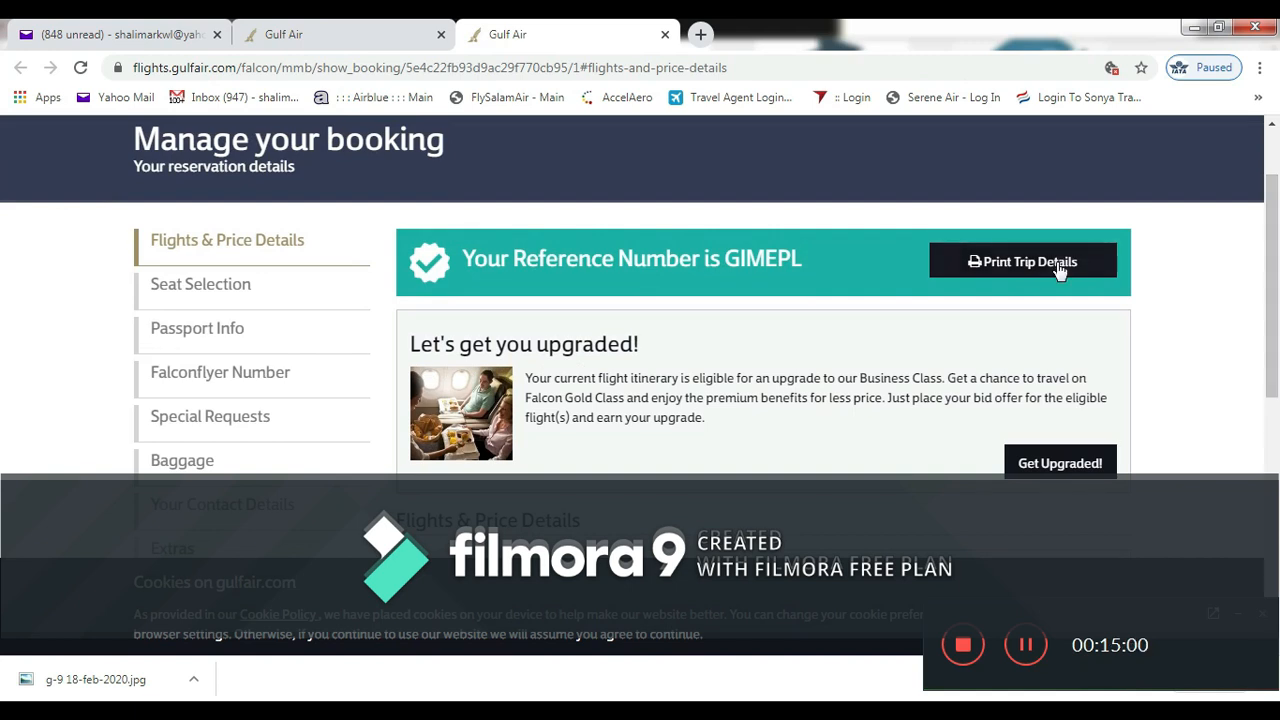
left_click(1059, 268)
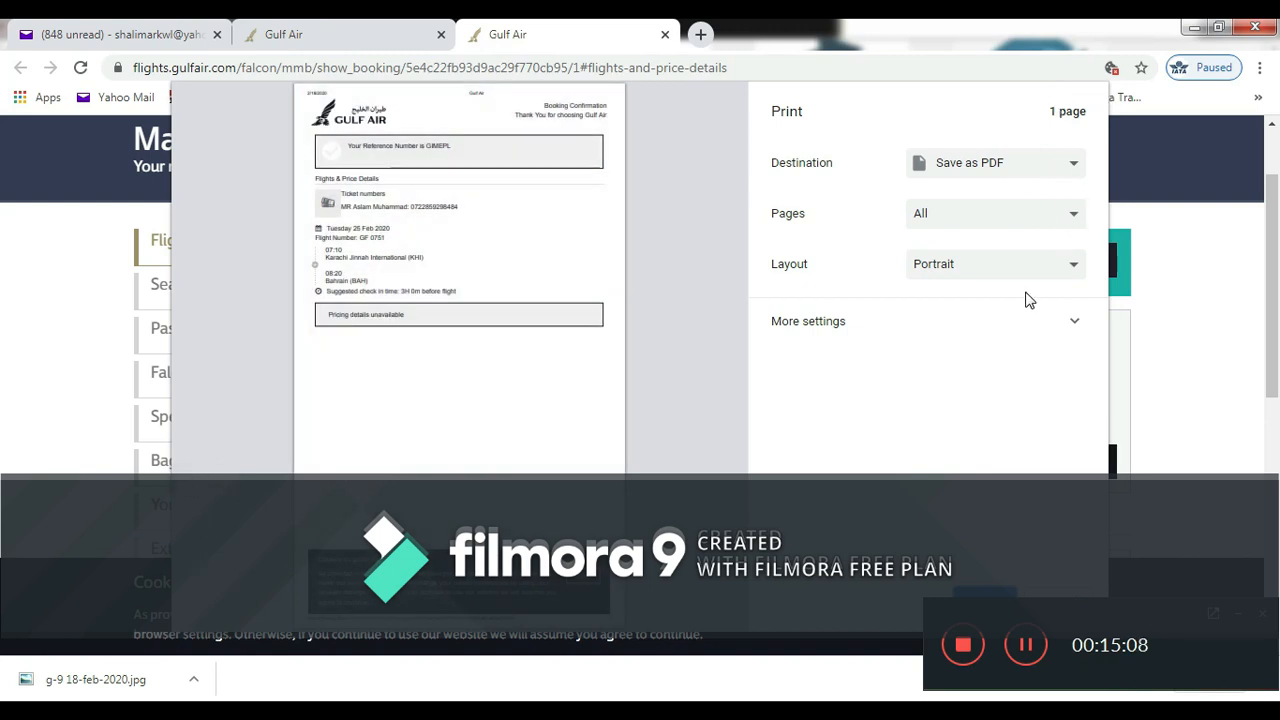
left_click(1170, 393)
left_click(1068, 600)
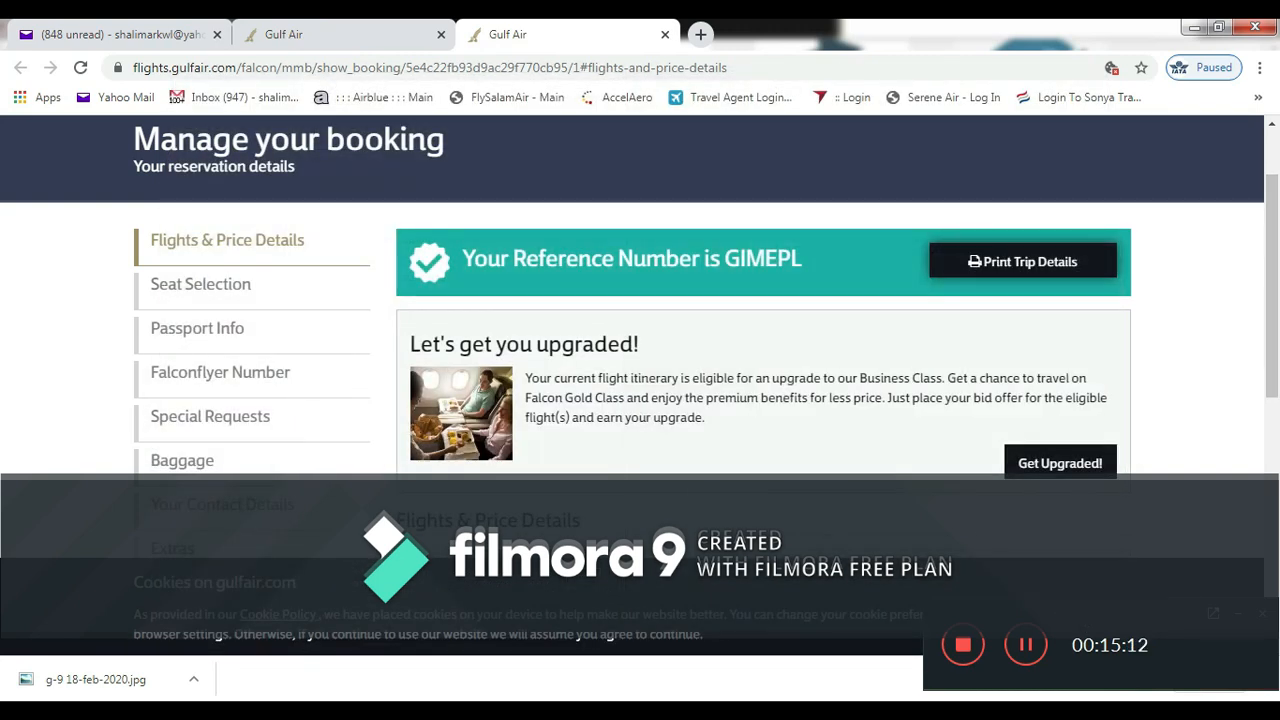
- Scroll through the empty E PNR form and check its Action dropdown options
left_click(490, 713)
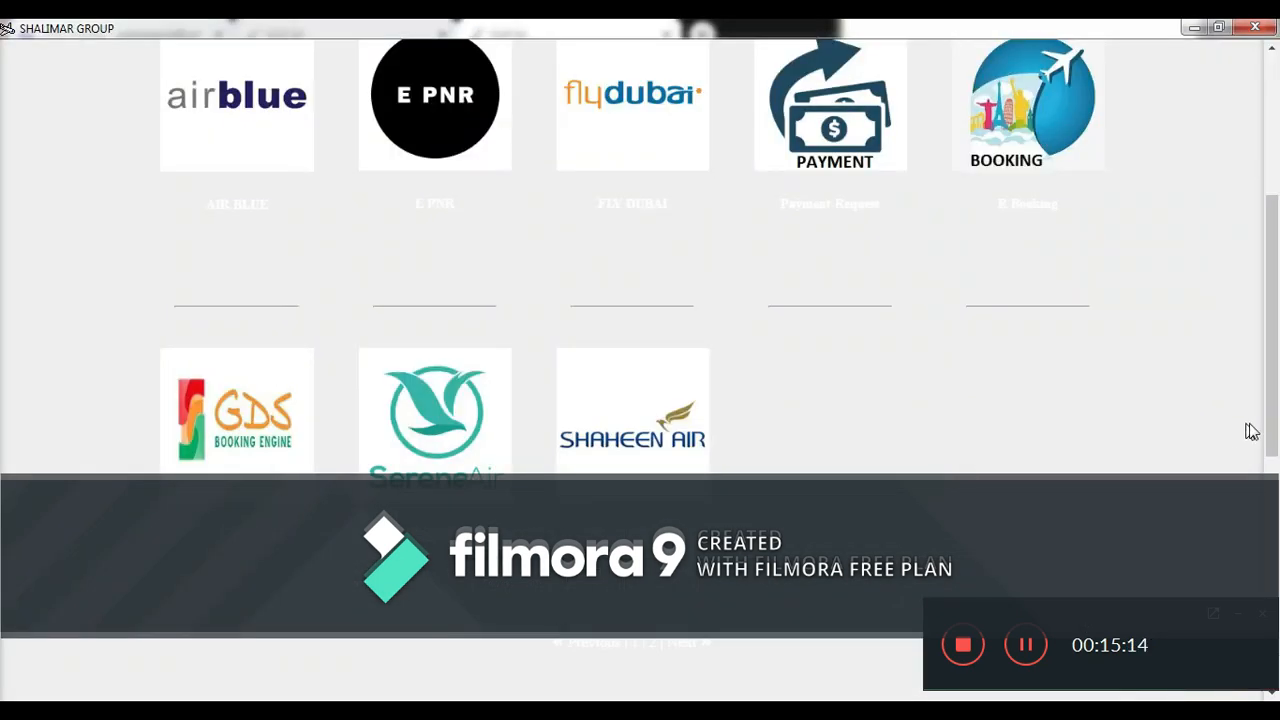
left_click_drag(1277, 407, 1277, 258)
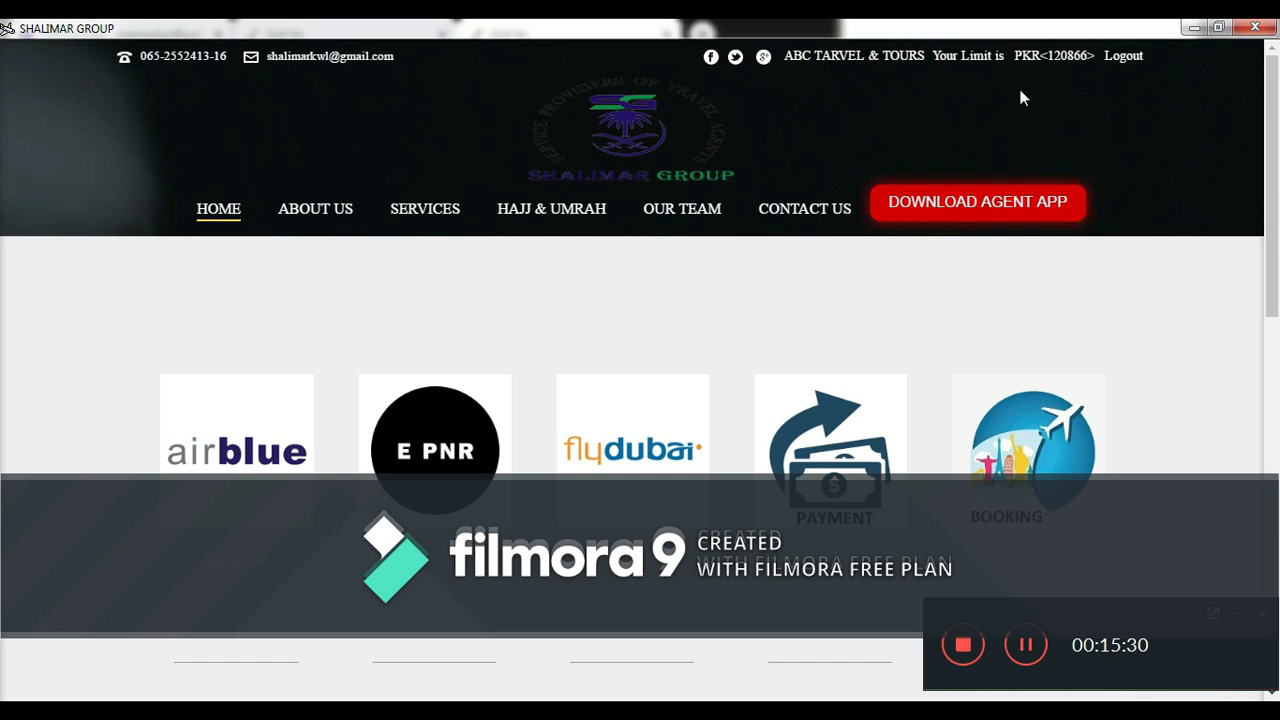
left_click_drag(1276, 175, 1277, 289)
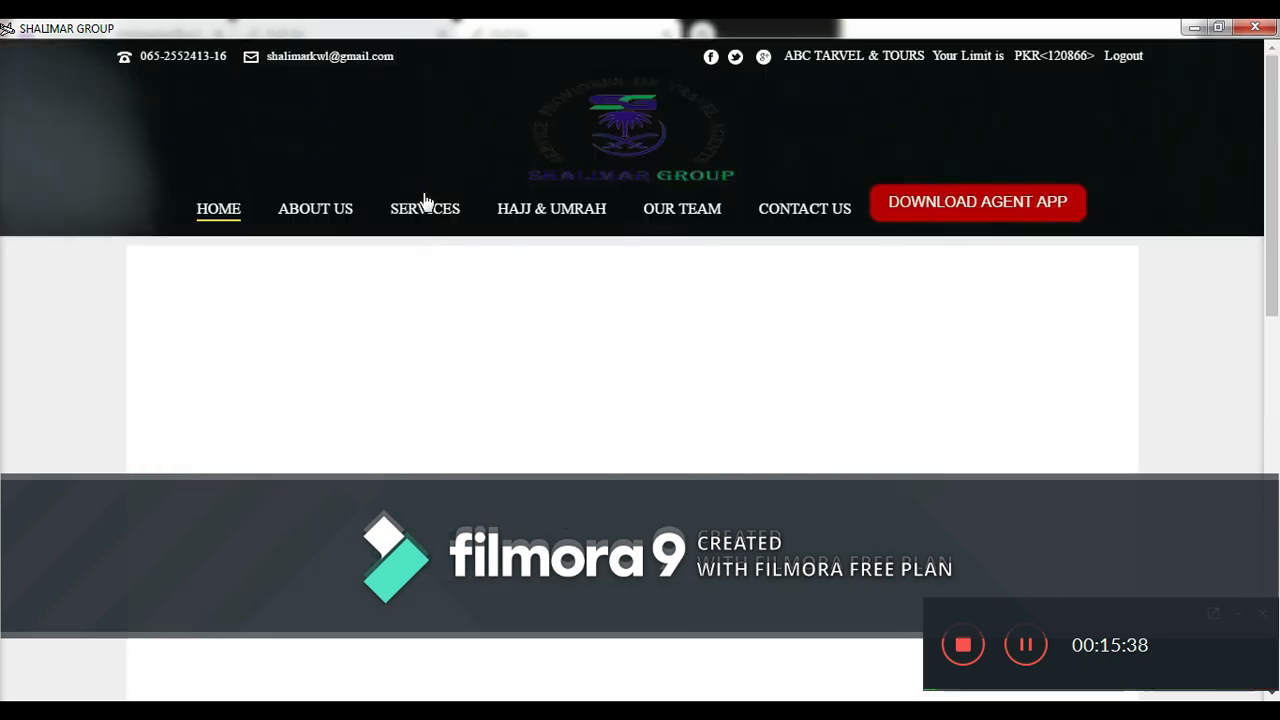
left_click_drag(1277, 255, 1278, 345)
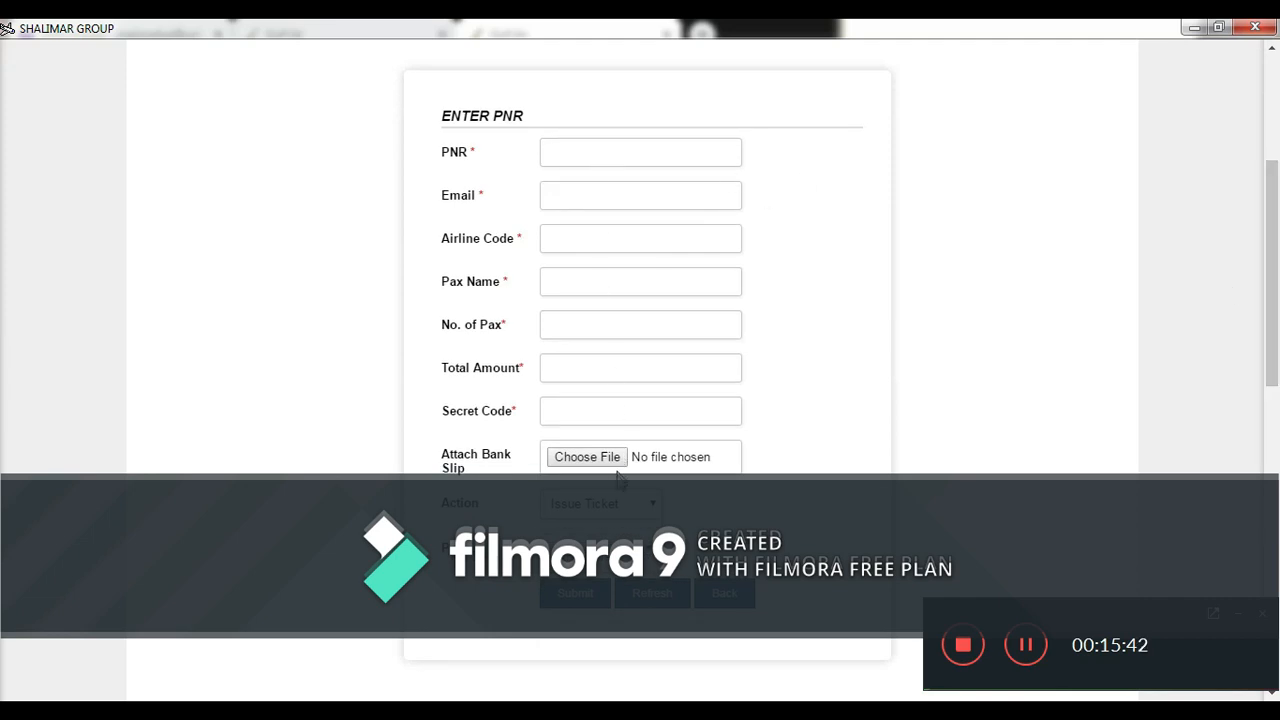
left_click(614, 505)
left_click_drag(1277, 390, 1272, 250)
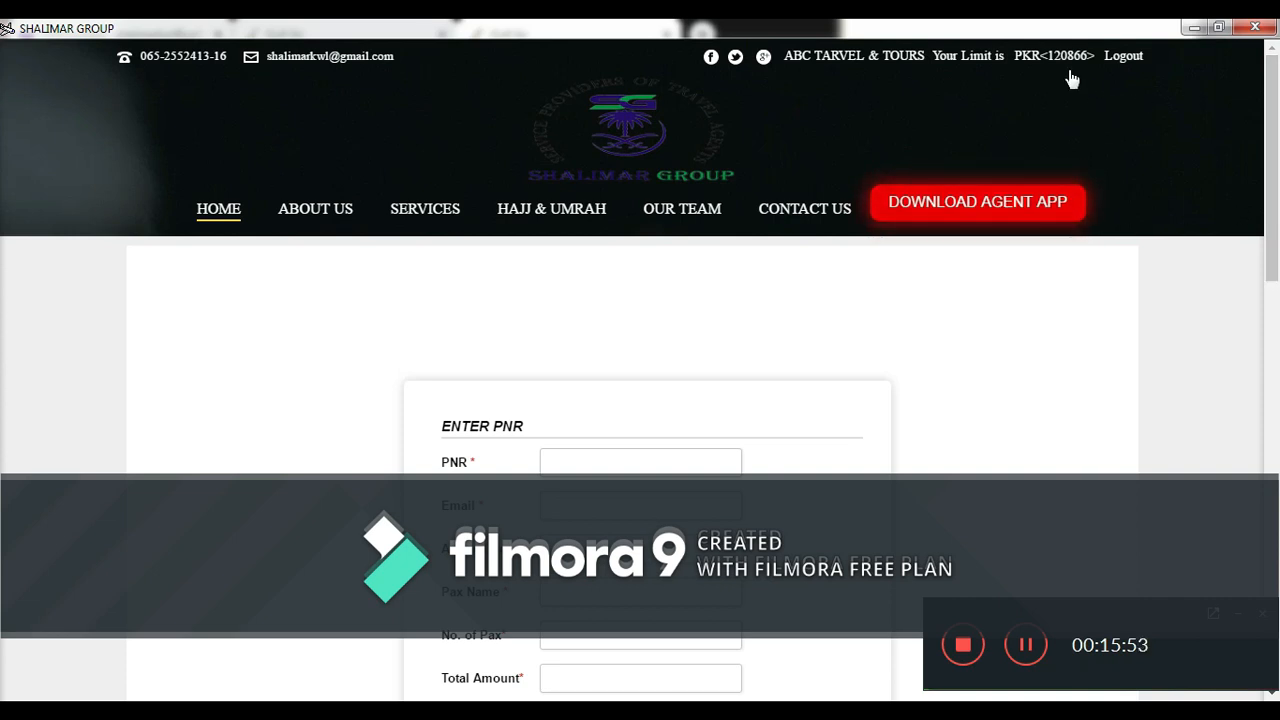
mouse_move(1278, 191)
left_mouse_down()
mouse_move(1278, 546)
mouse_move(1264, 176)
left_mouse_up()
- Go back to the home page of airline tiles via the right-click Back option
right_click(1043, 299)
left_click(1085, 306)
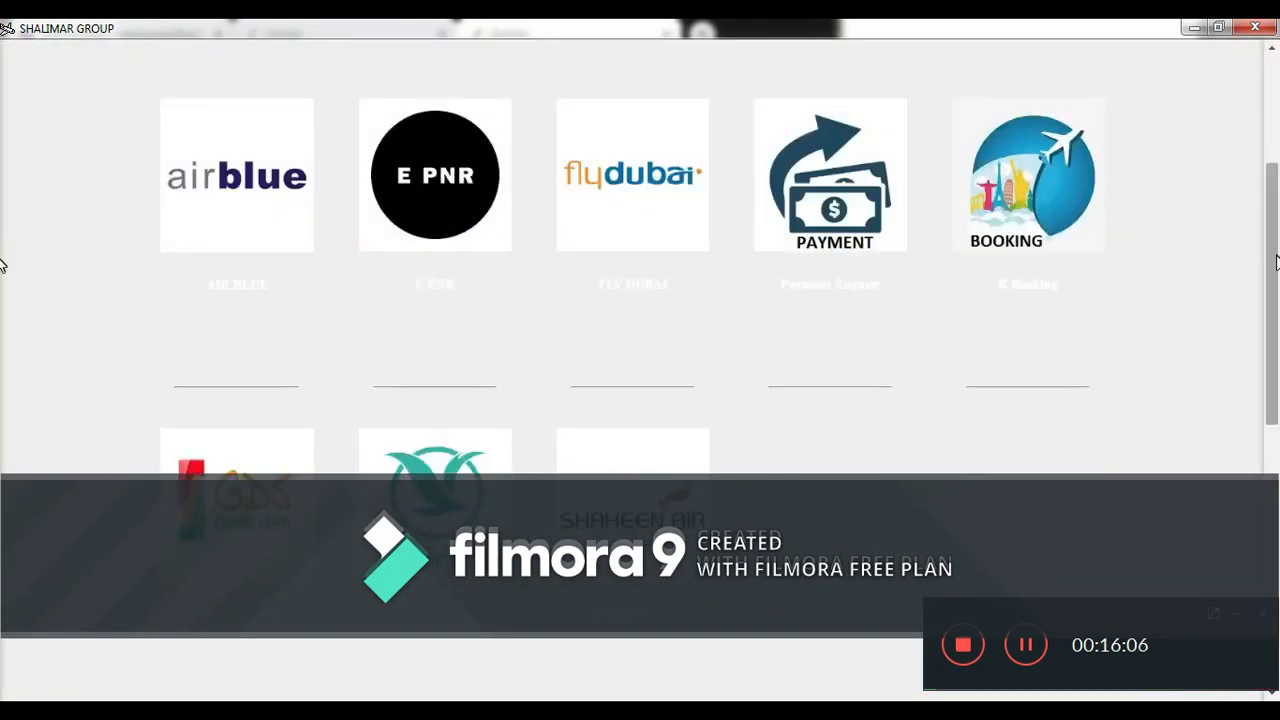
mouse_move(1275, 262)
left_mouse_down()
mouse_move(1277, 465)
mouse_move(1274, 273)
mouse_move(1271, 287)
left_mouse_up()
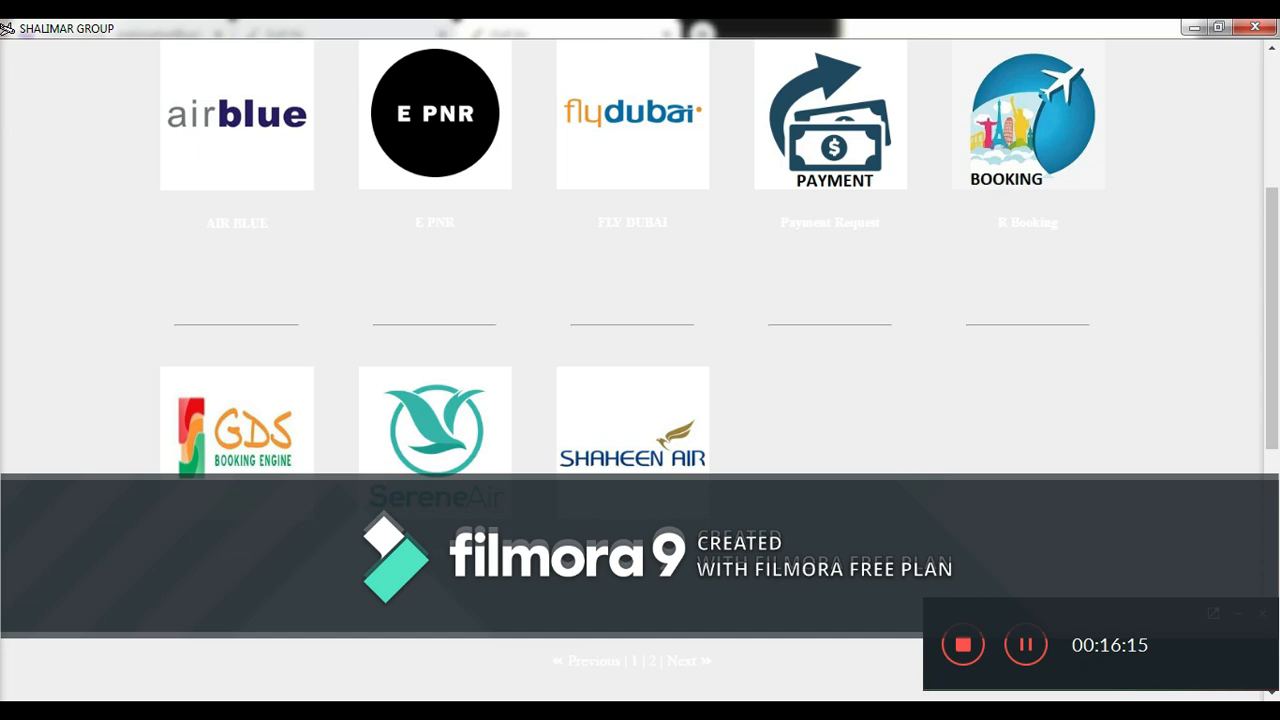
left_click(373, 712)
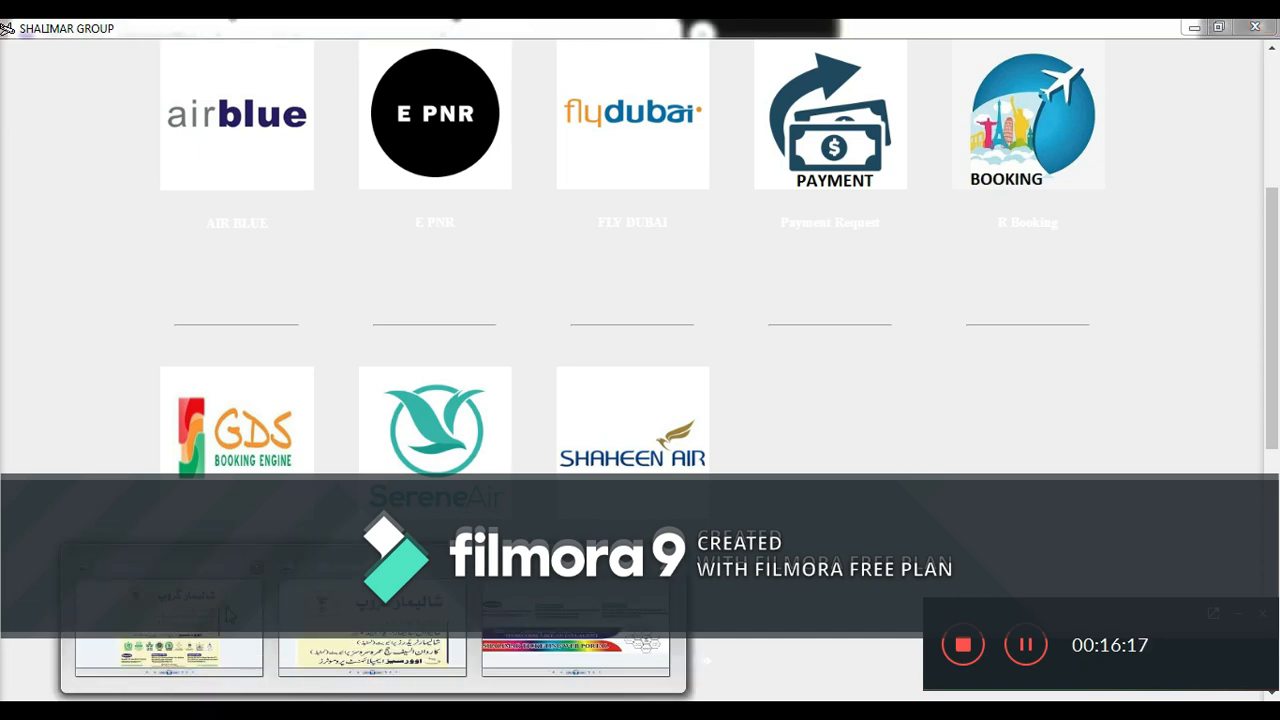
- Zoom into the Shalimar poster and pan across the Karachi, Rawalpindi and Khanewal office details
left_click(228, 614)
left_click(498, 679)
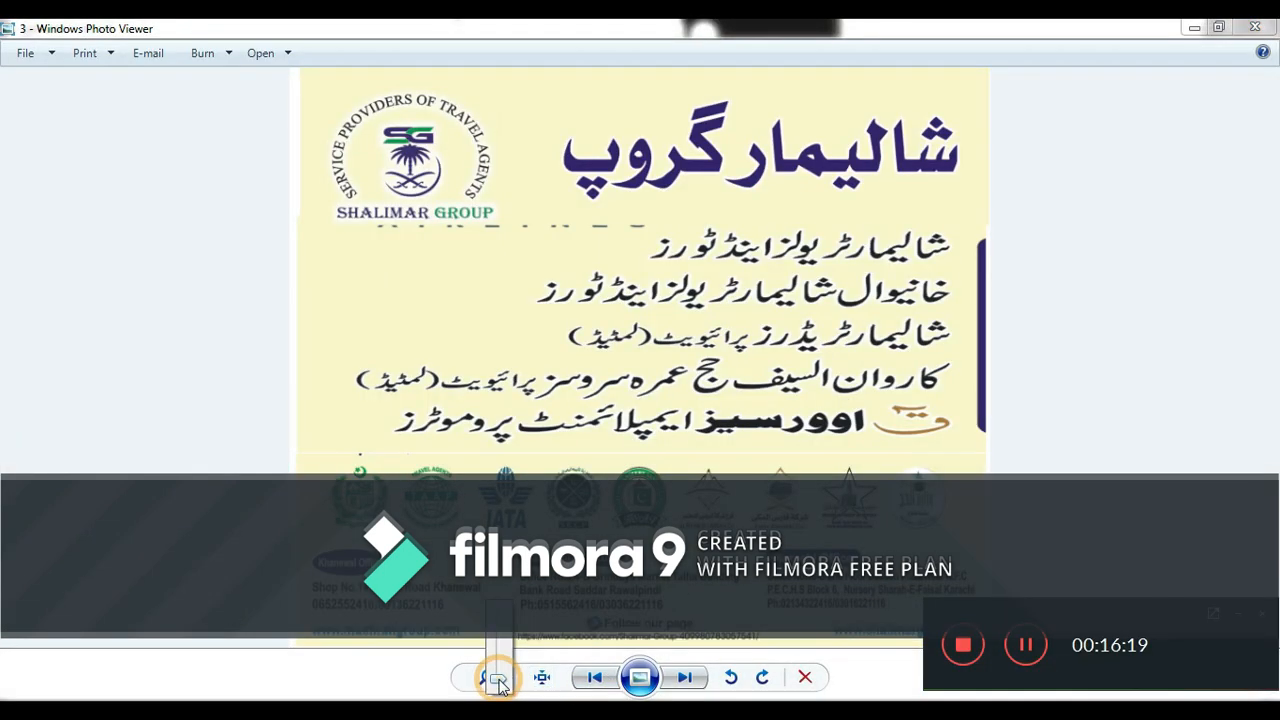
left_click_drag(500, 682, 497, 659)
left_click_drag(570, 430, 641, 42)
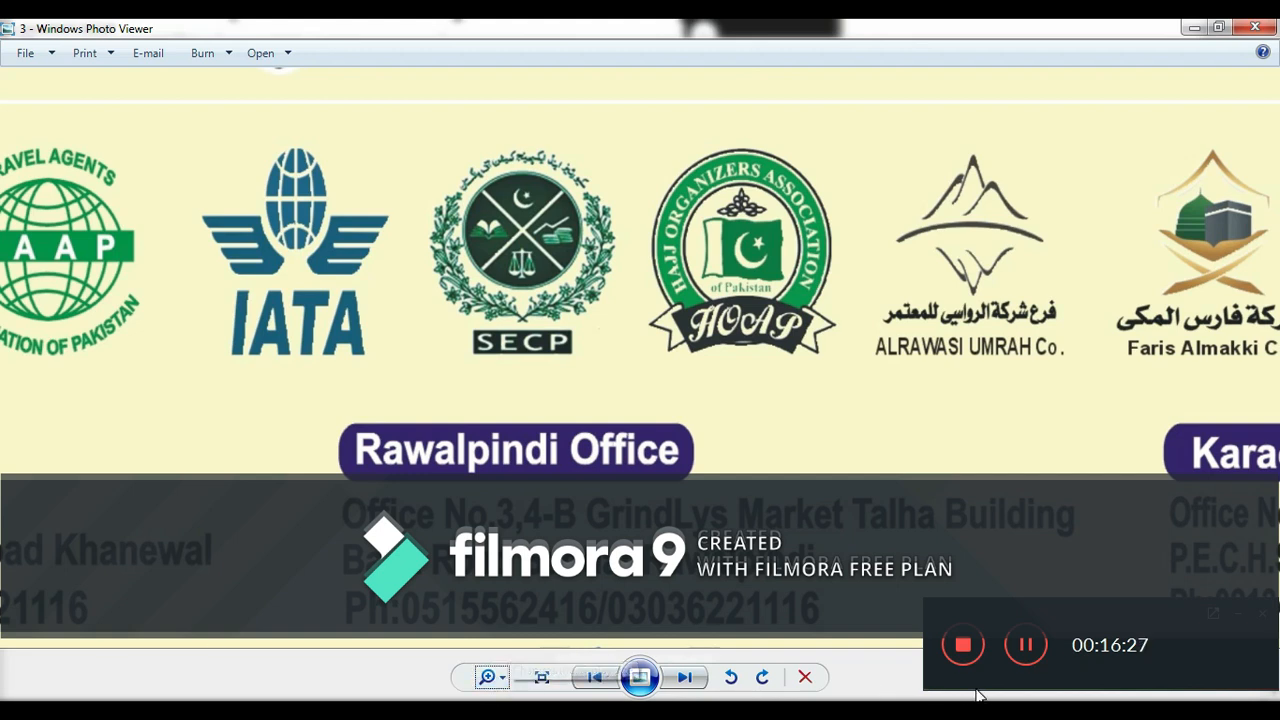
left_click_drag(623, 524, 33, 420)
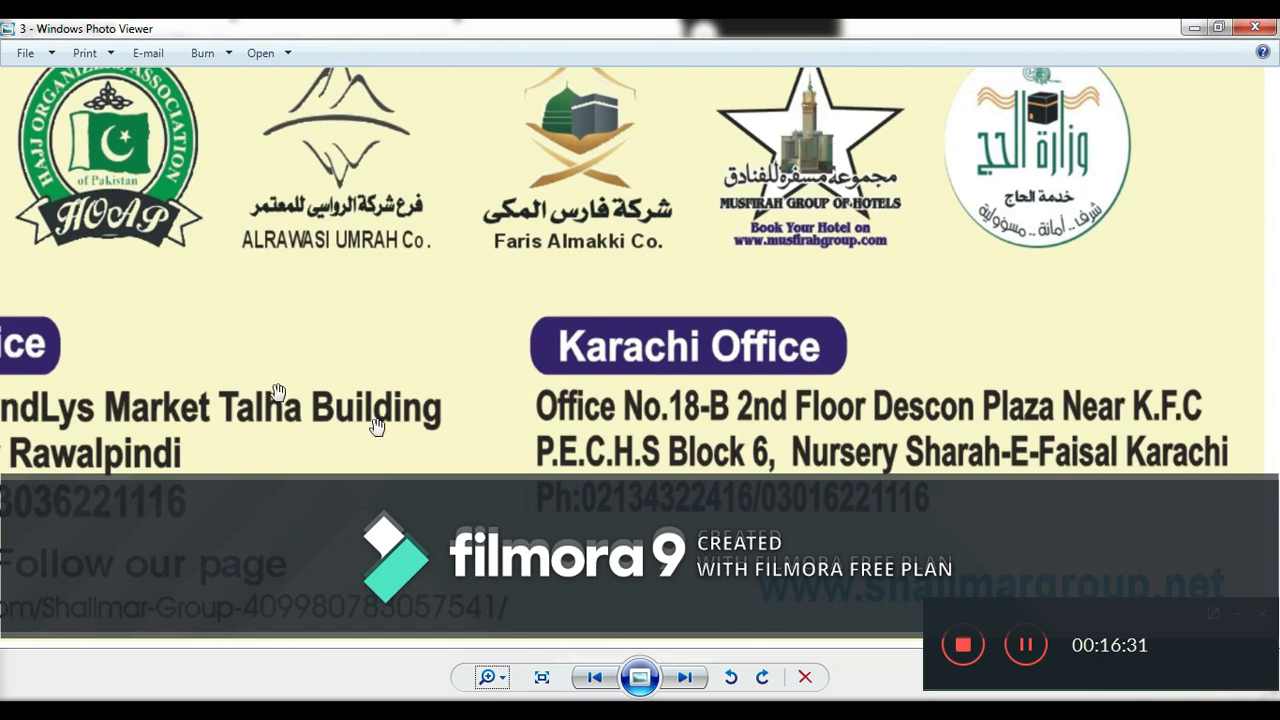
left_click_drag(512, 460, 515, 424)
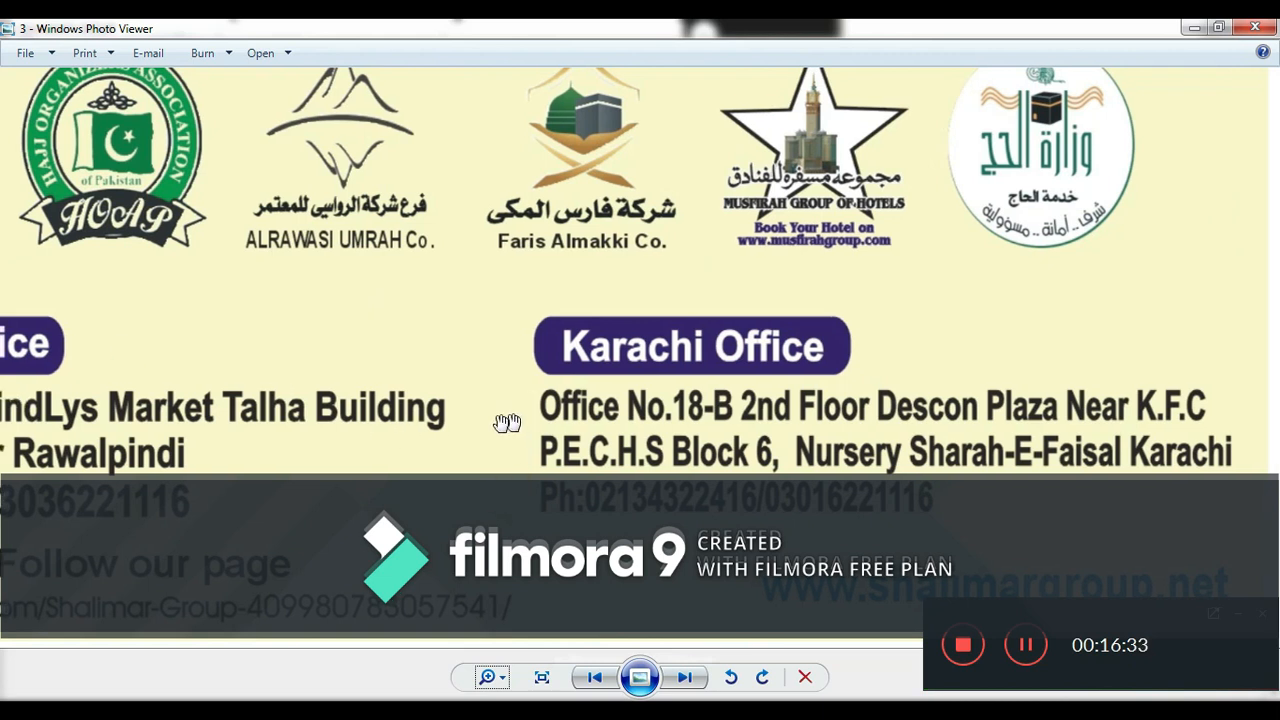
left_click_drag(425, 452, 1276, 300)
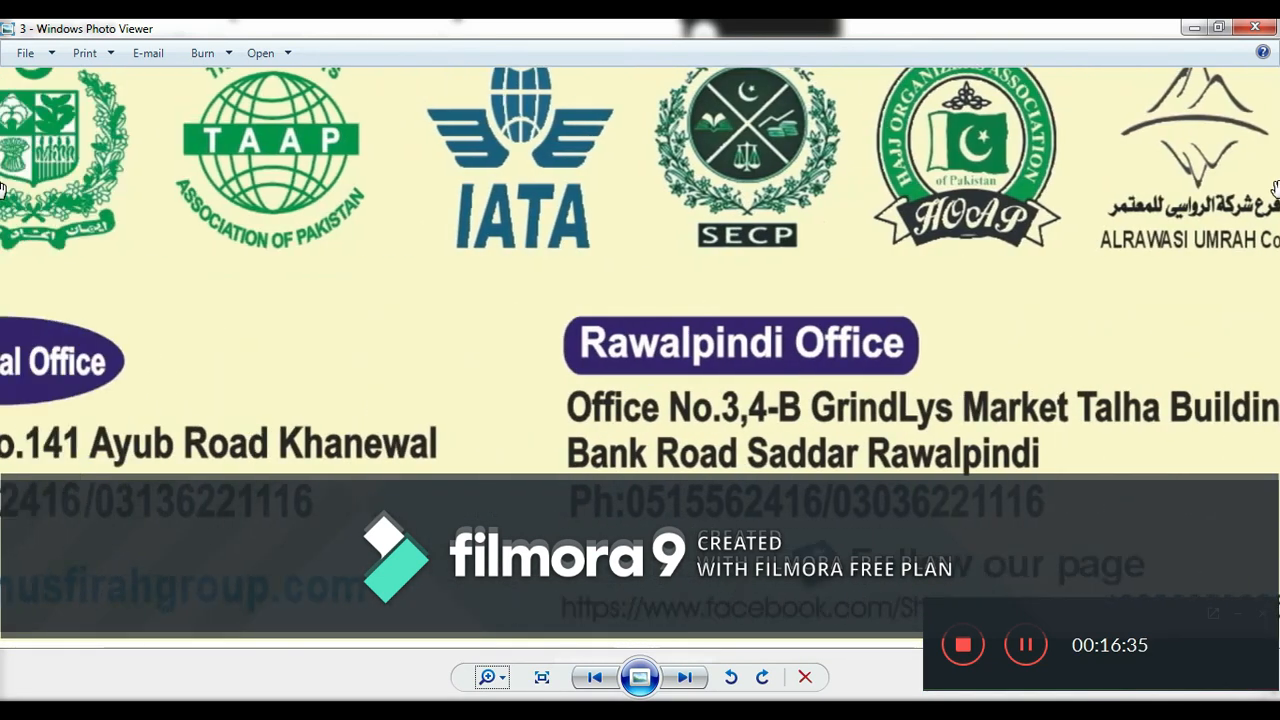
left_click_drag(534, 351, 760, 346)
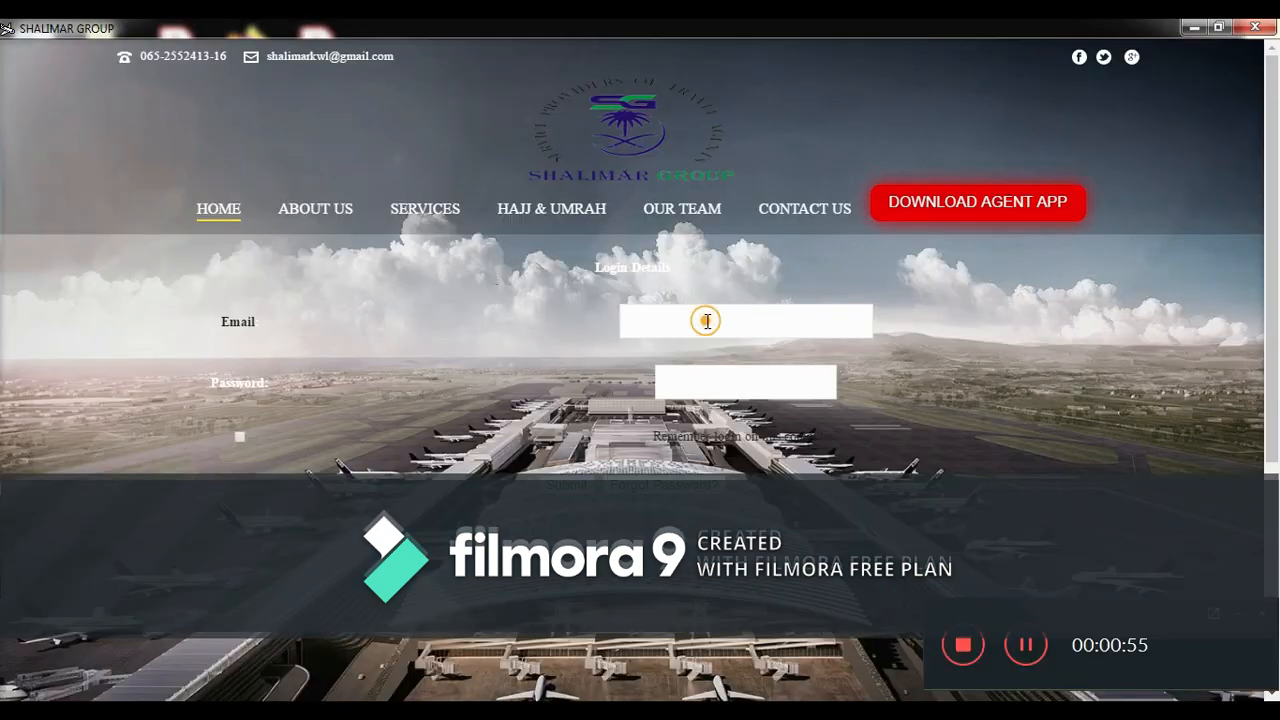
- Log in with the agent's e-mail and corrected password, then scroll the airline tiles home page
left_click(707, 321)
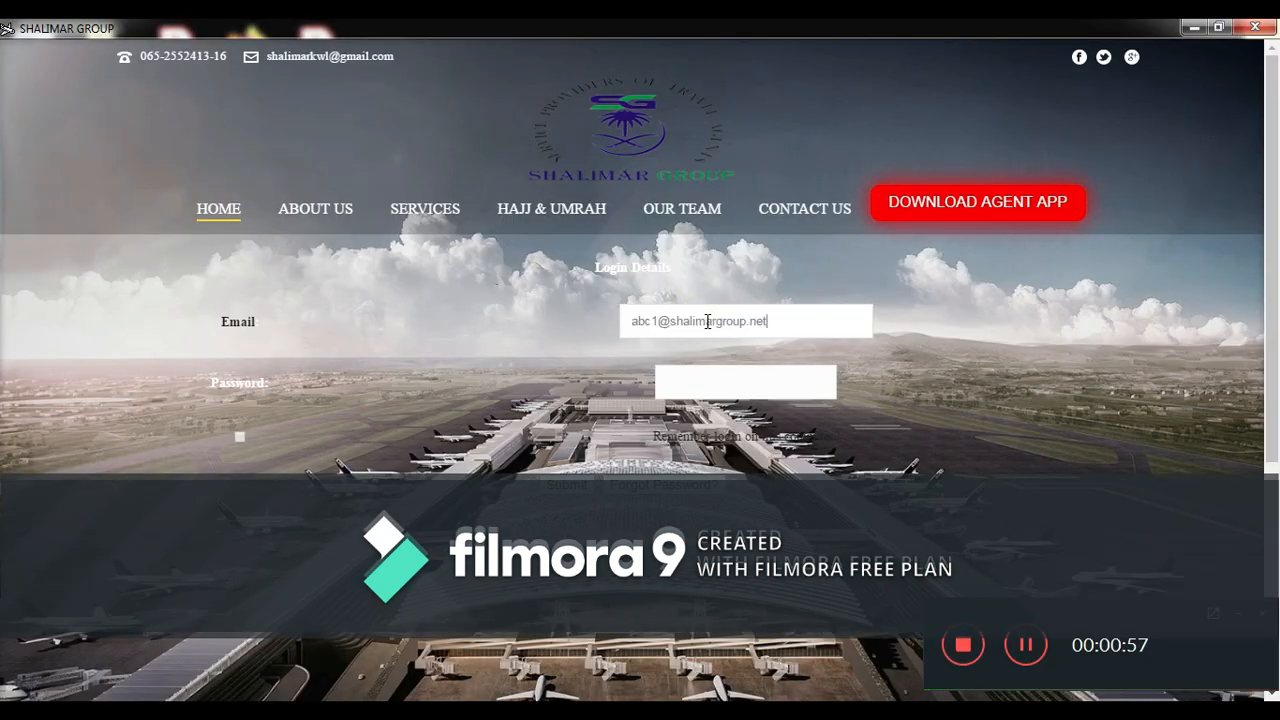
left_click(705, 382)
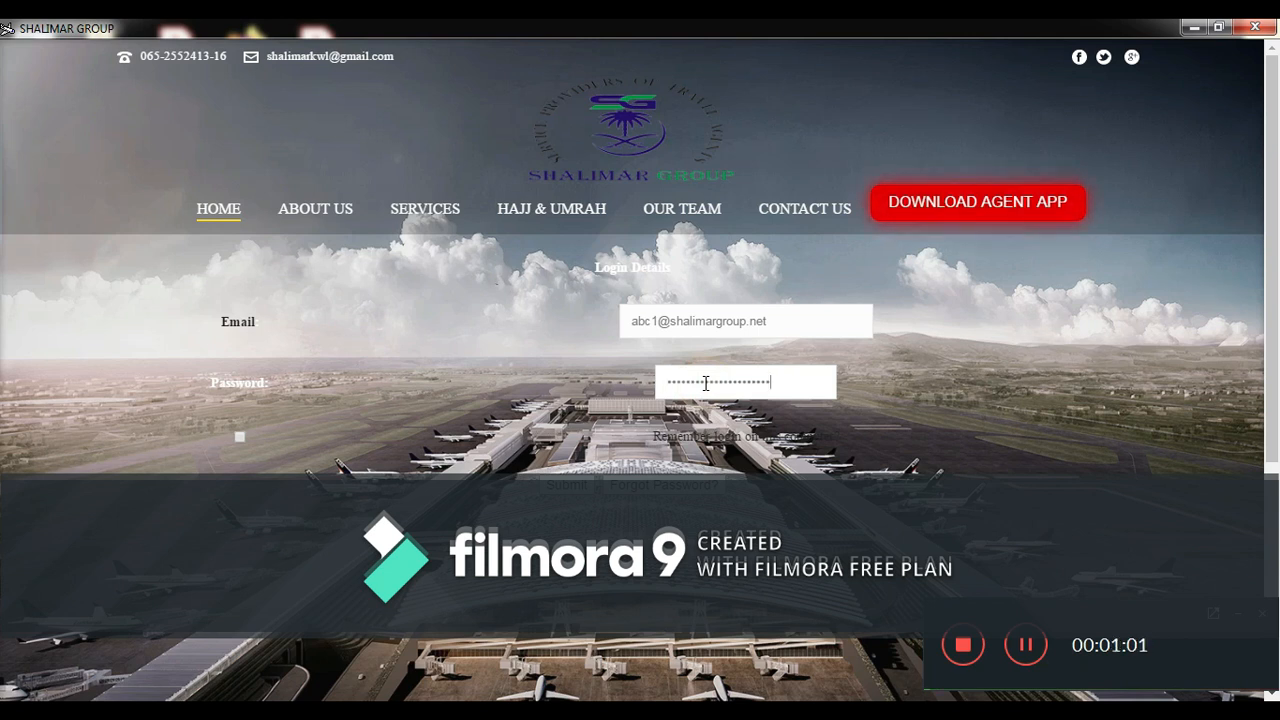
key("BackSpace")
key("BackSpace")
key("BackSpace")
key("BackSpace")
key("BackSpace")
key("BackSpace")
key("BackSpace")
key("BackSpace")
key("BackSpace")
key("BackSpace")
key("BackSpace")
key("BackSpace")
key("BackSpace")
key("BackSpace")
key("BackSpace")
key("BackSpace")
type("123456")
key("Return")
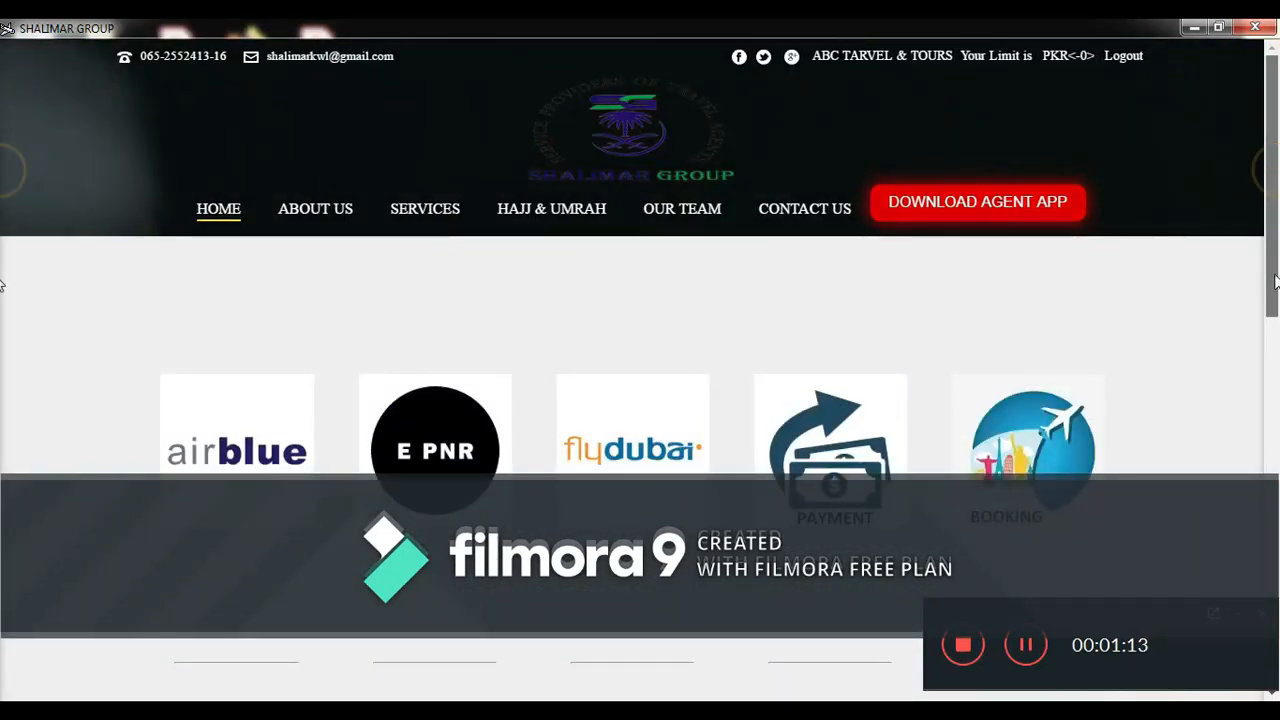
scroll(2, 175, "down", 7)
left_click_drag(1276, 481, 1275, 143)
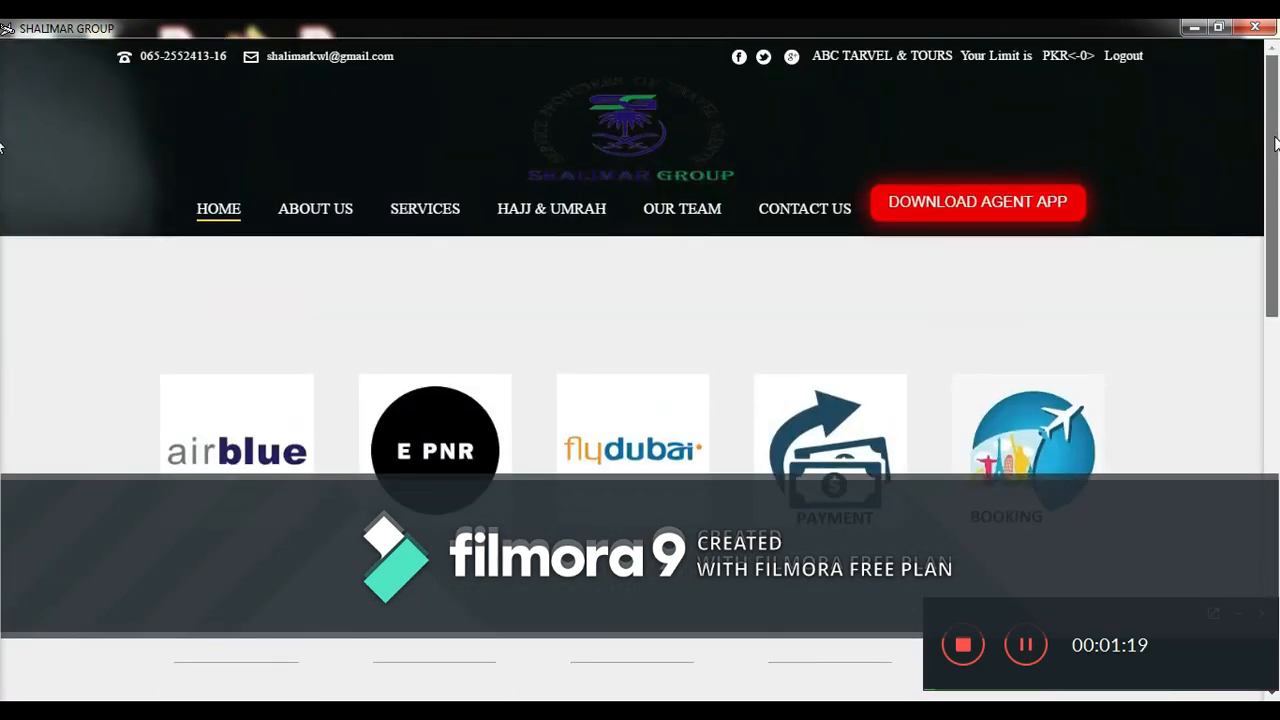